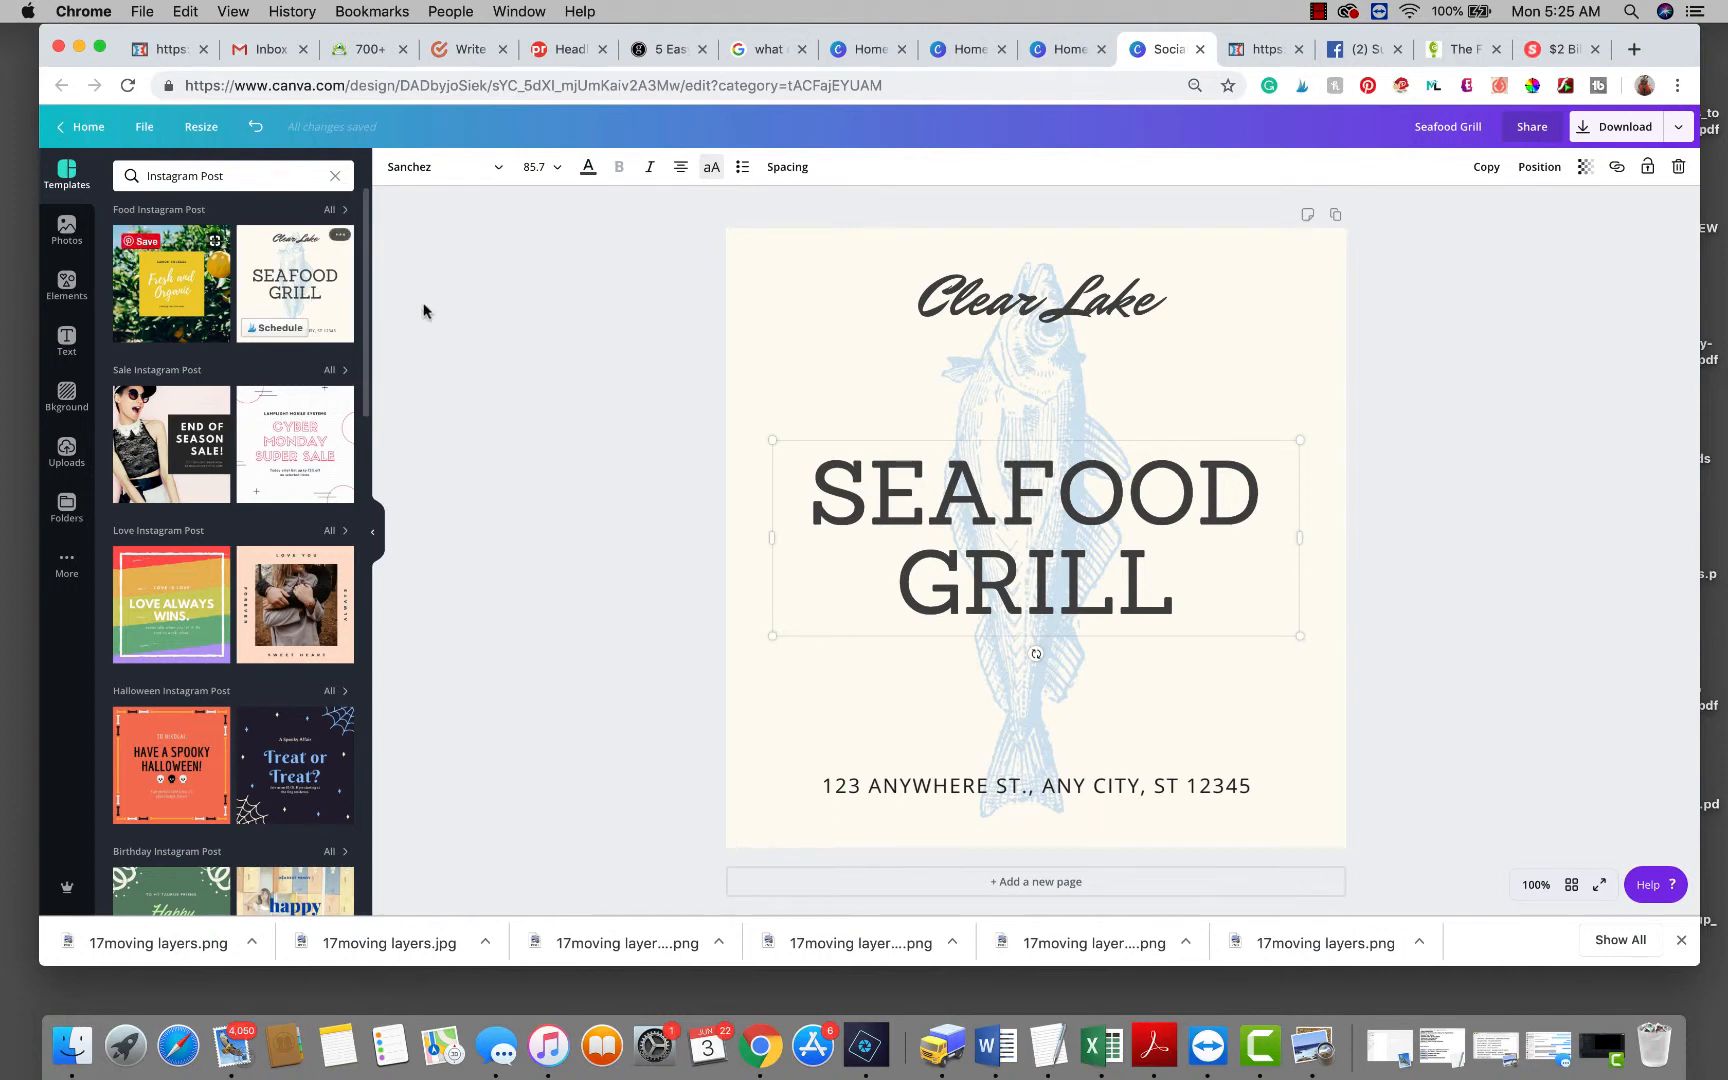
# Select the word GRILL in the Seafood Grill template's title.
pyautogui.doubleClick(1012, 598)
# Tilt the SEAFOOD GRILL heading about 10 degrees.
pyautogui.moveTo(826, 506); pyautogui.dragTo(1254, 606)
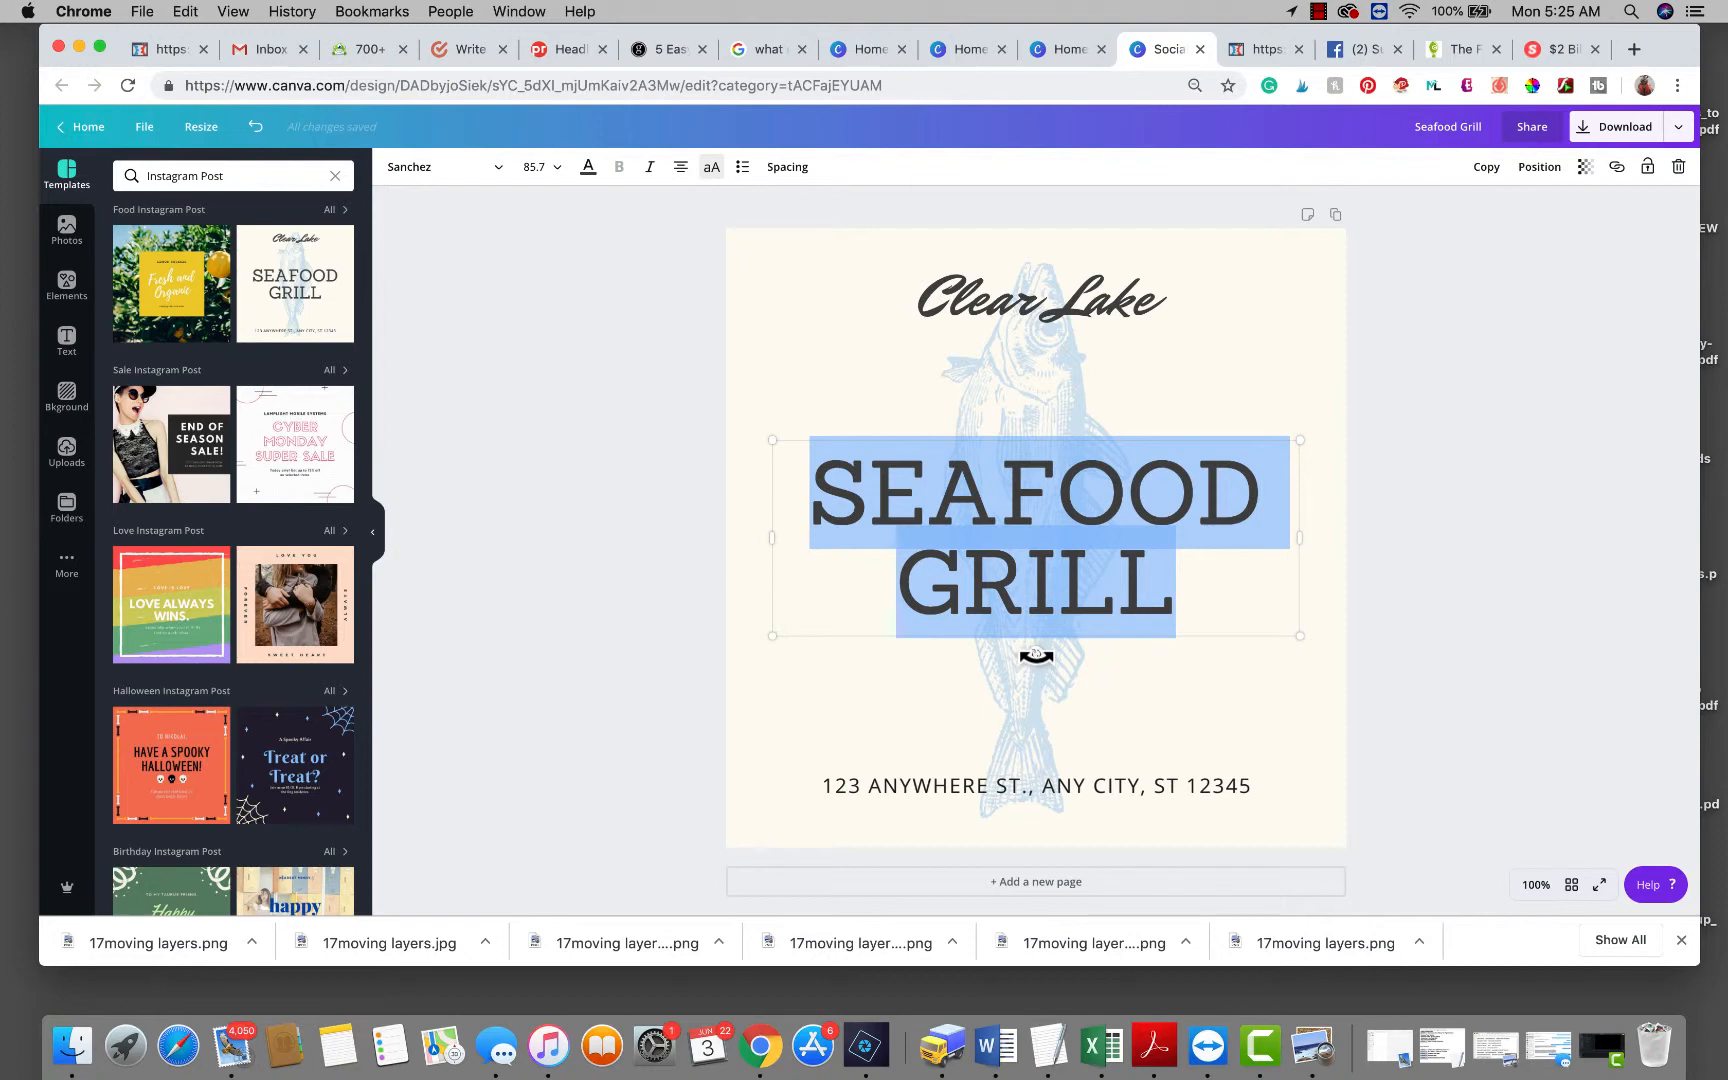
pyautogui.moveTo(1036, 655); pyautogui.dragTo(1056, 662)
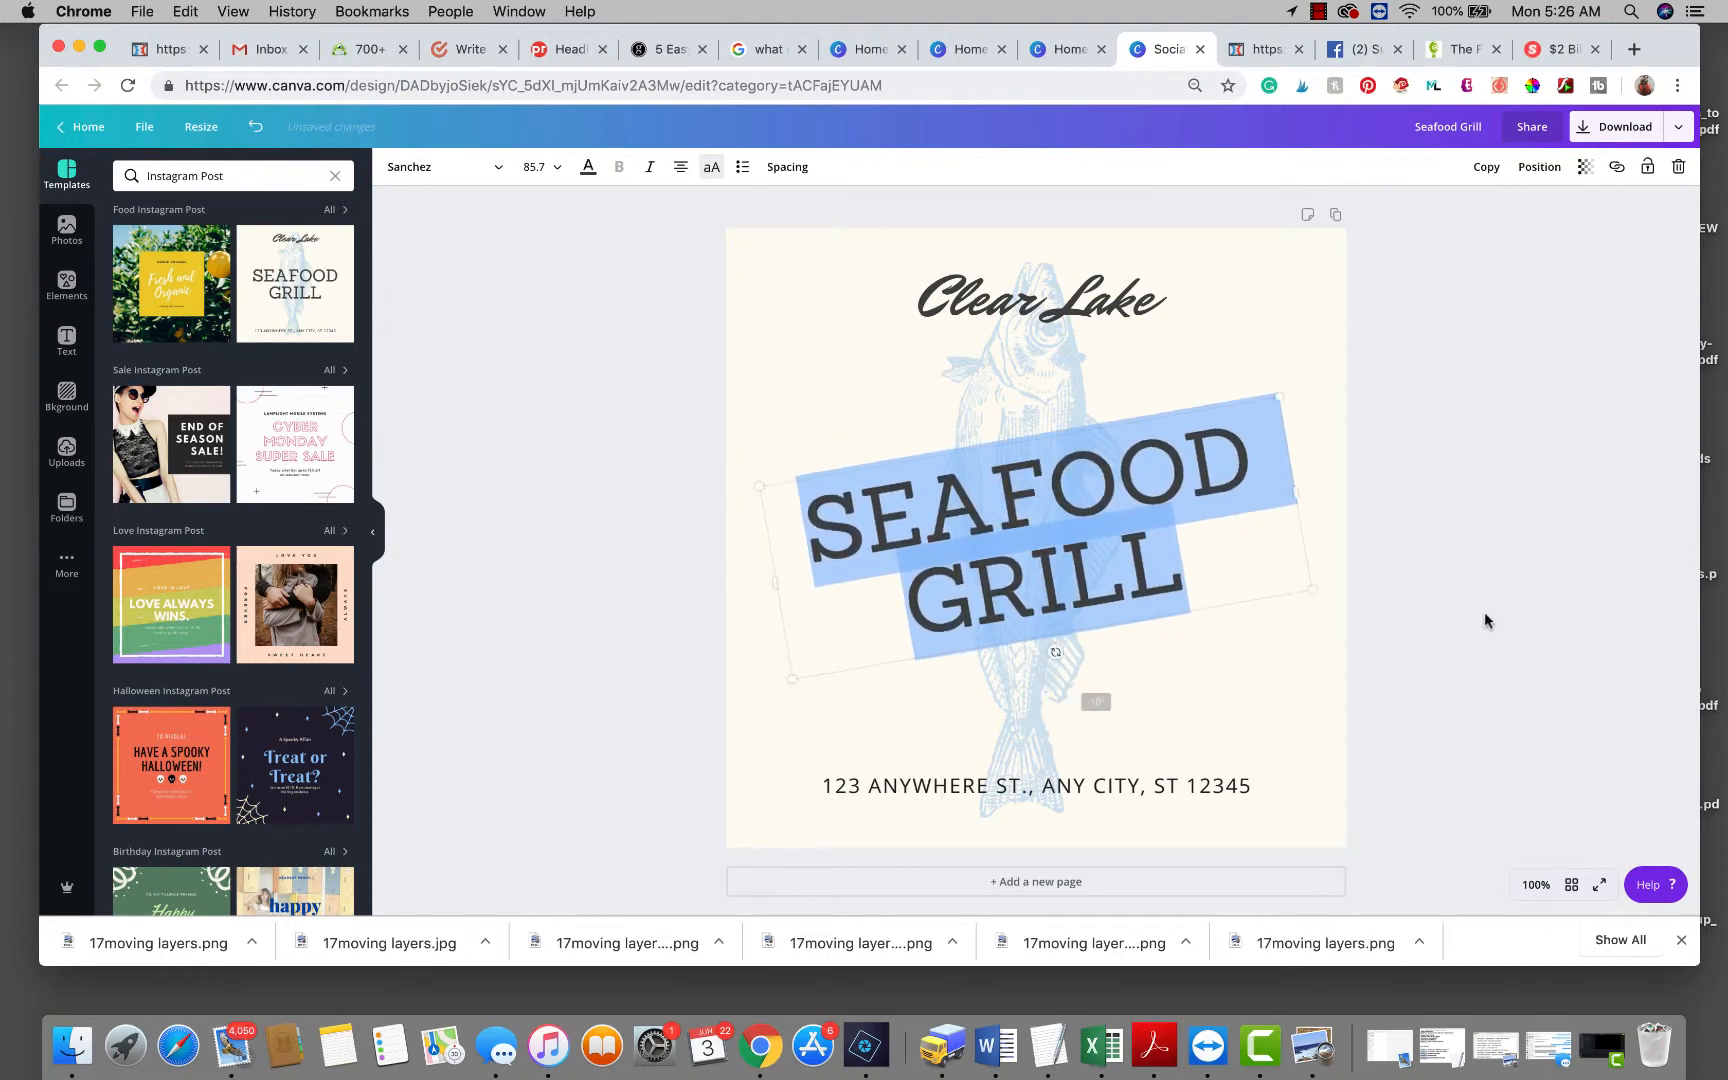
pyautogui.click(1500, 617)
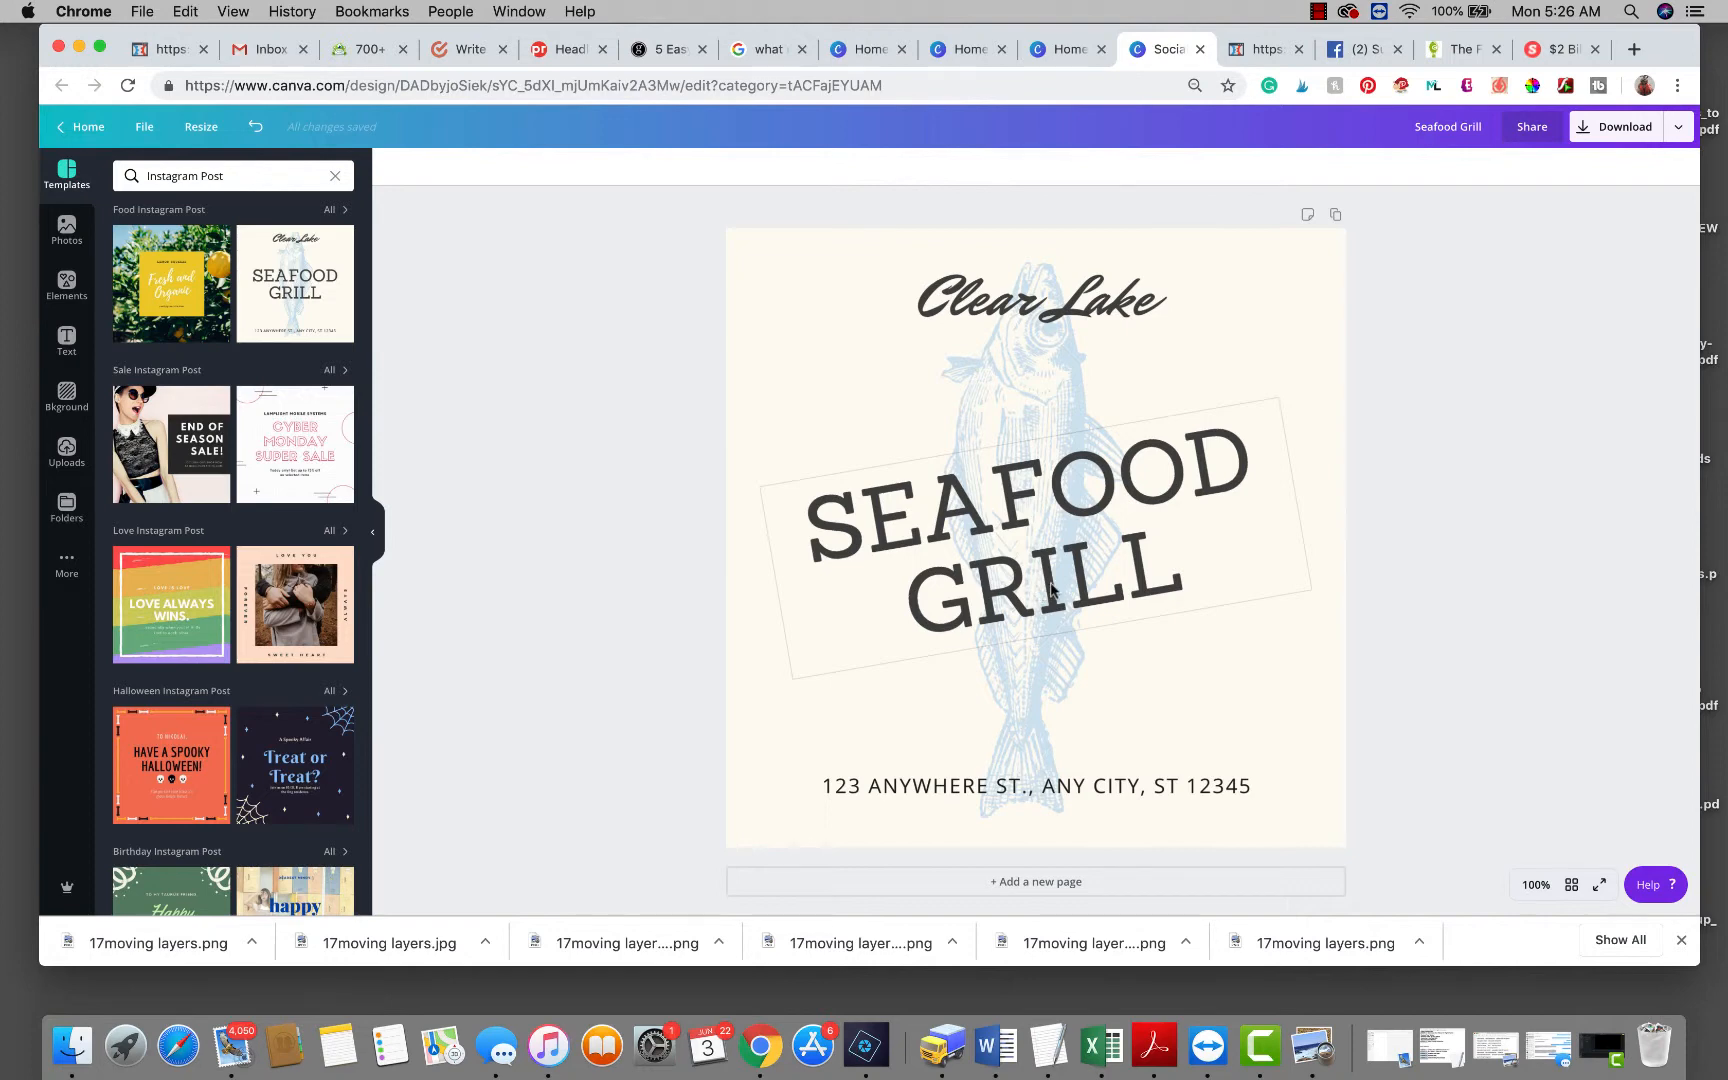
# Shrink the SEAFOOD GRILL heading to size 68.6 and straighten it to 0°.
pyautogui.click(1050, 590)
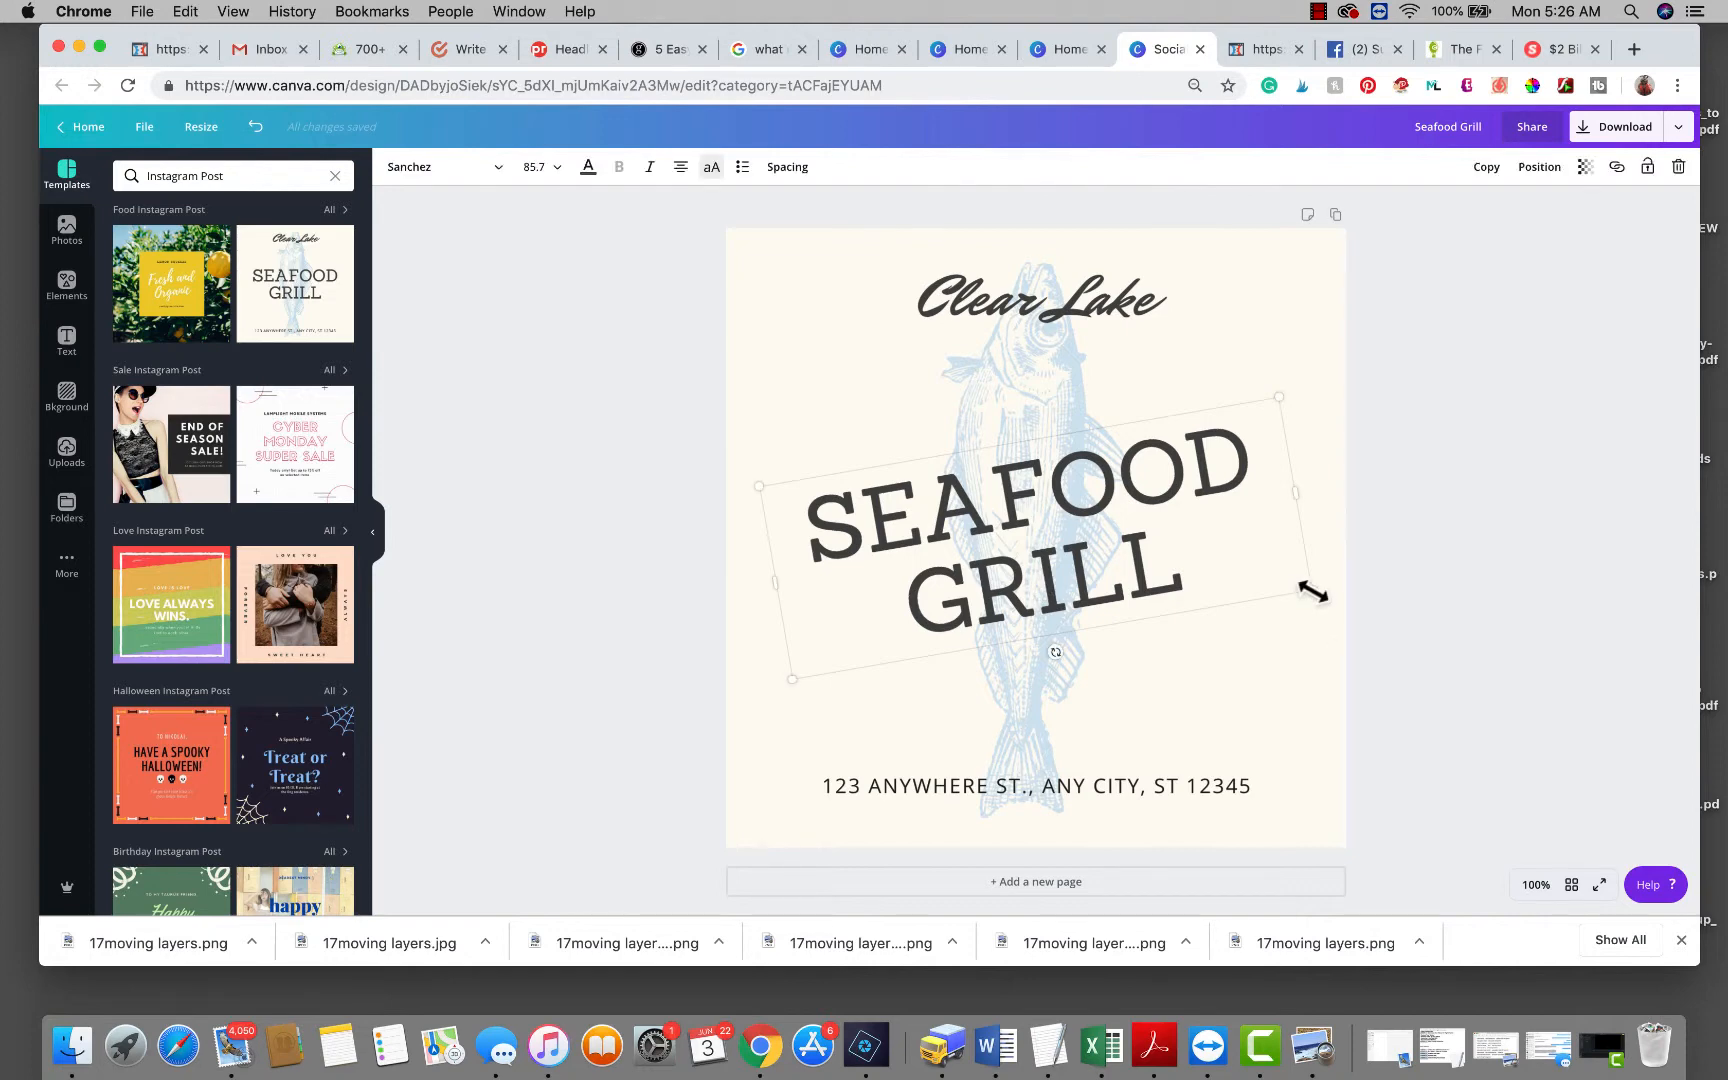
pyautogui.moveTo(1311, 593); pyautogui.dragTo(1202, 570)
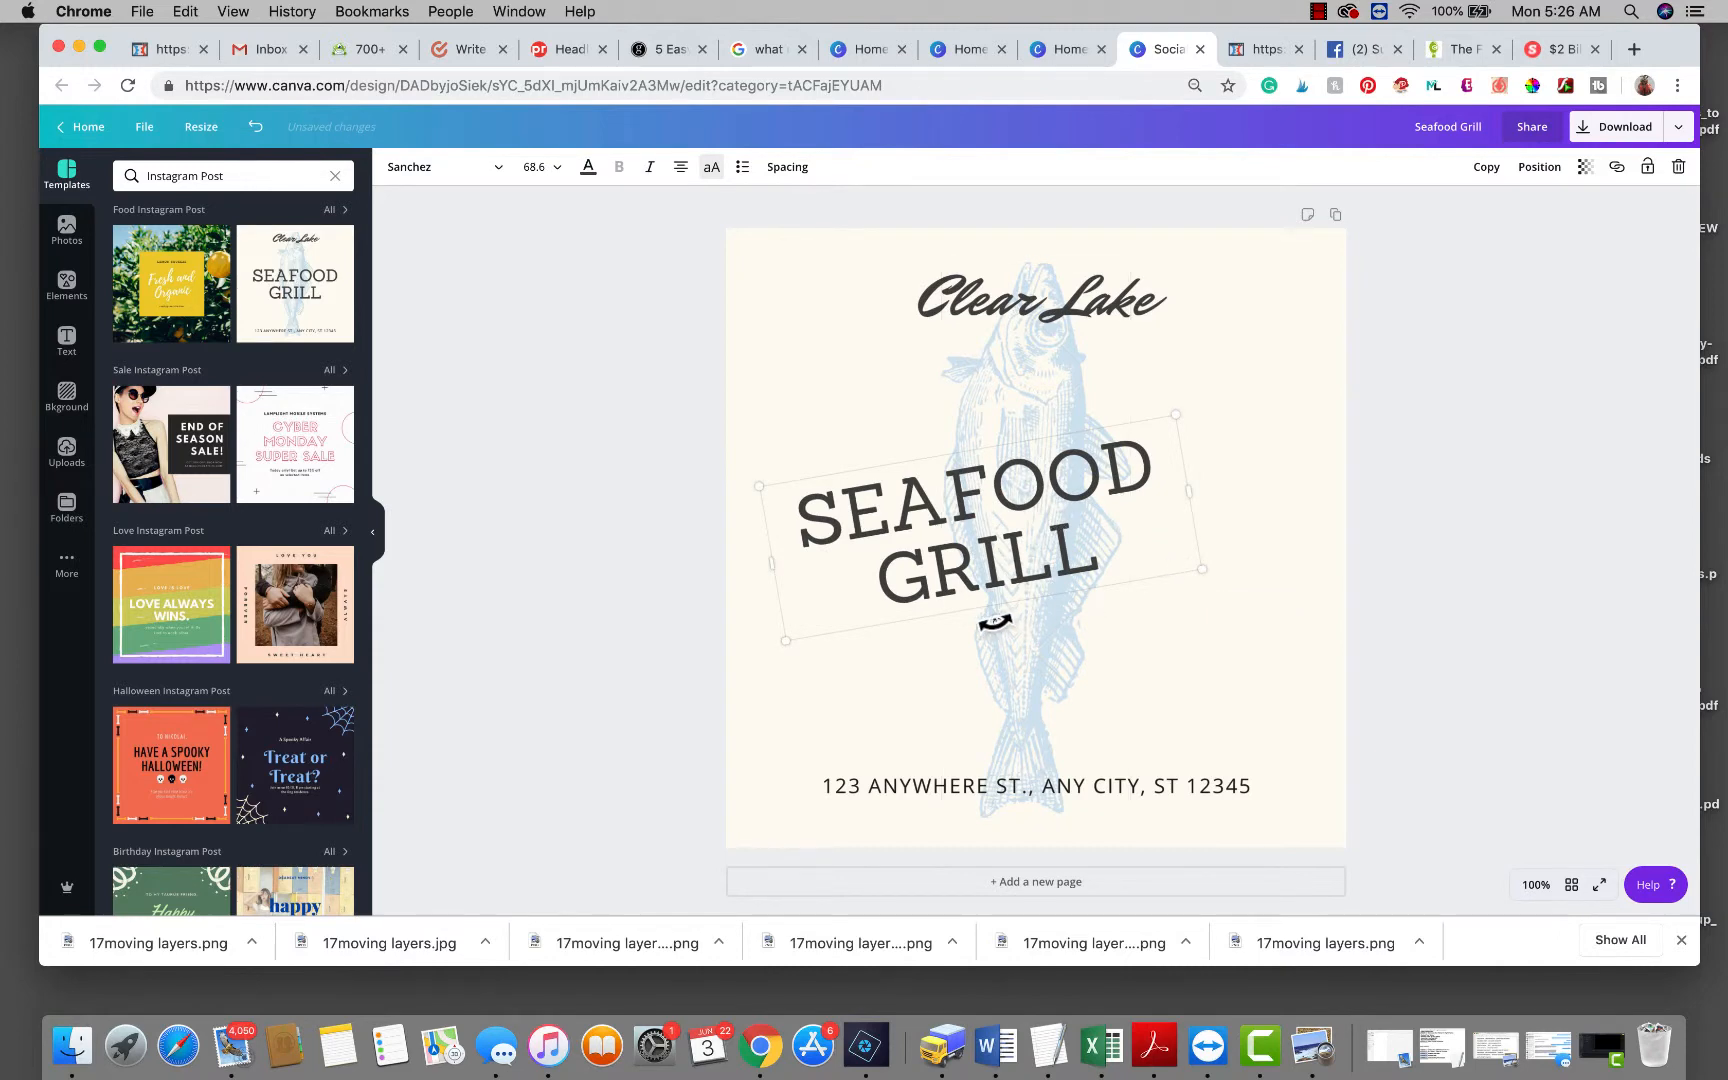
pyautogui.moveTo(995, 622); pyautogui.dragTo(981, 624)
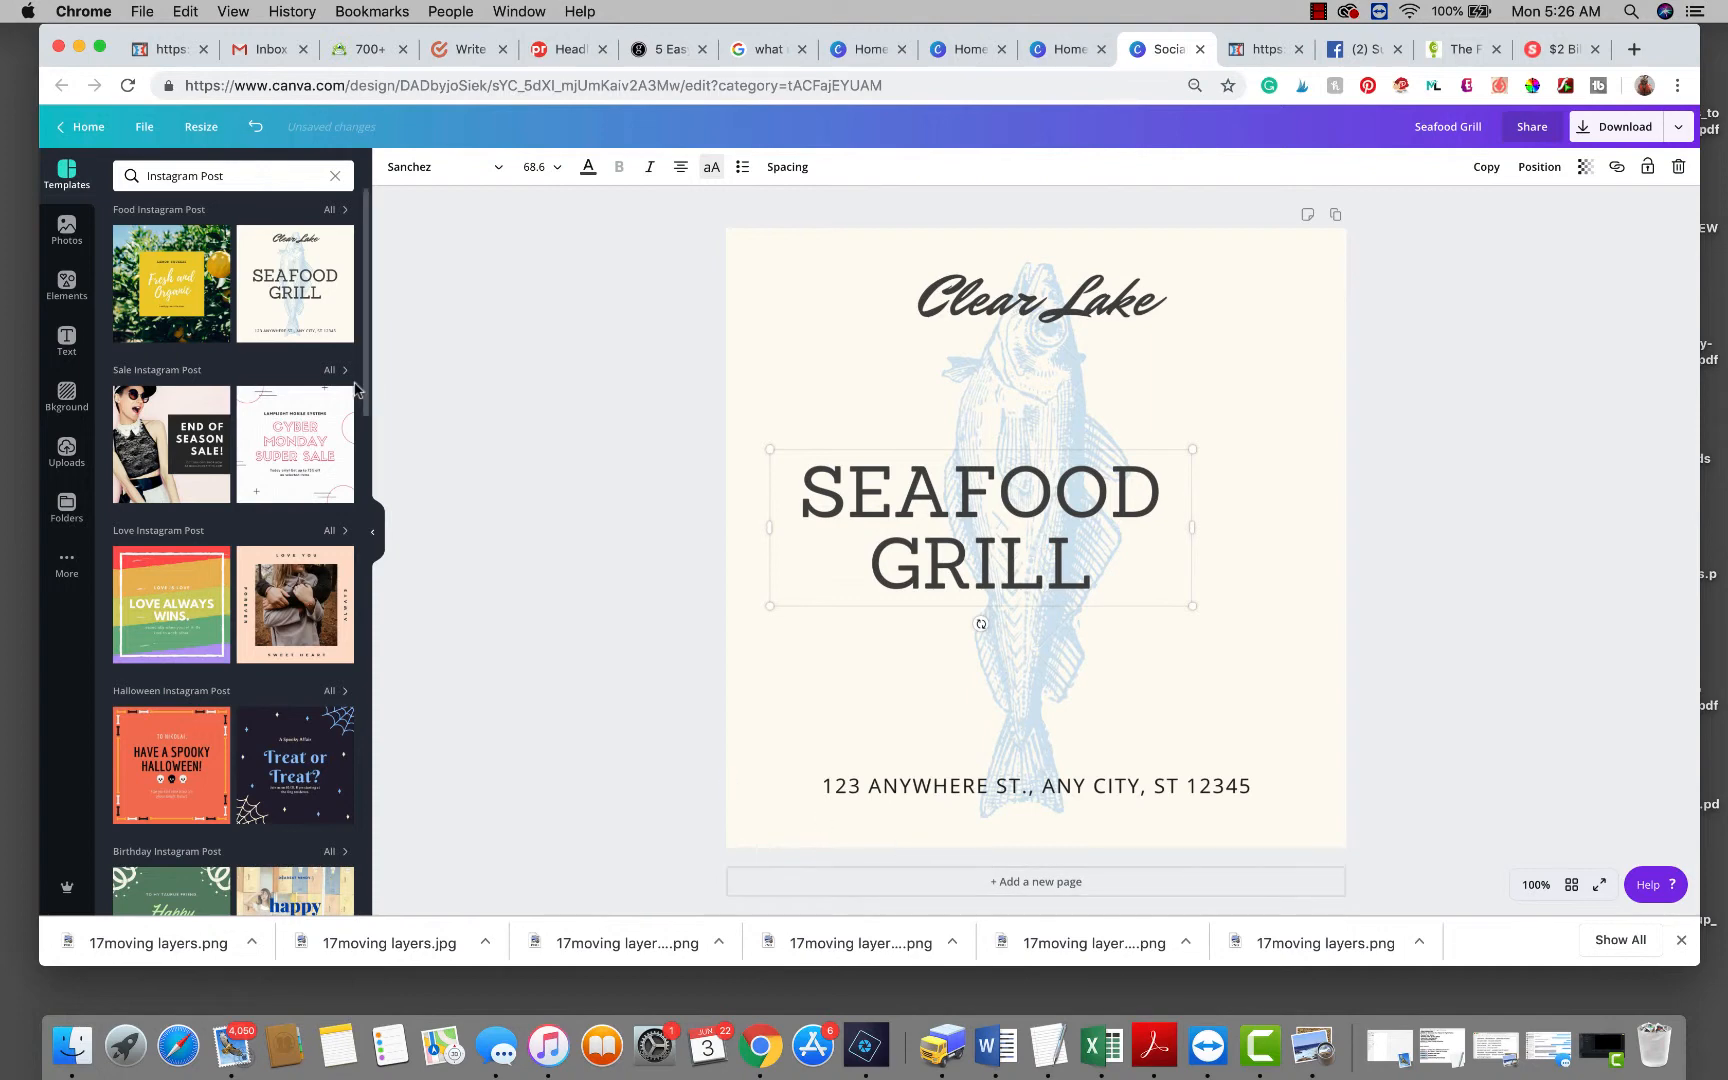
pyautogui.click(79, 170)
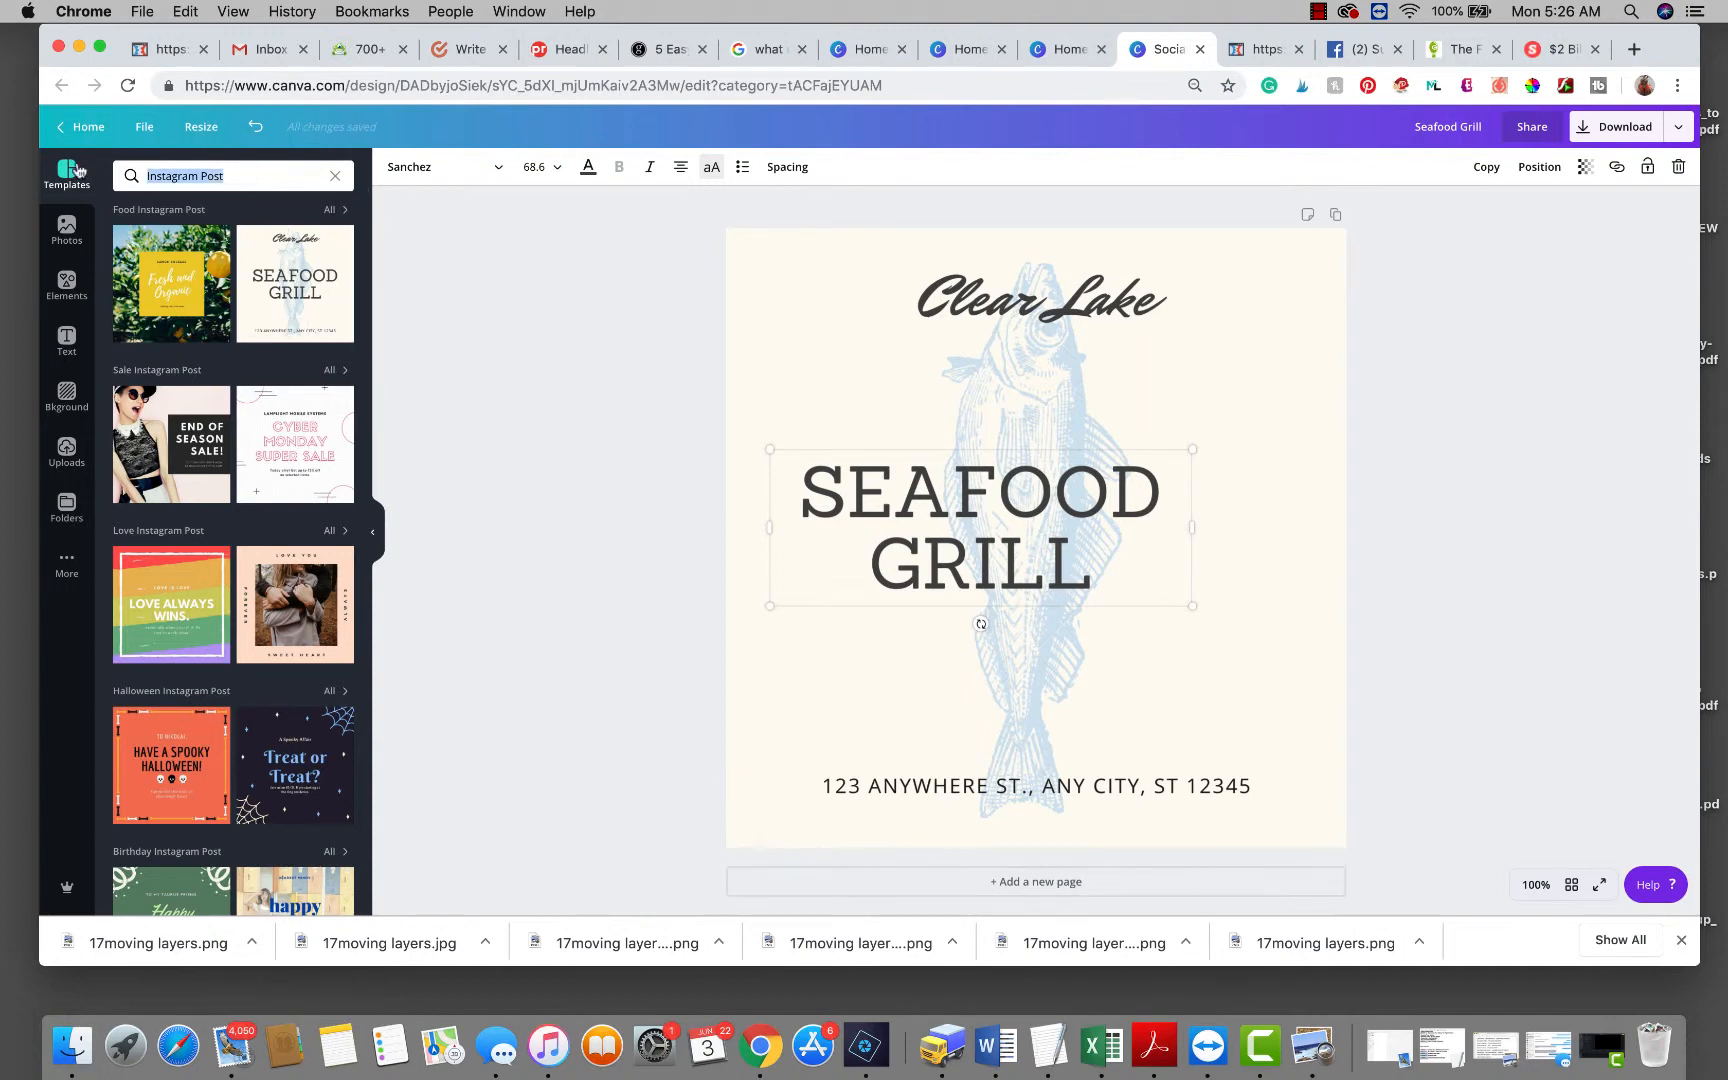
# Search the Elements library for 'bubble' graphics.
pyautogui.click(67, 285)
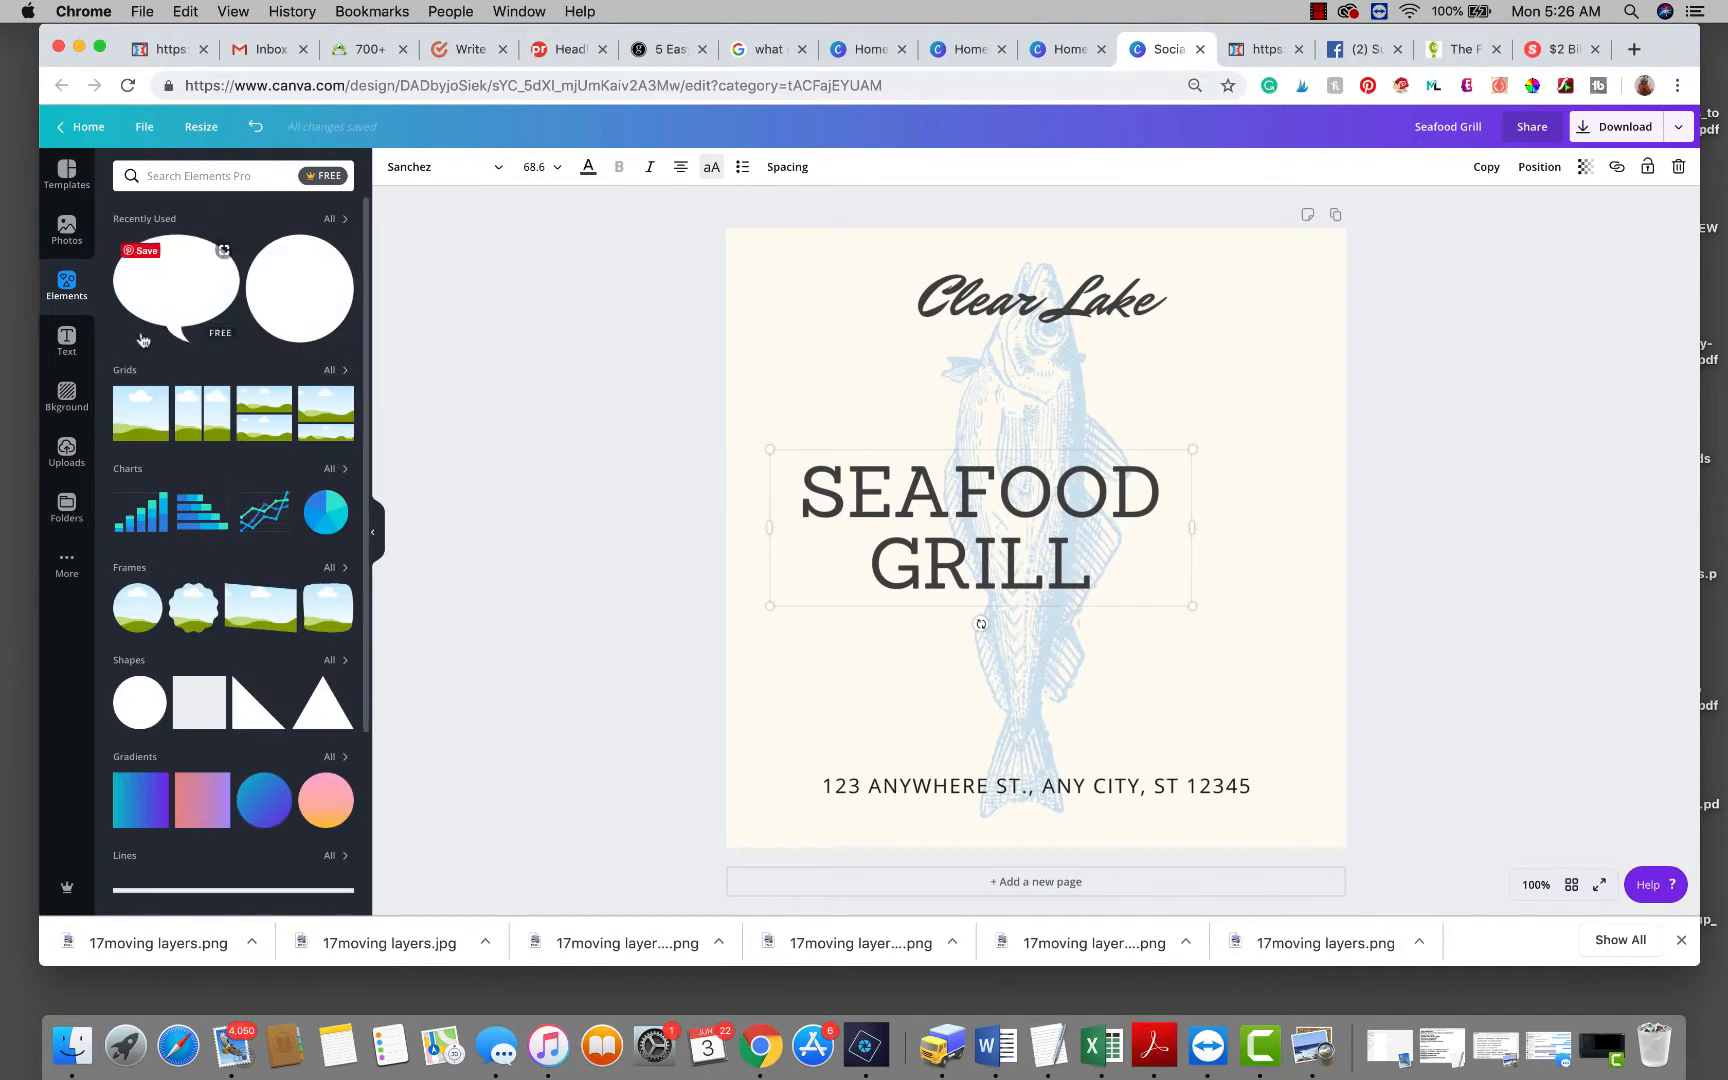
pyautogui.click(221, 175)
pyautogui.write('bubble')
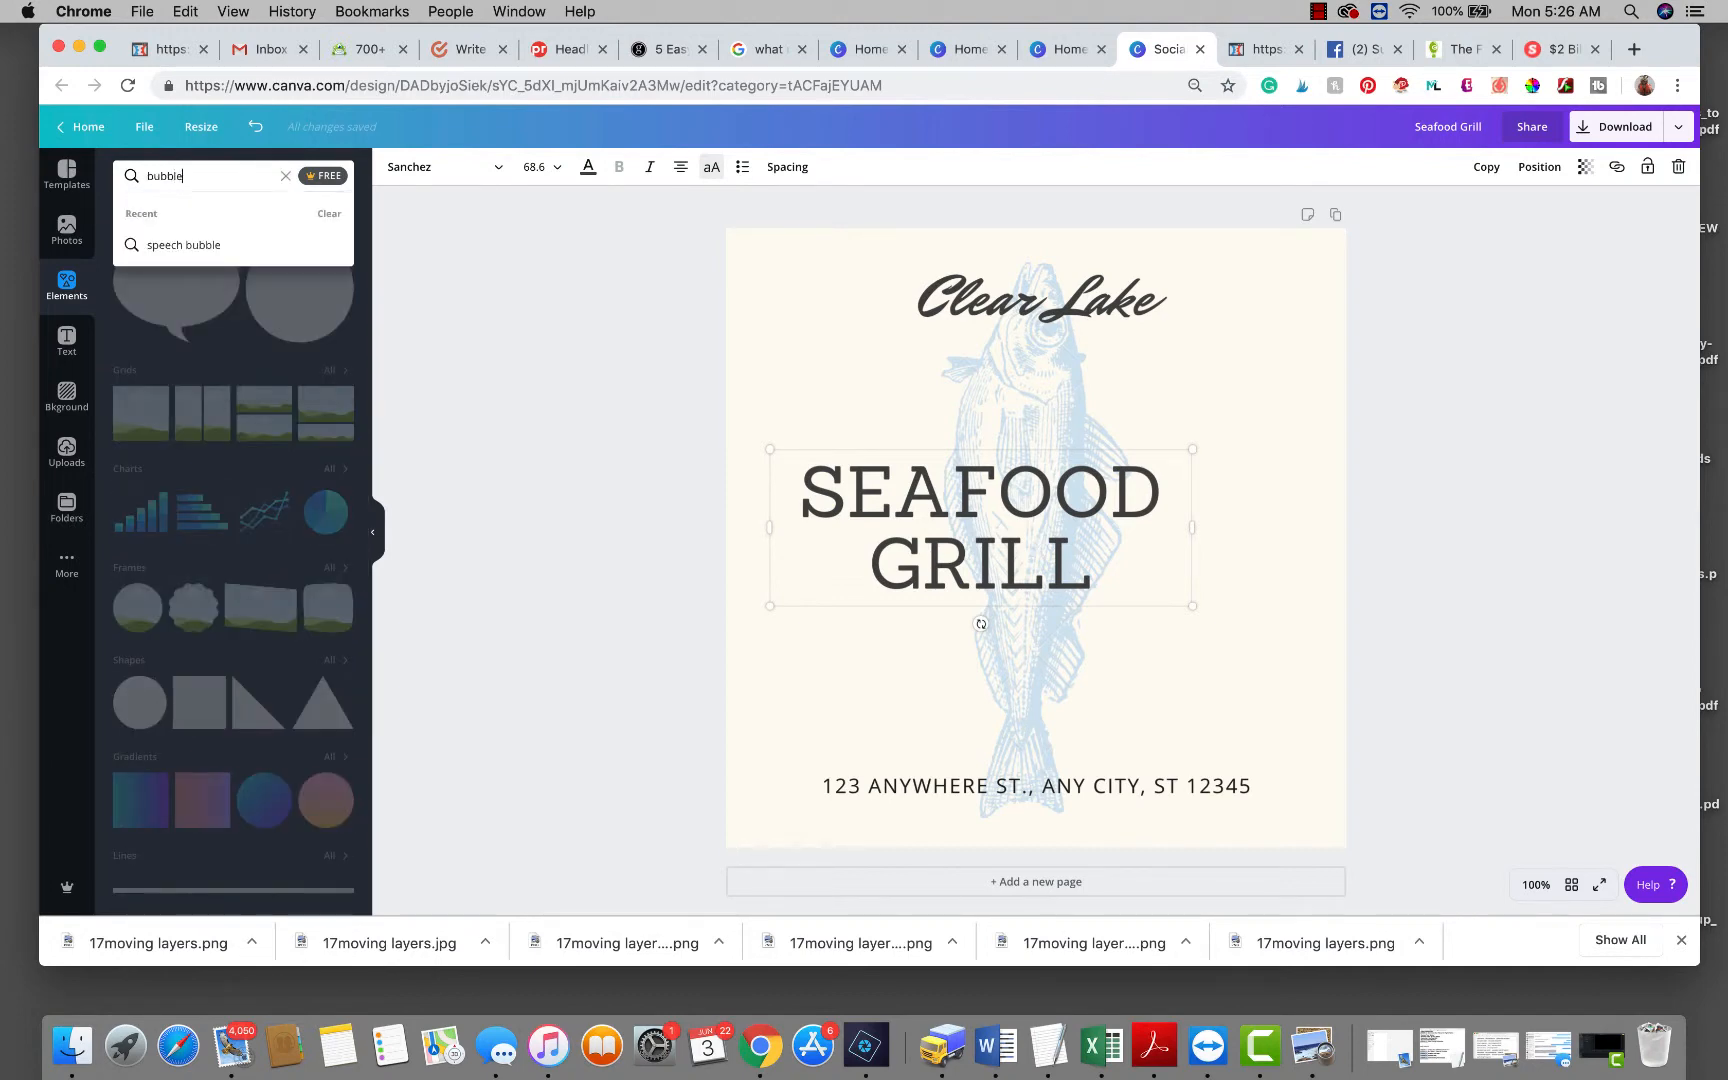
pyautogui.press('Return')
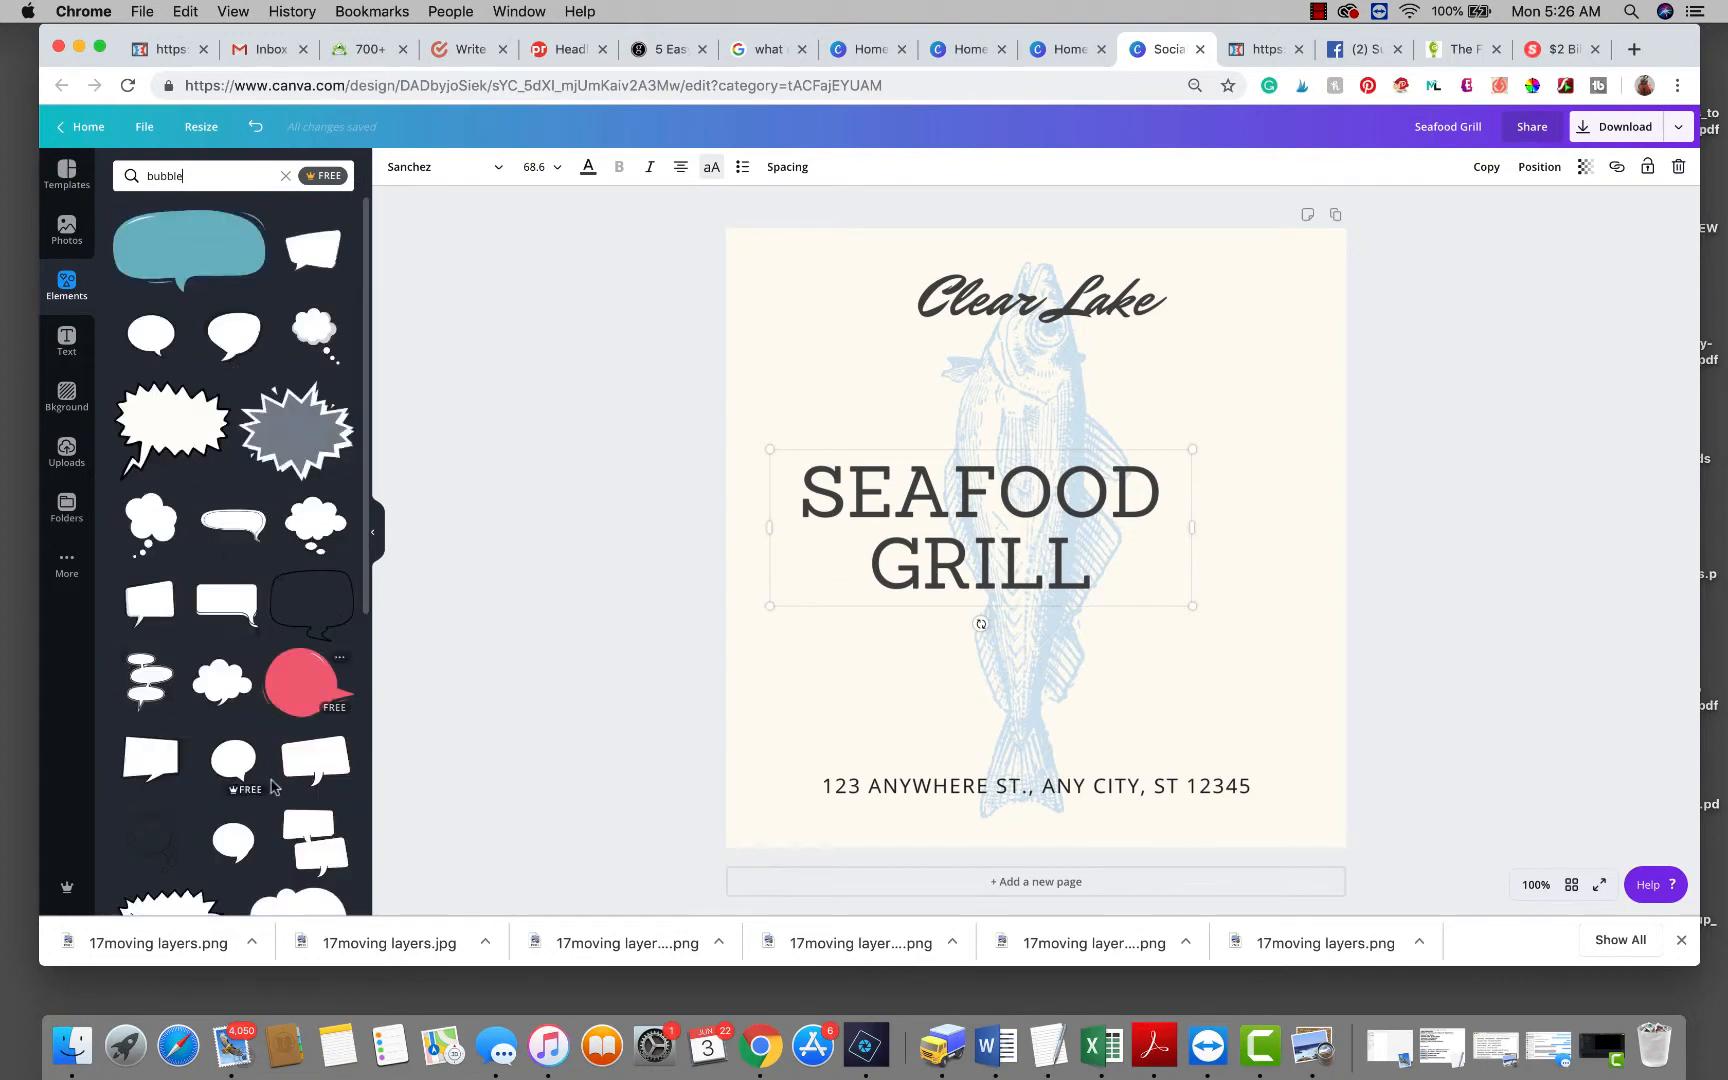
# Browse through the speech-bubble search results.
pyautogui.scroll(-8, 273, 787)
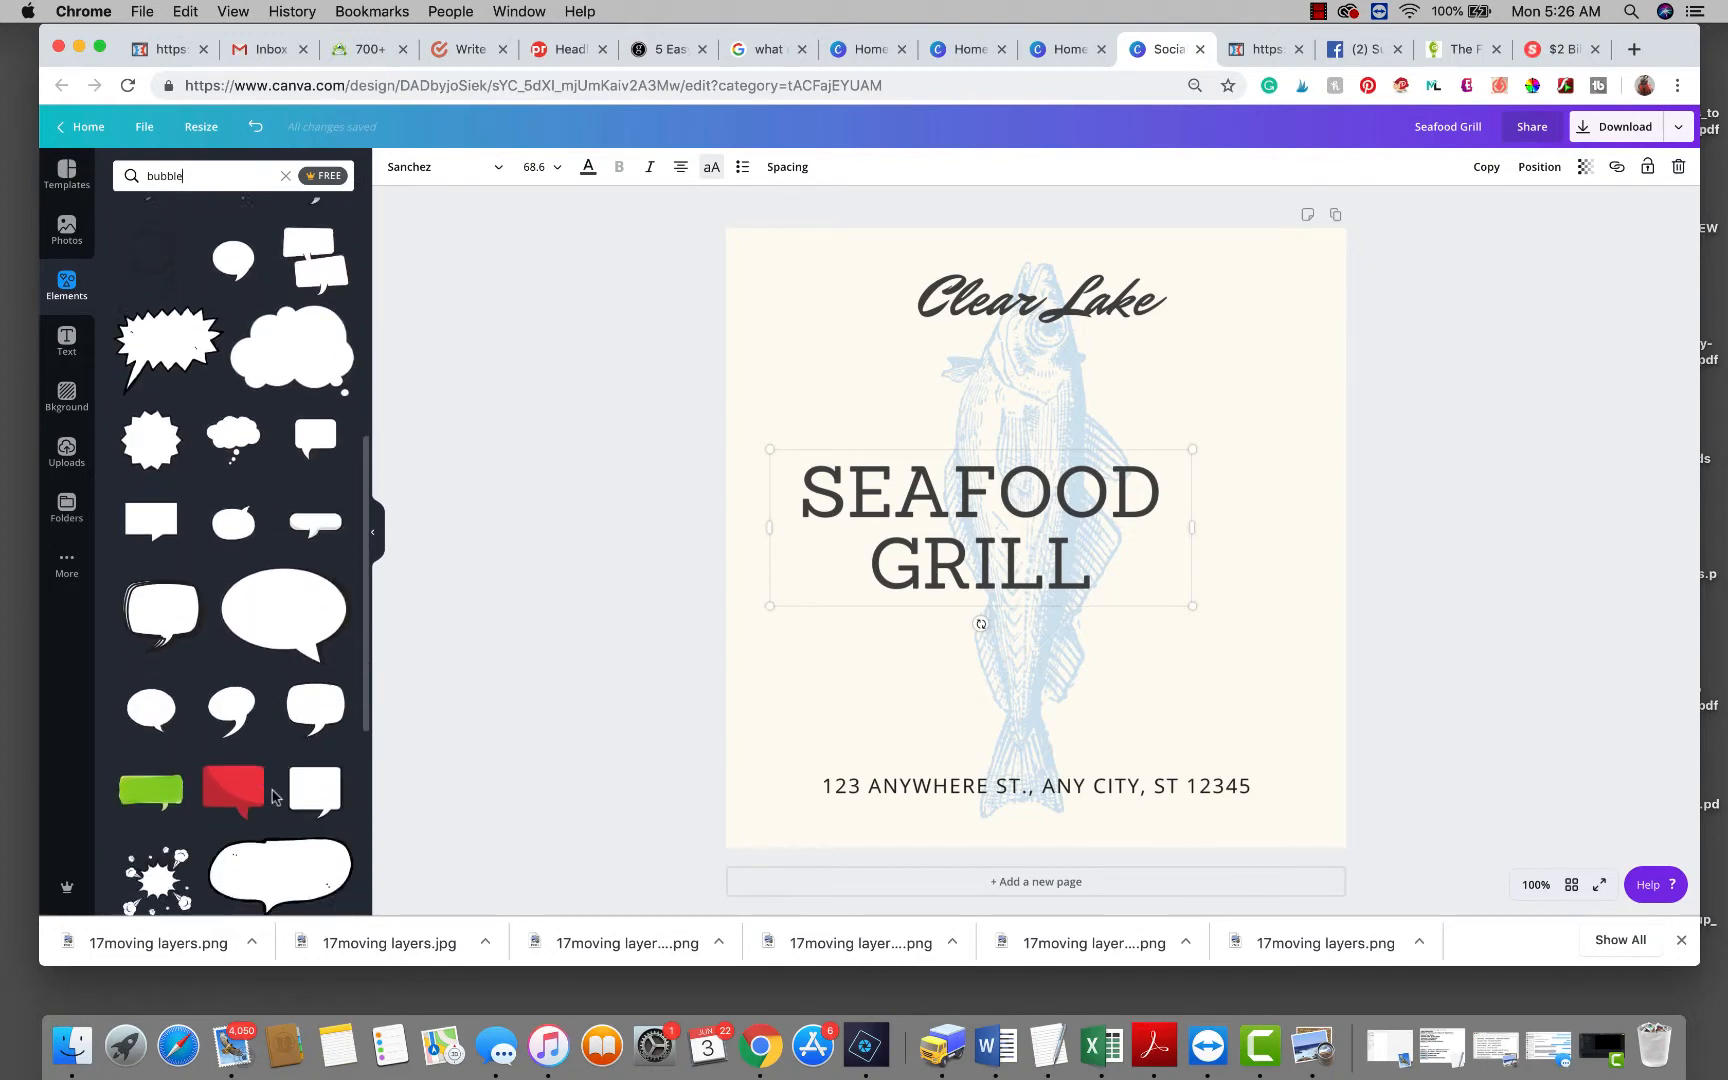
pyautogui.scroll(-4, 275, 797)
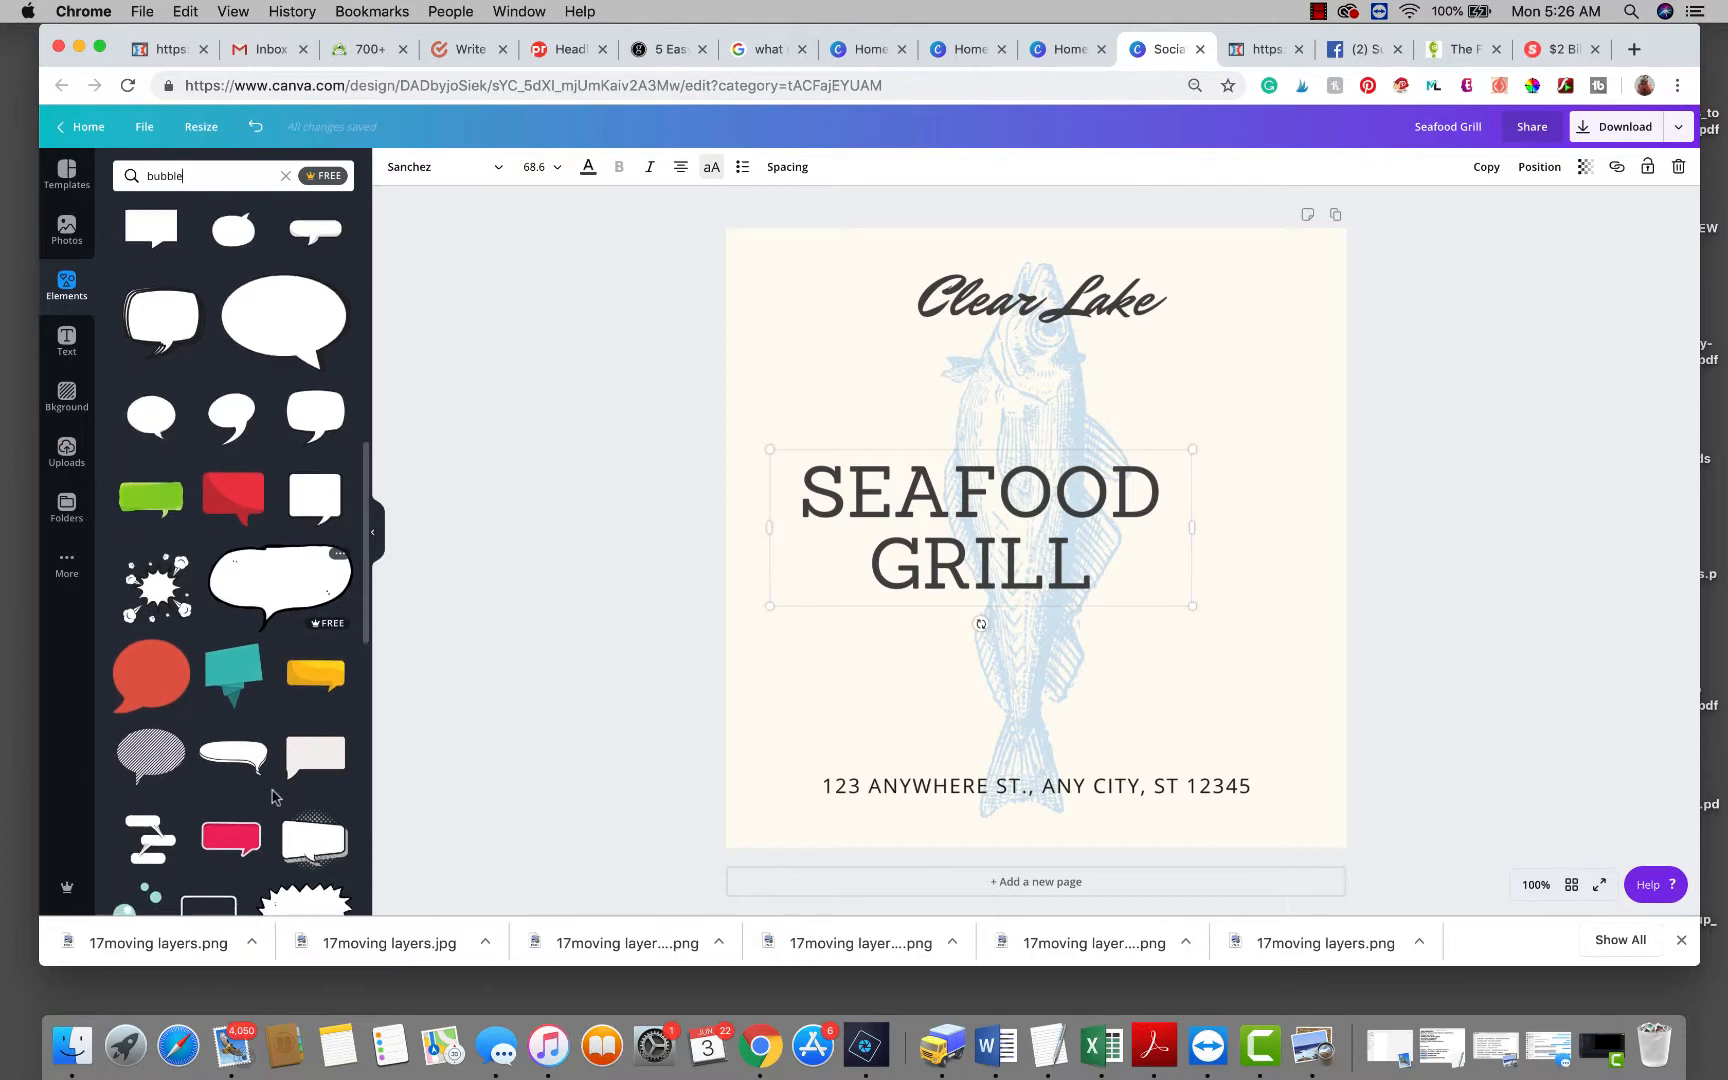
pyautogui.scroll(5, 273, 797)
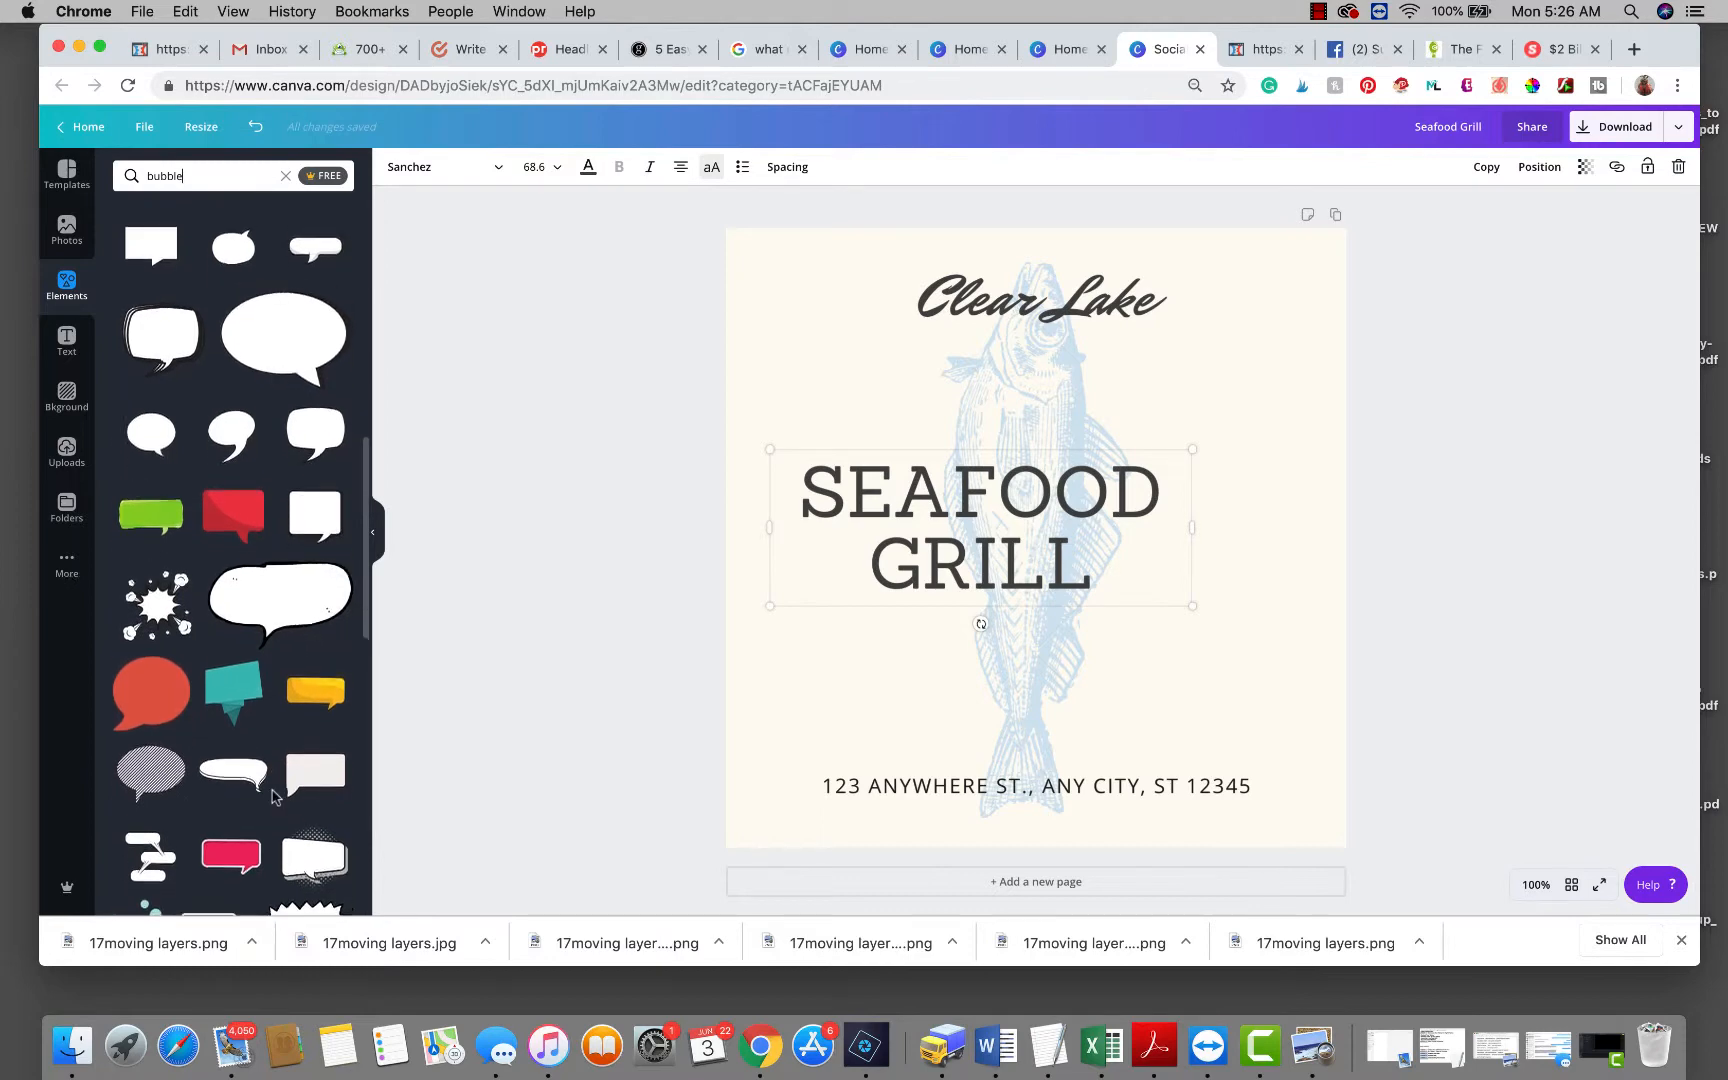
pyautogui.scroll(-5, 275, 797)
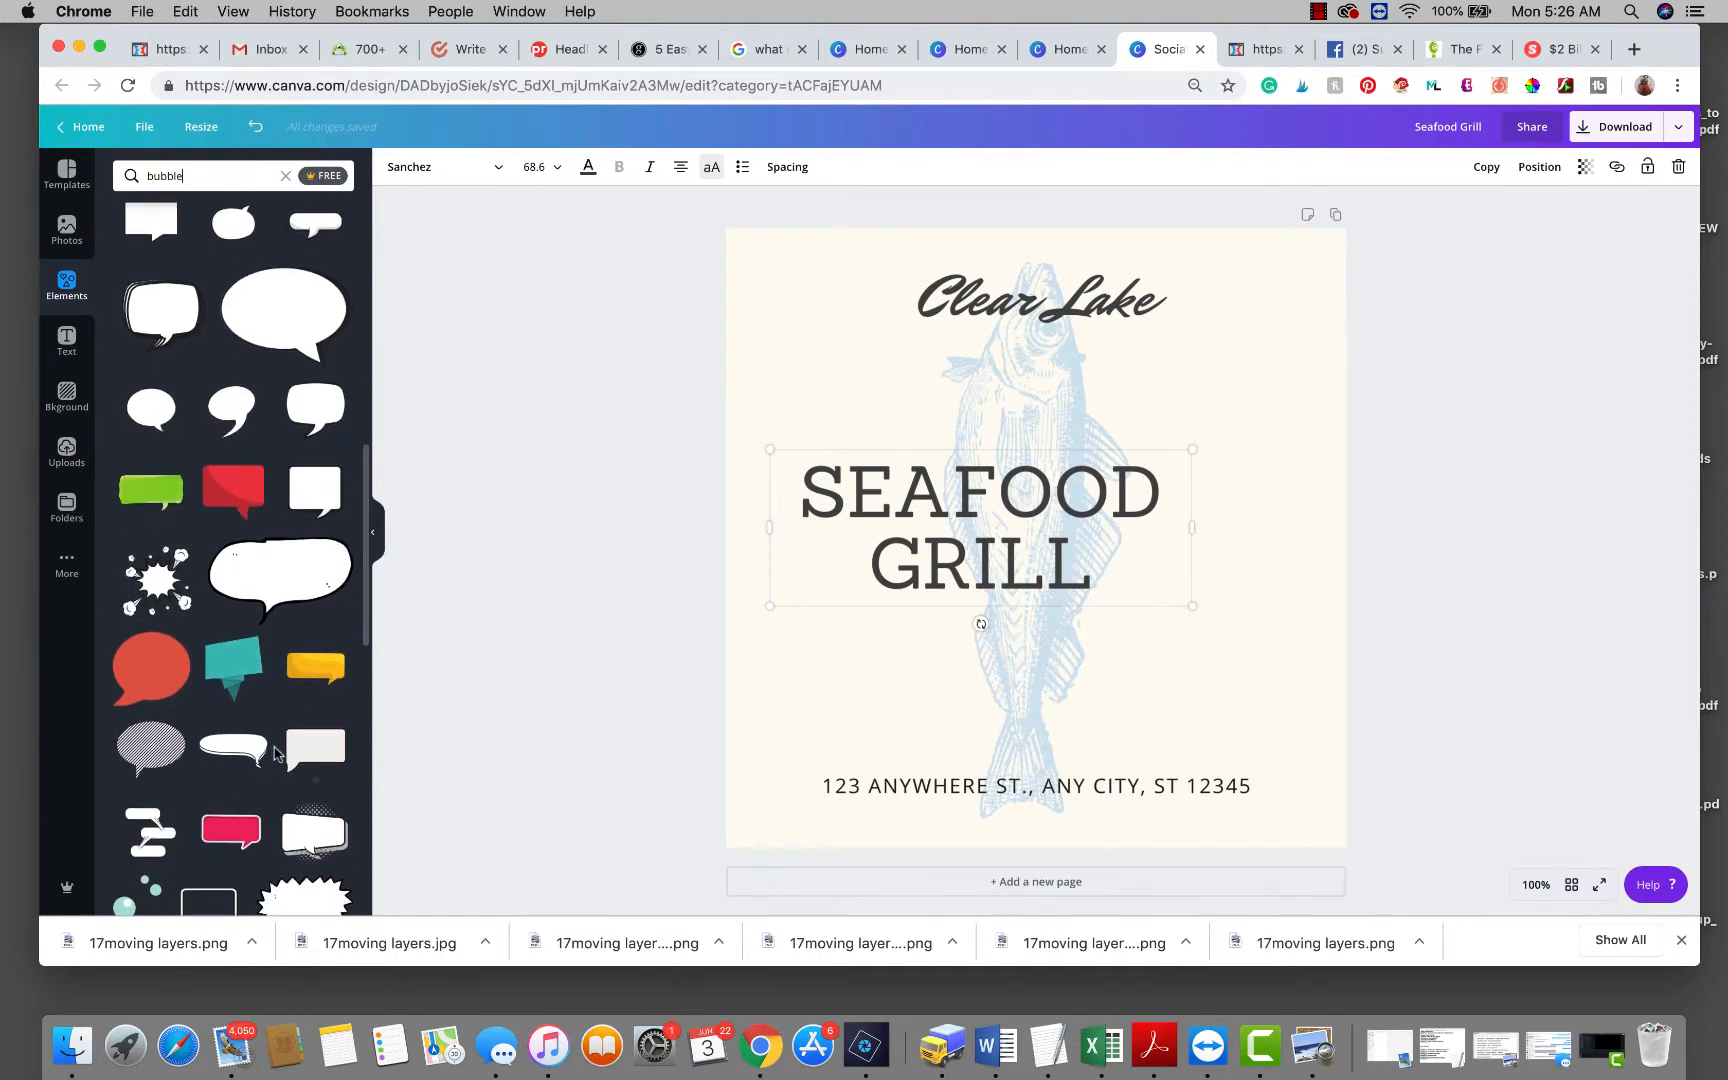
pyautogui.scroll(-5, 276, 782)
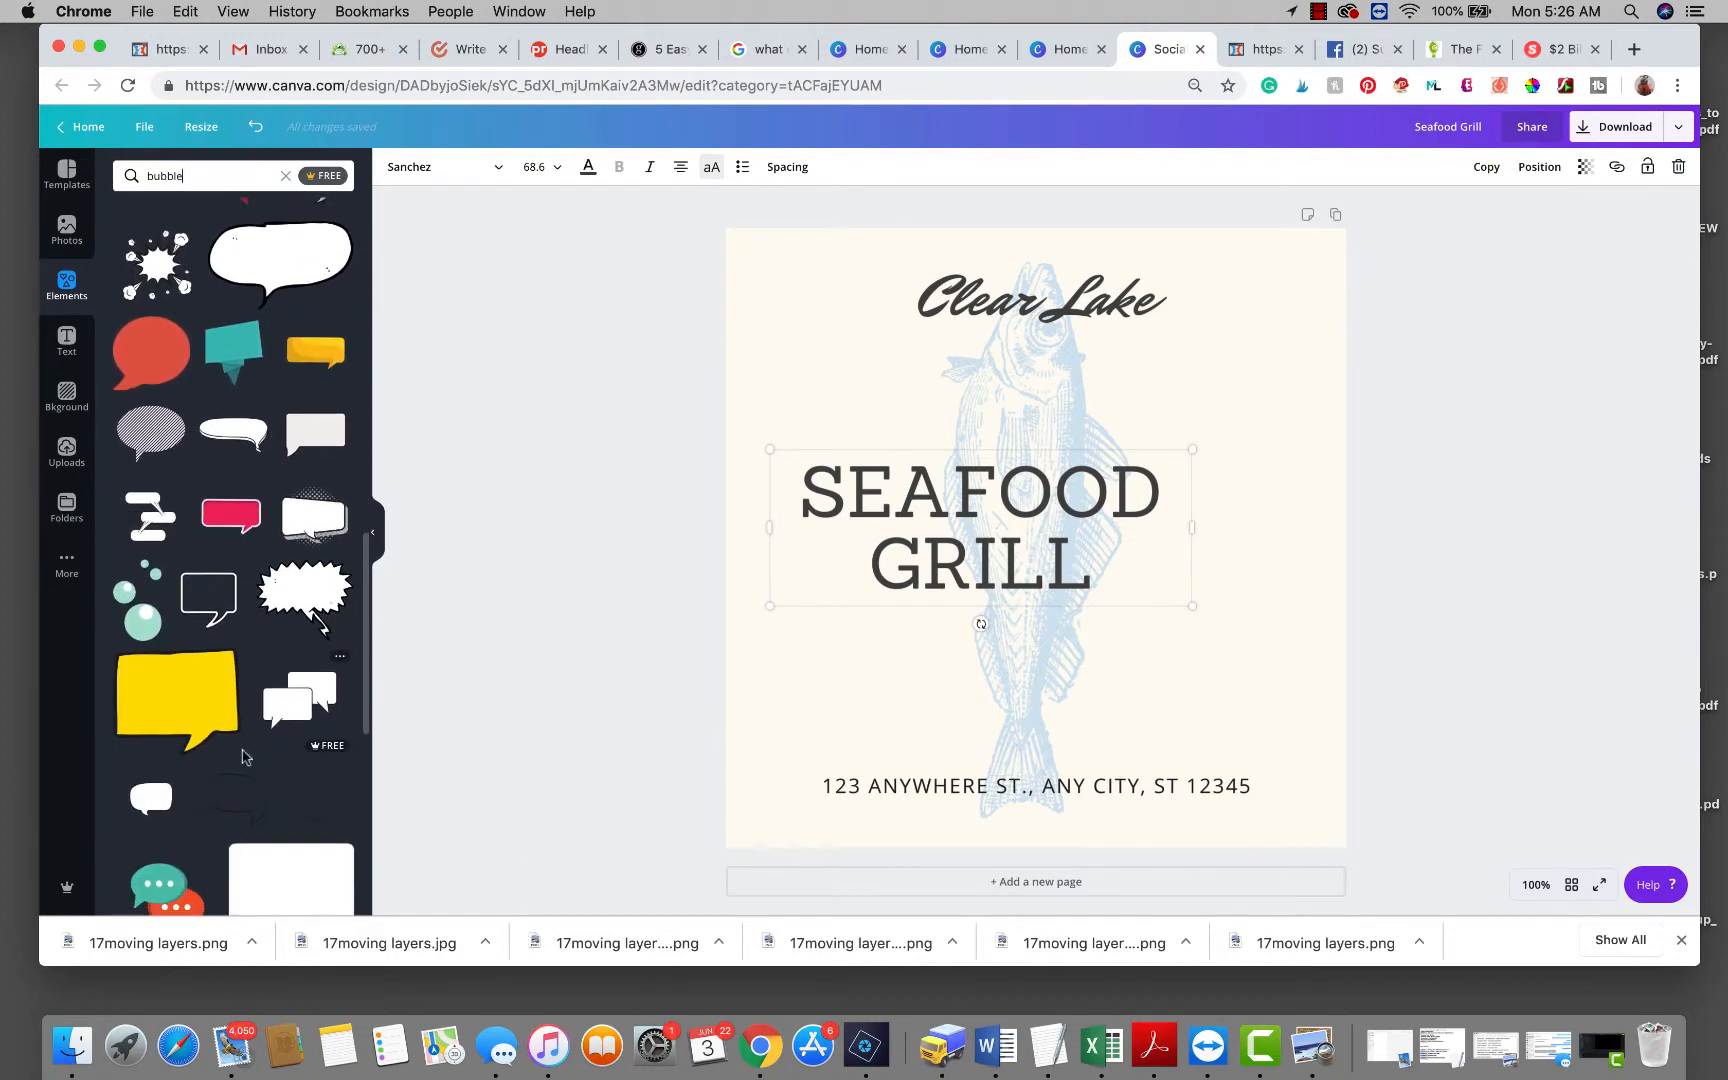
pyautogui.scroll(-4, 258, 748)
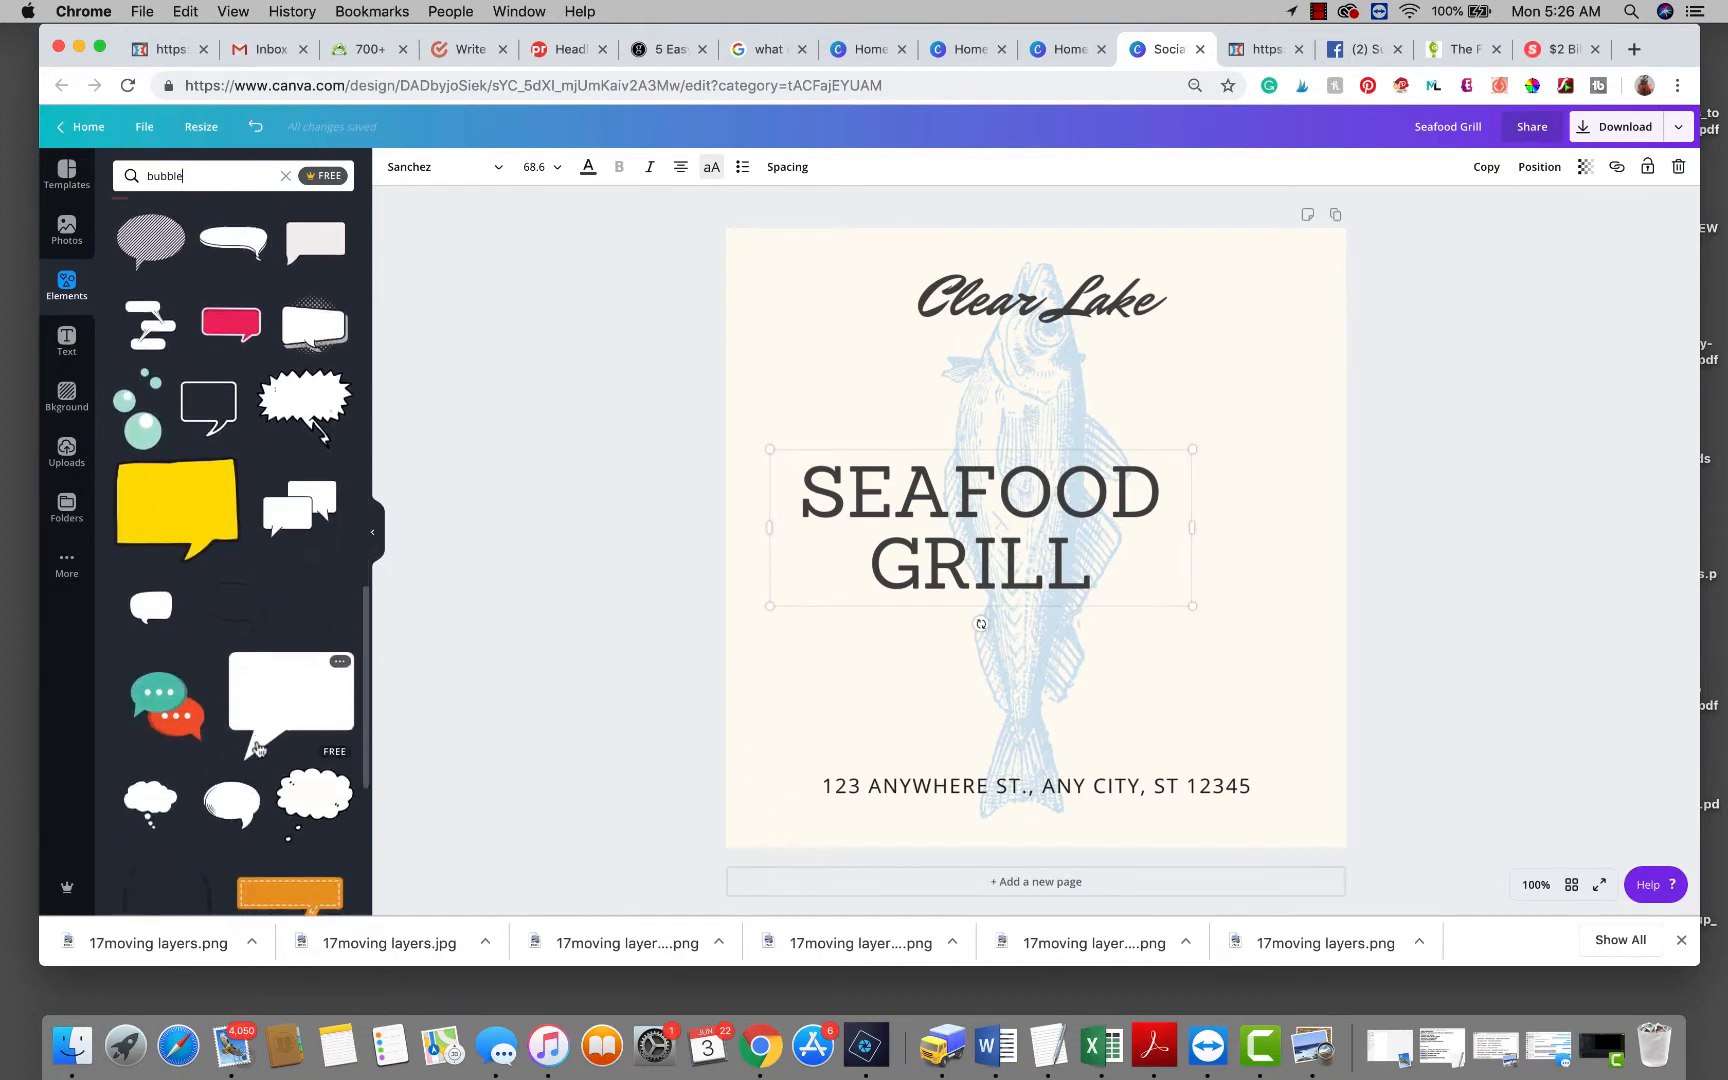
pyautogui.scroll(7, 258, 745)
pyautogui.scroll(10, 258, 748)
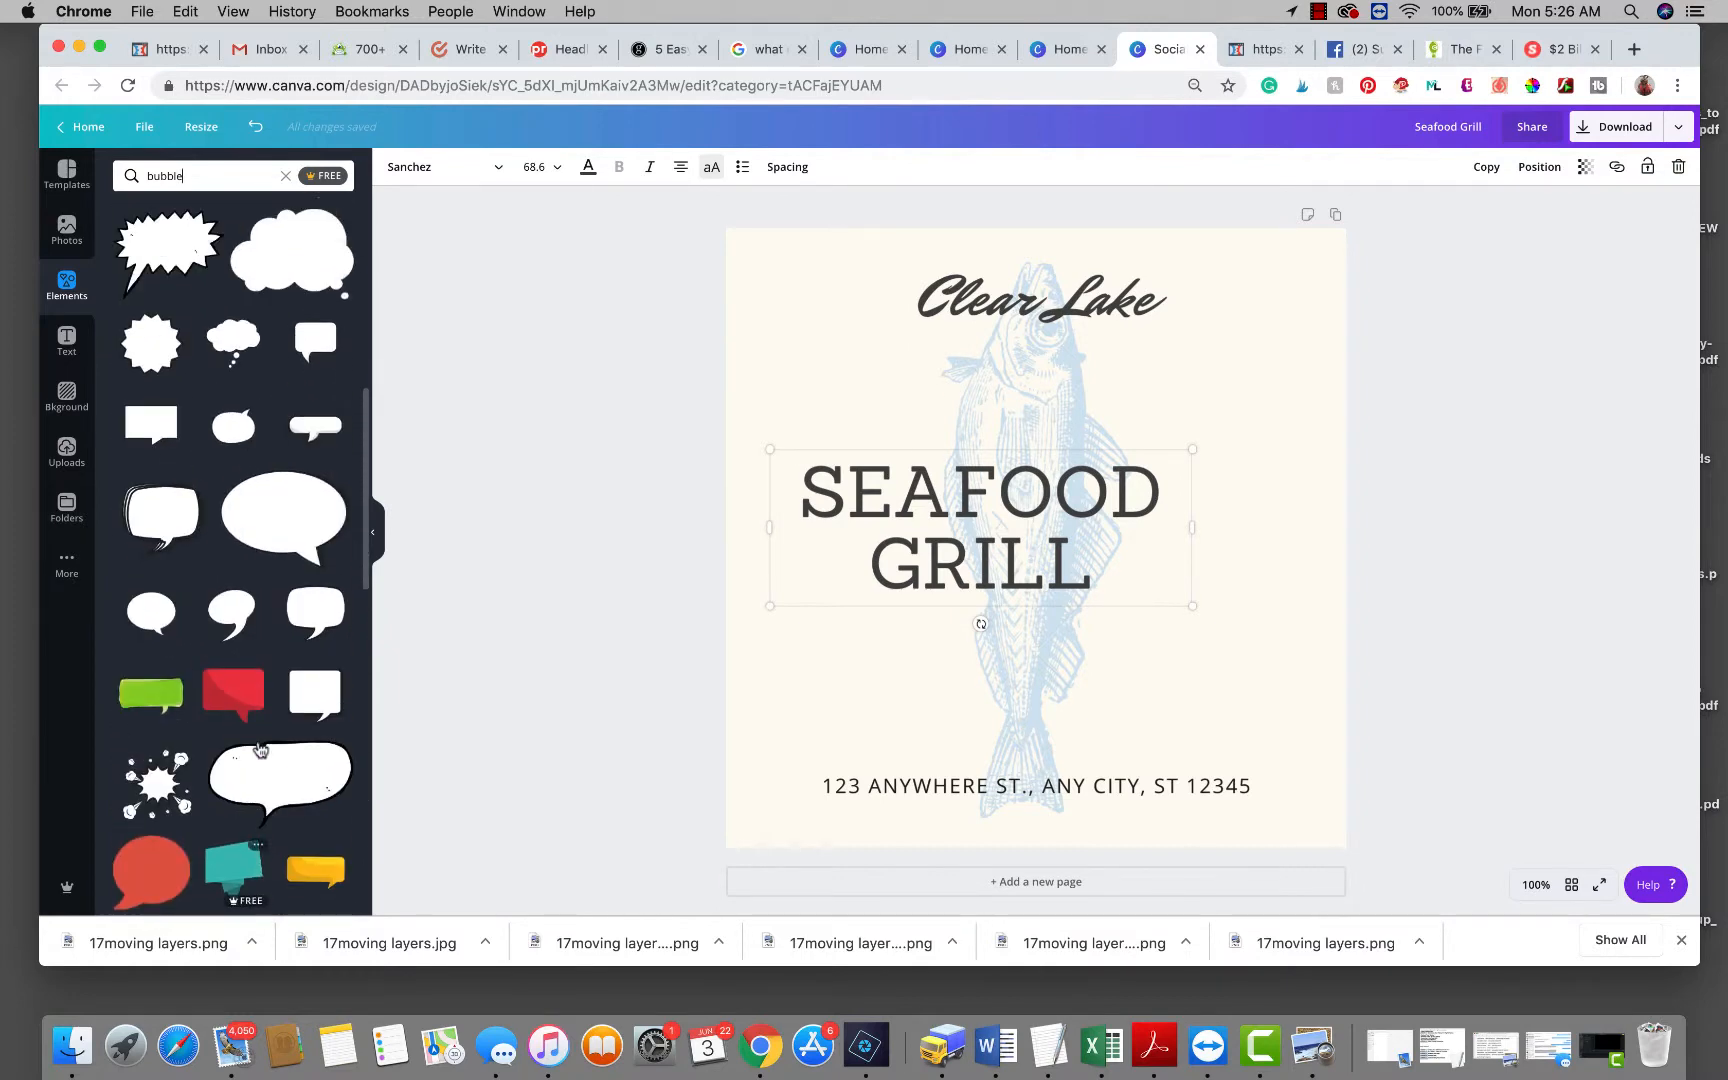
pyautogui.scroll(3, 258, 748)
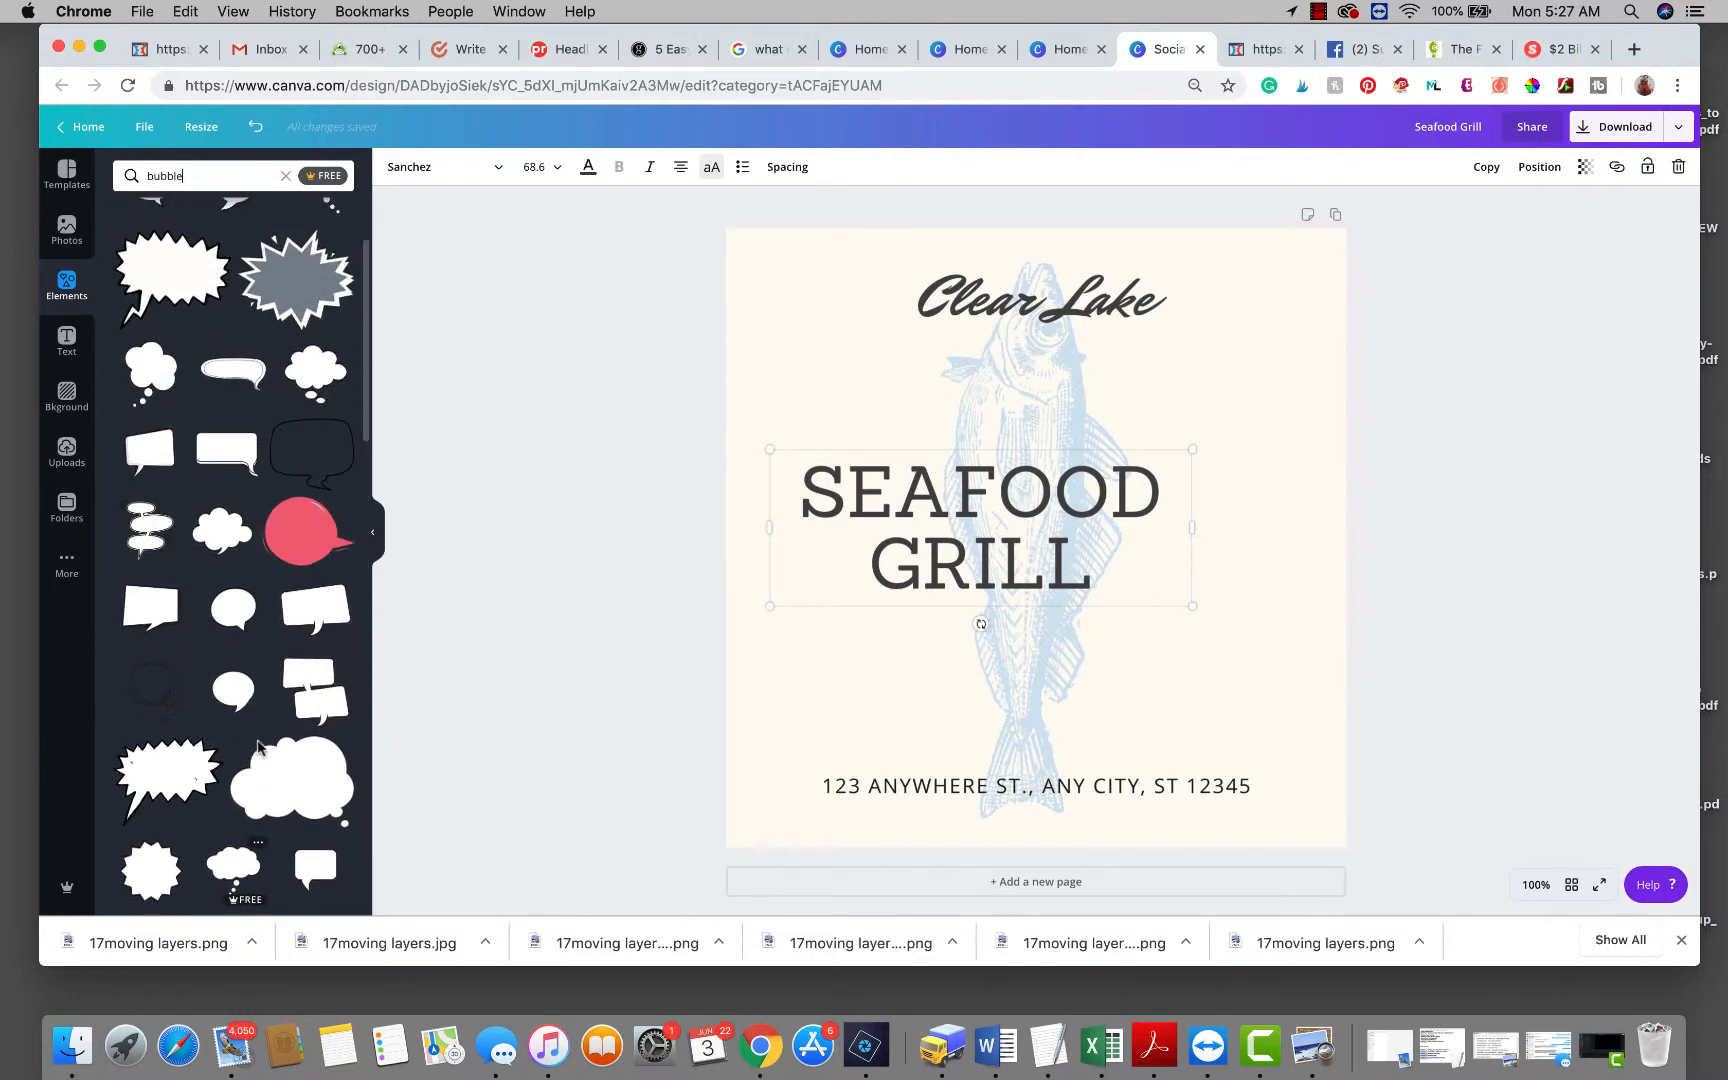
pyautogui.scroll(-4, 303, 500)
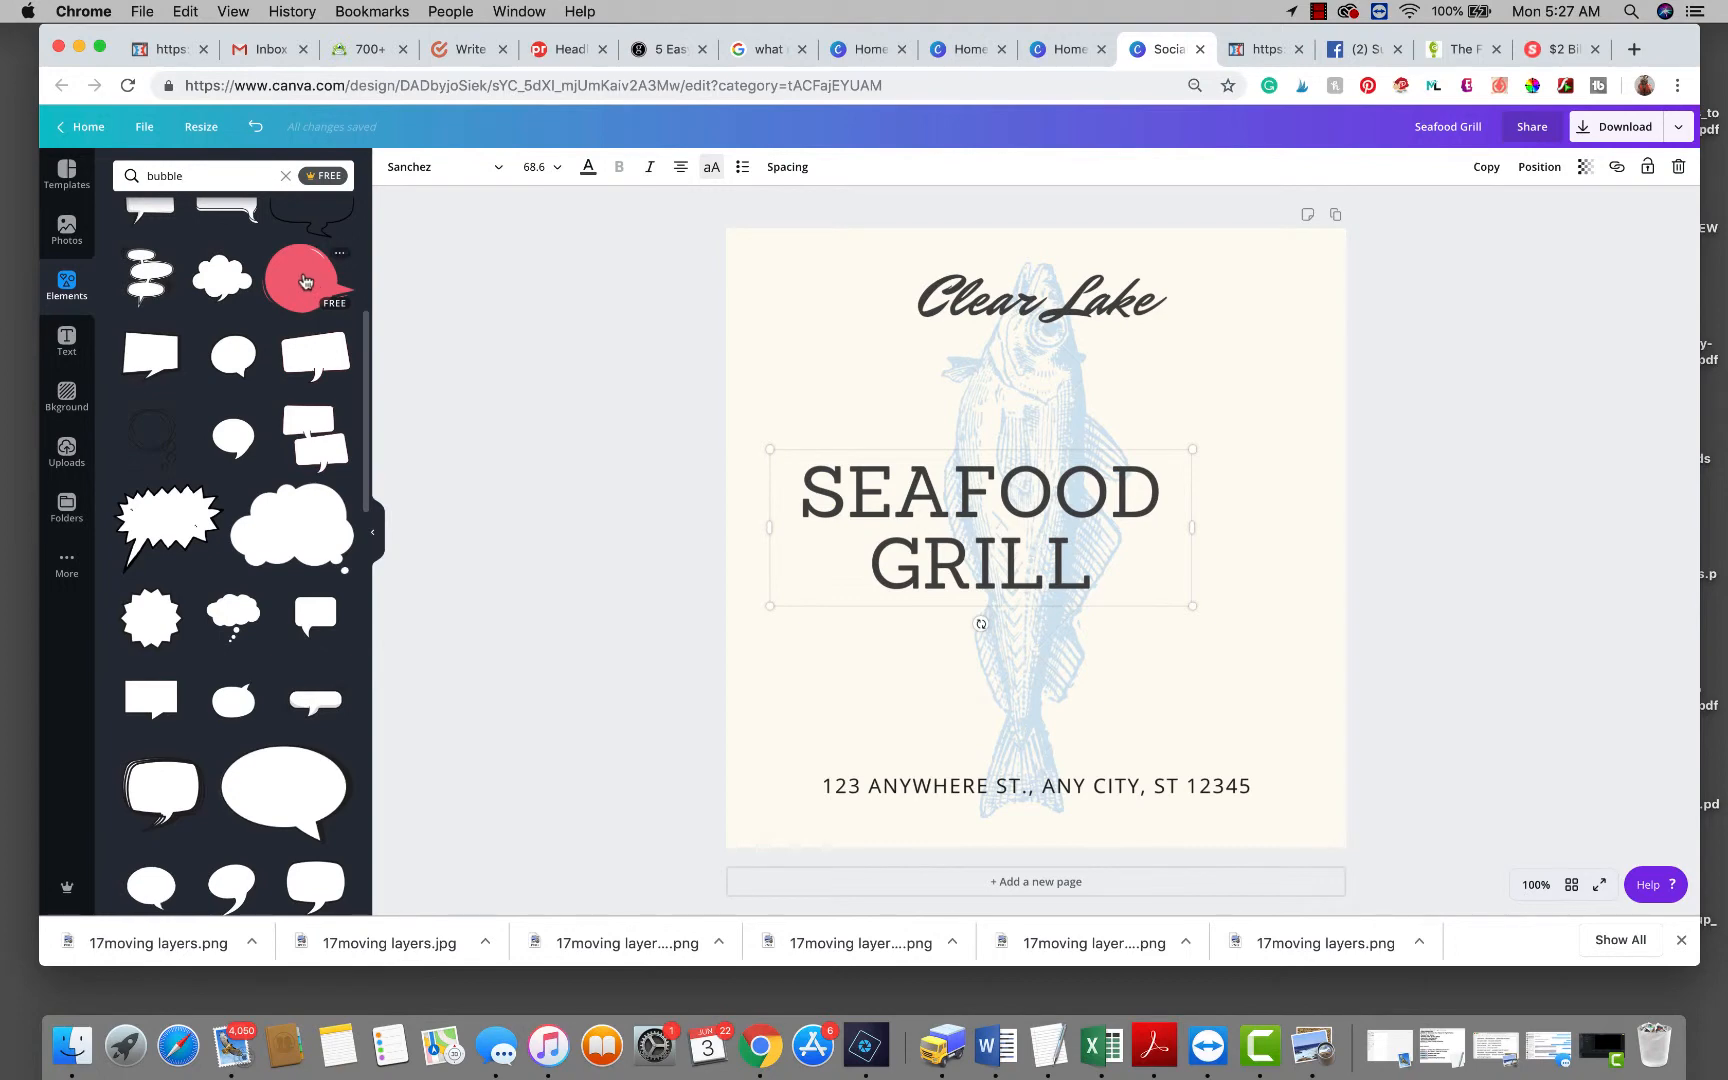
# Add the pink speech bubble to the page and recolour it light blue #9fc8e8.
pyautogui.moveTo(305, 284); pyautogui.dragTo(768, 420)
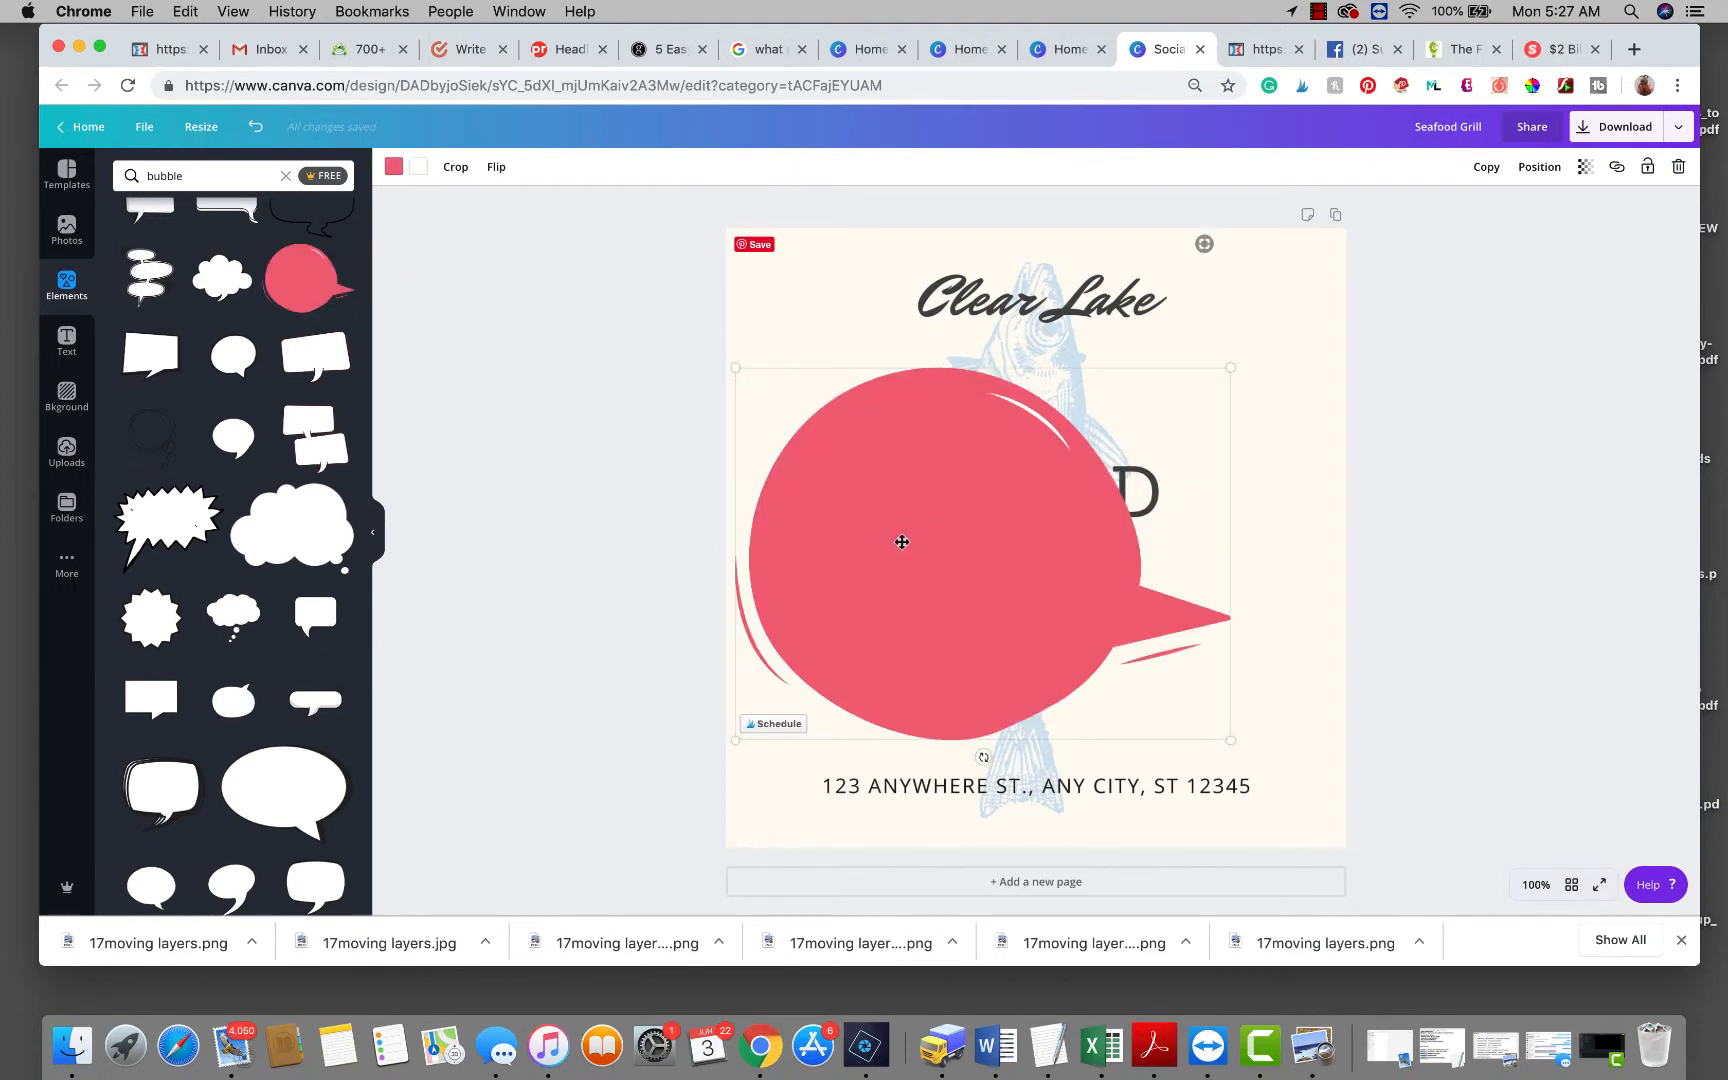
pyautogui.moveTo(902, 542); pyautogui.dragTo(861, 536)
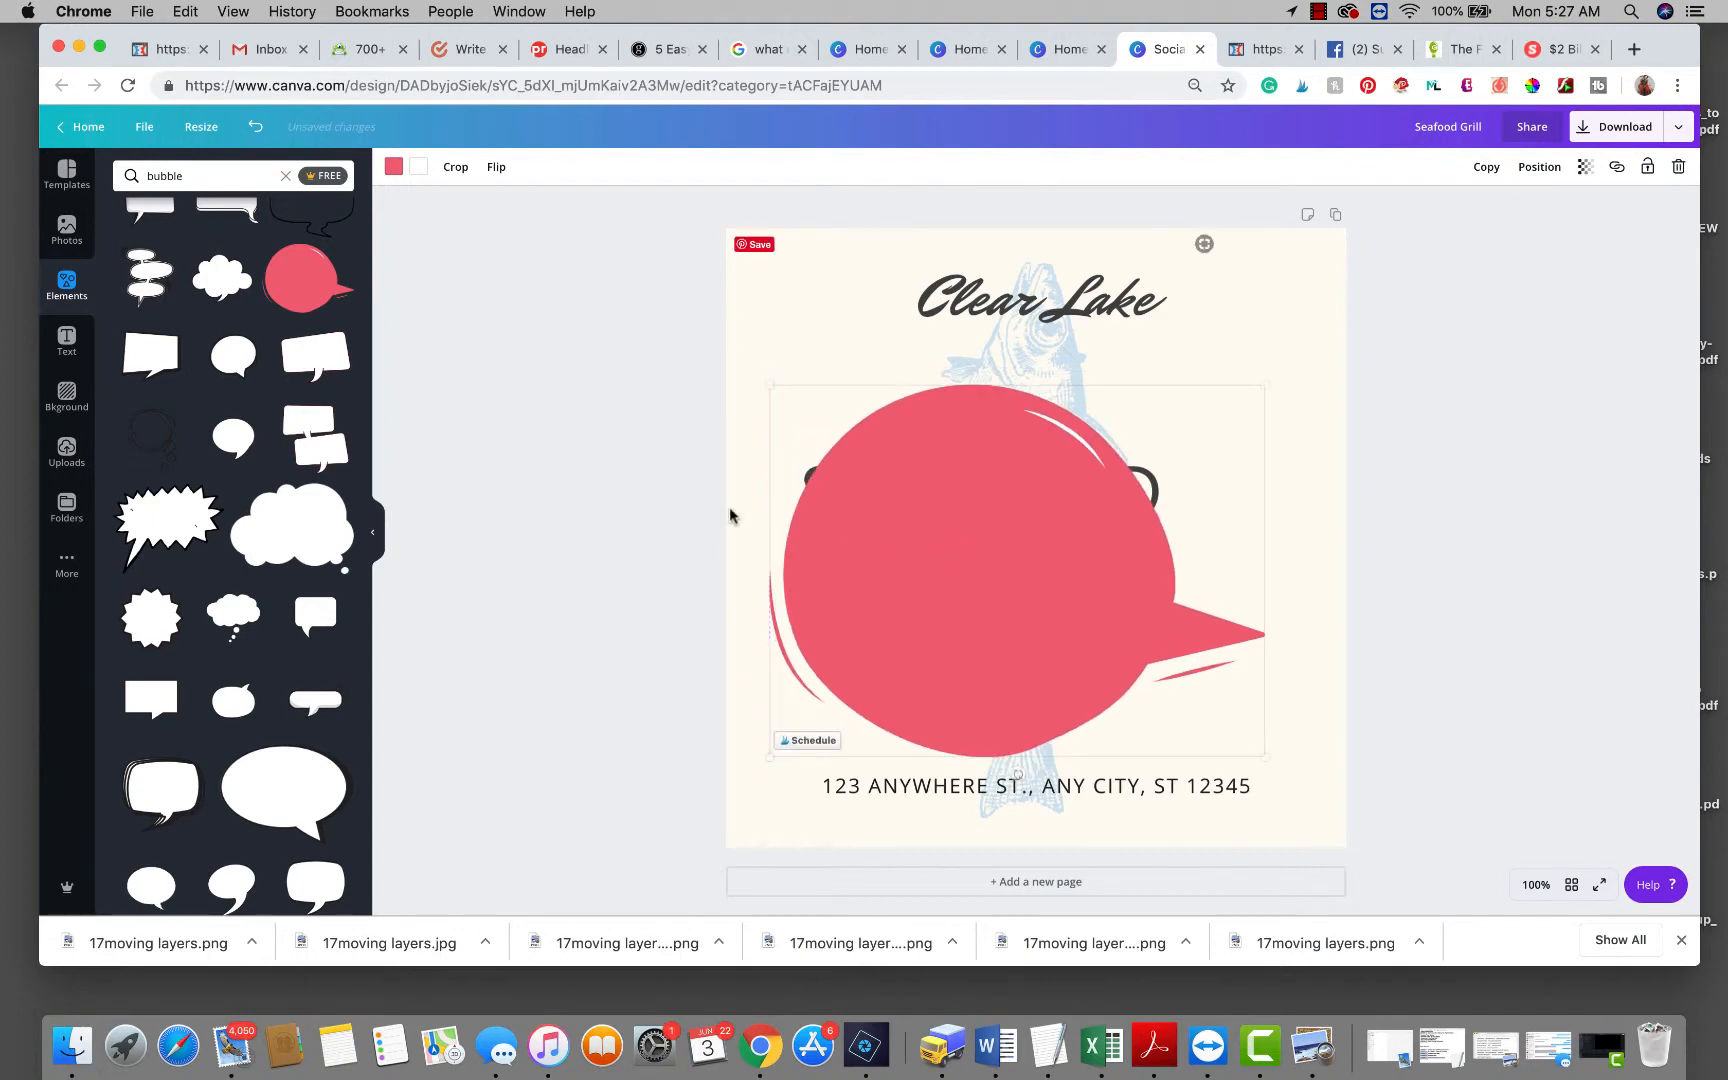
pyautogui.click(394, 172)
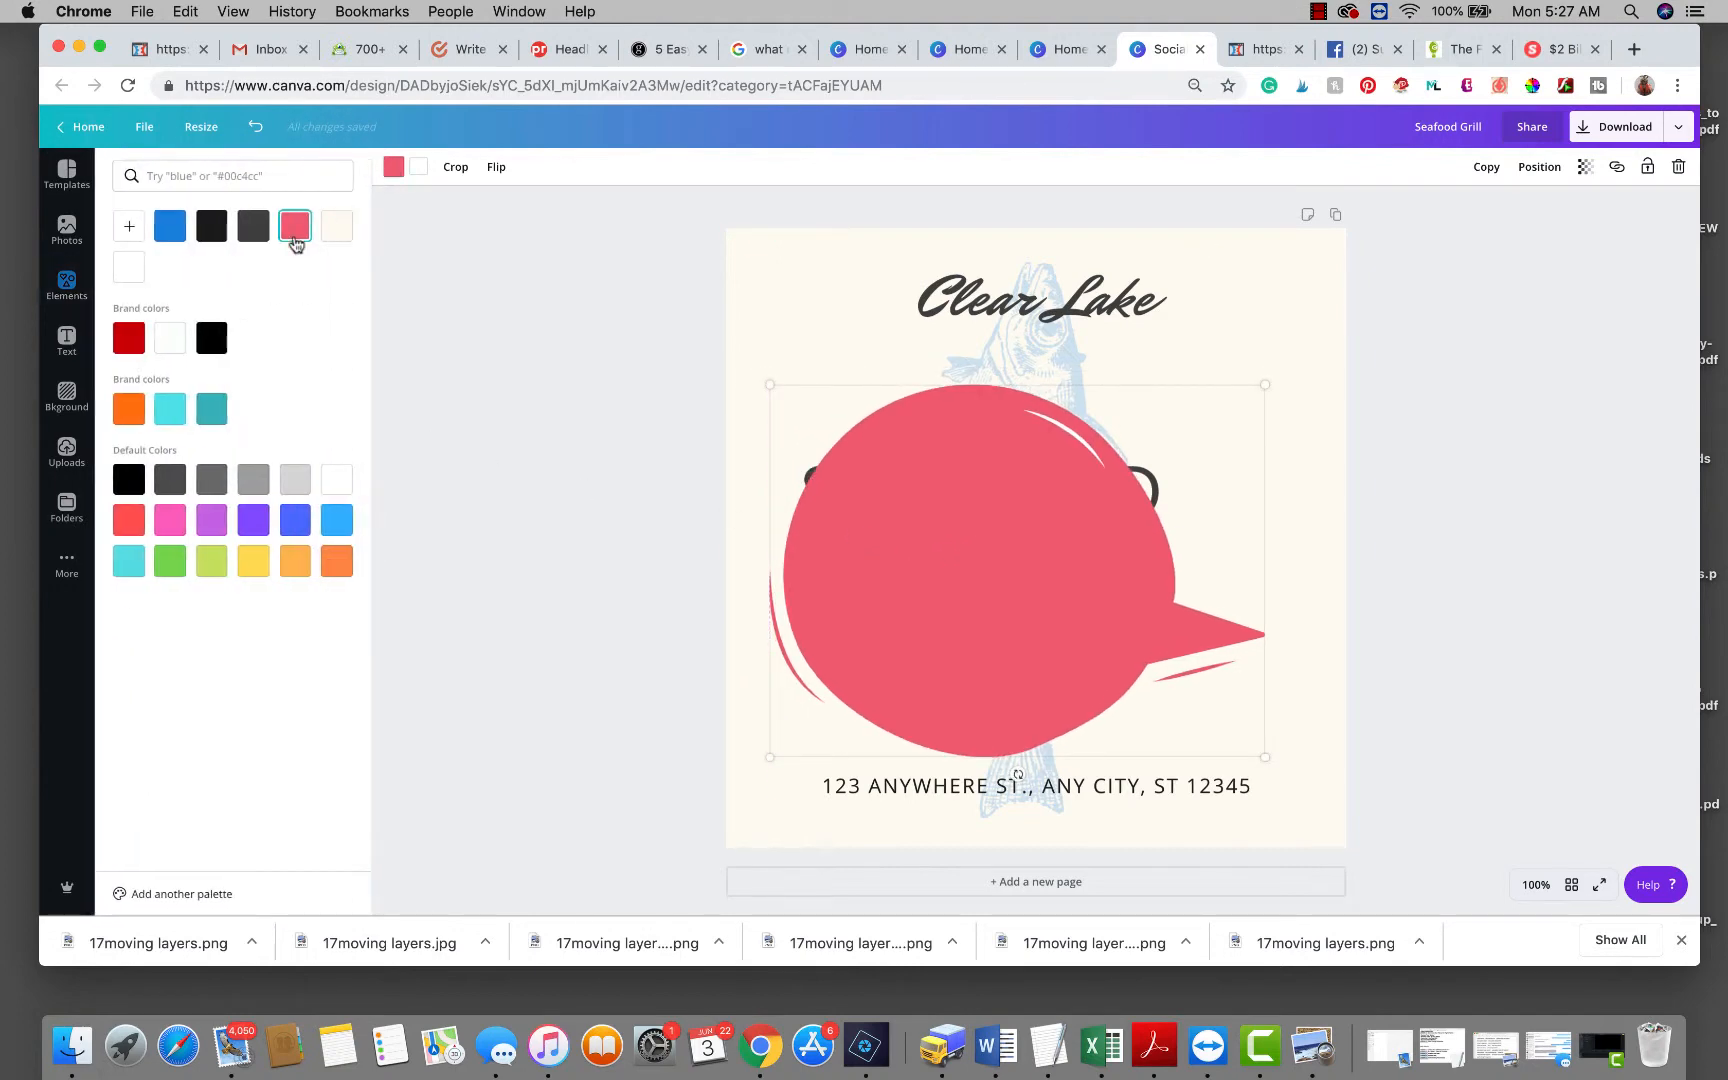
pyautogui.click(170, 232)
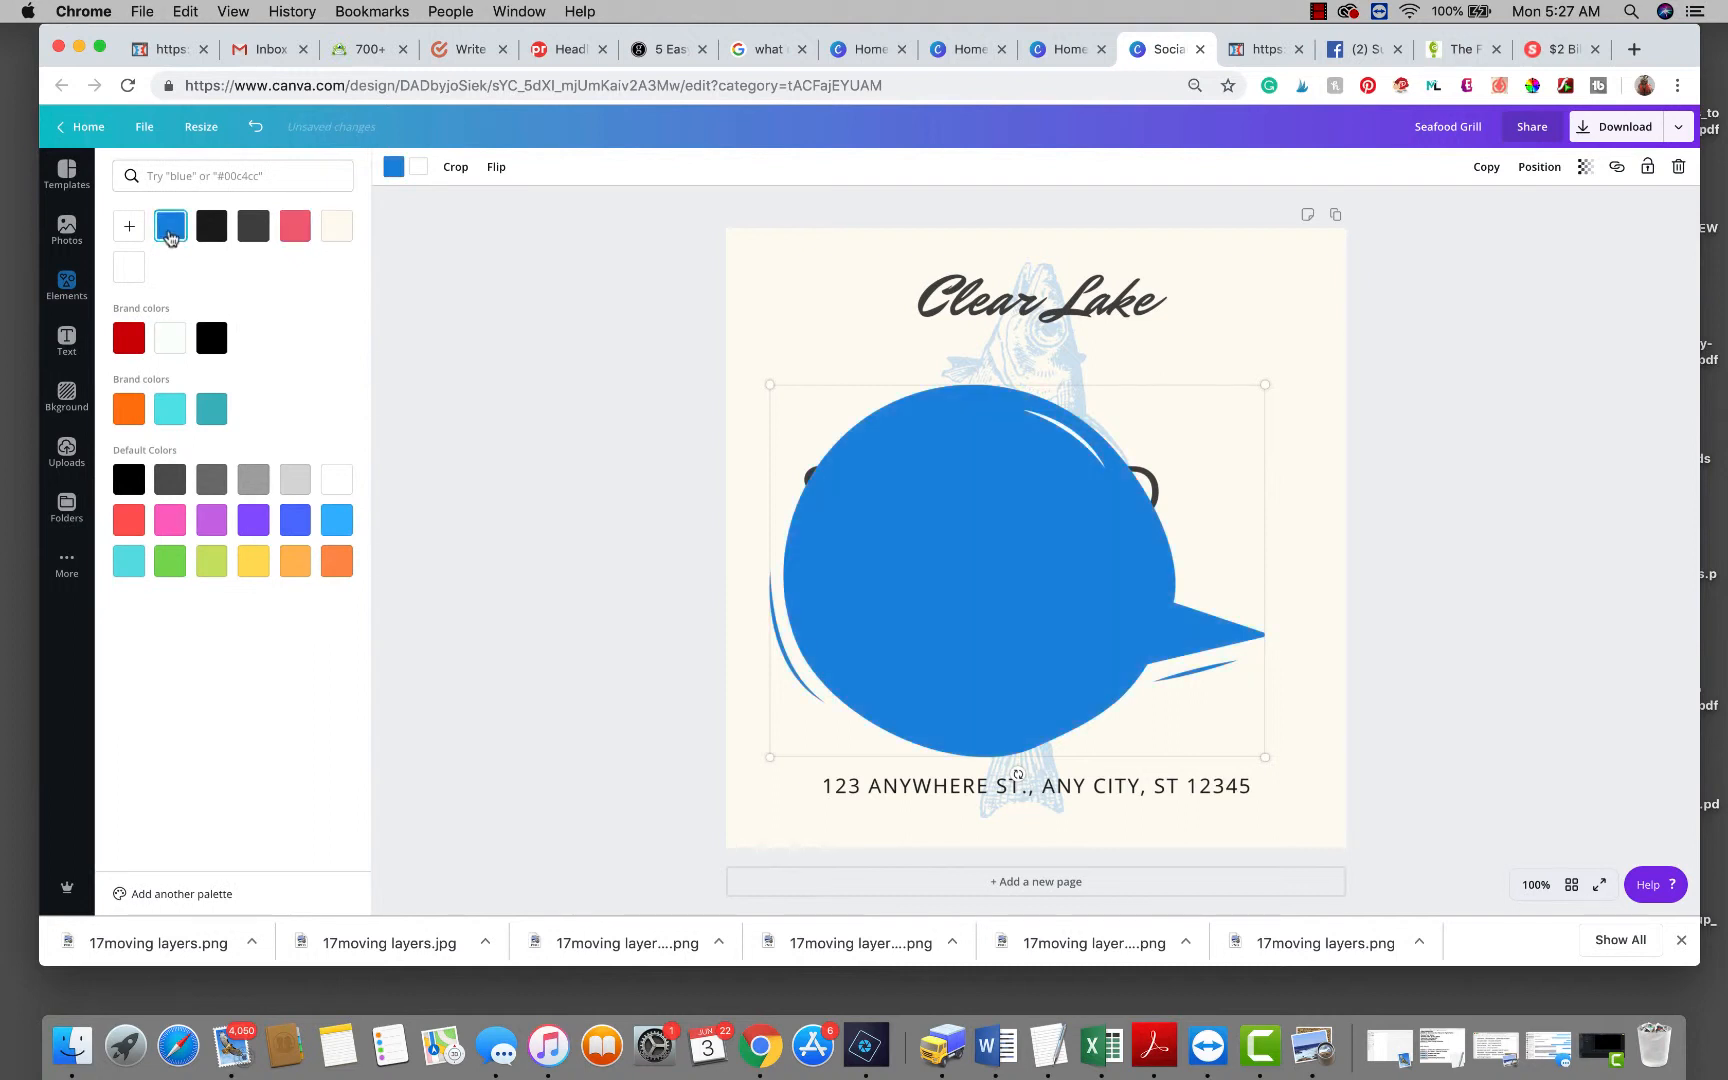
pyautogui.click(129, 228)
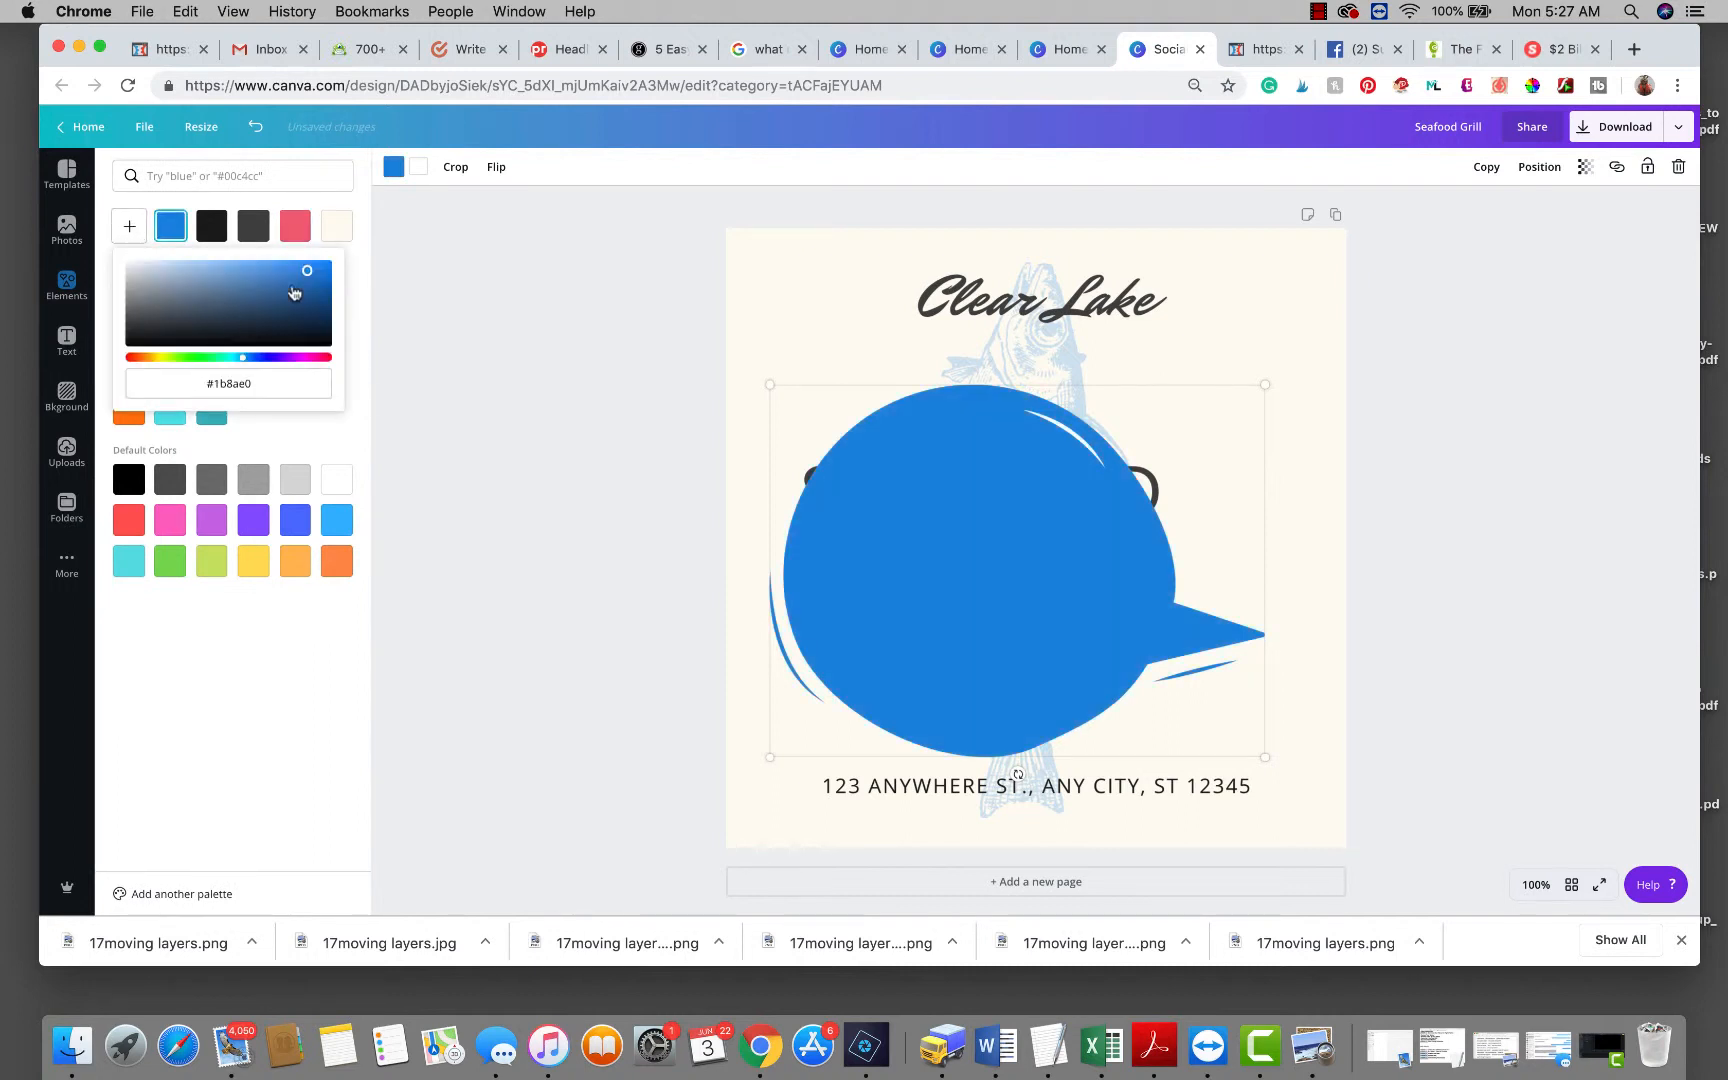
pyautogui.moveTo(308, 276); pyautogui.dragTo(189, 270)
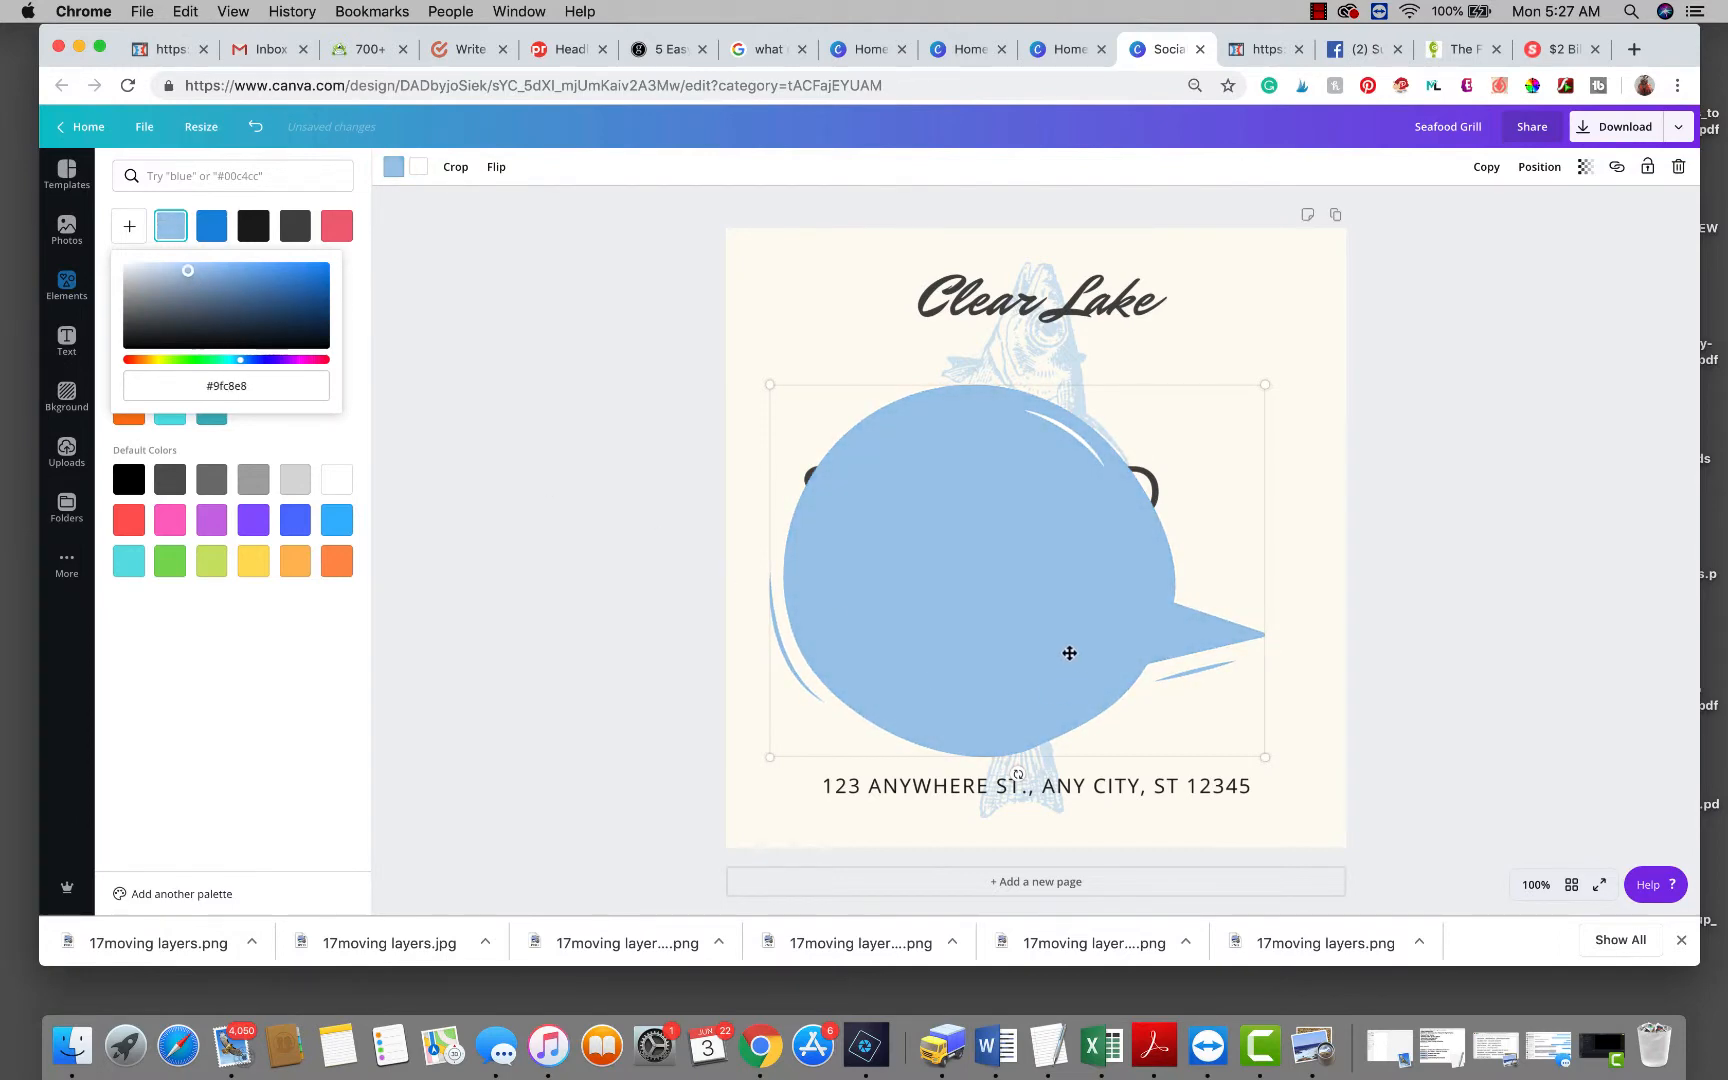
# Shrink and tilt the bubble, placing it over the SEAFOOD GRILL heading.
pyautogui.moveTo(1069, 653); pyautogui.dragTo(1056, 614)
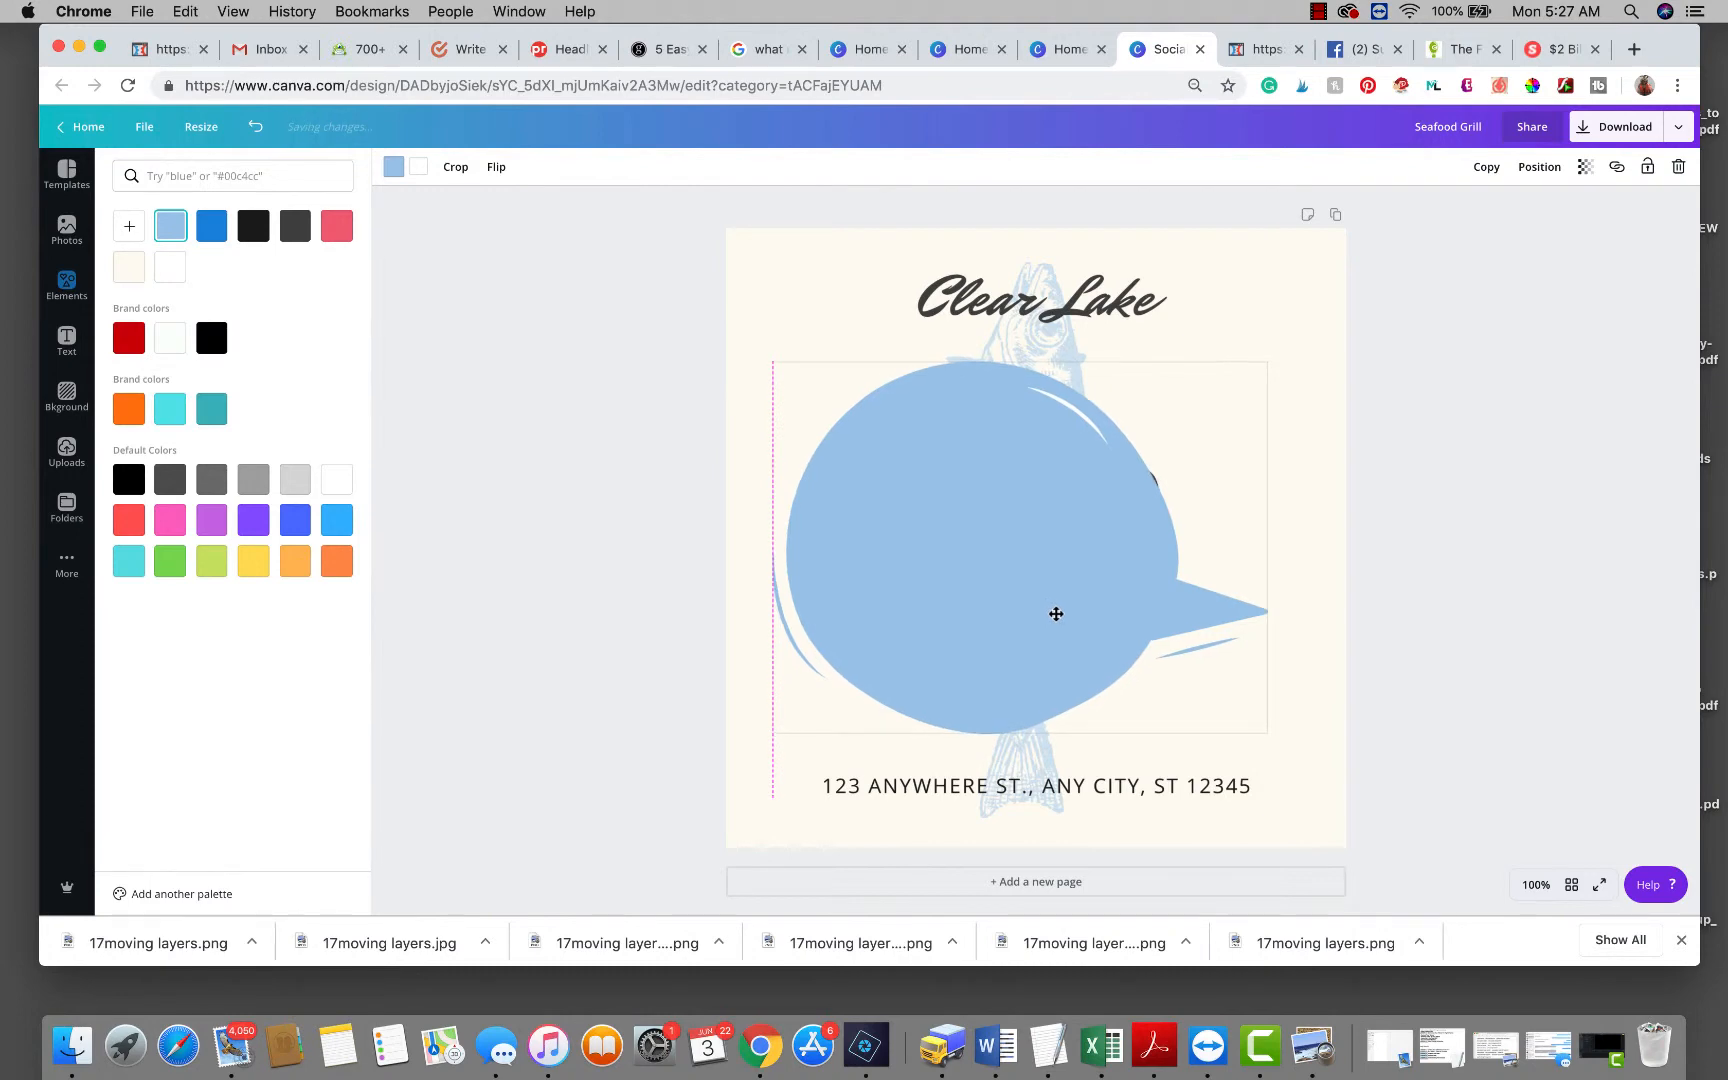
pyautogui.moveTo(1265, 730); pyautogui.dragTo(1036, 604)
pyautogui.moveTo(918, 607); pyautogui.dragTo(1028, 586)
pyautogui.moveTo(899, 486); pyautogui.dragTo(959, 522)
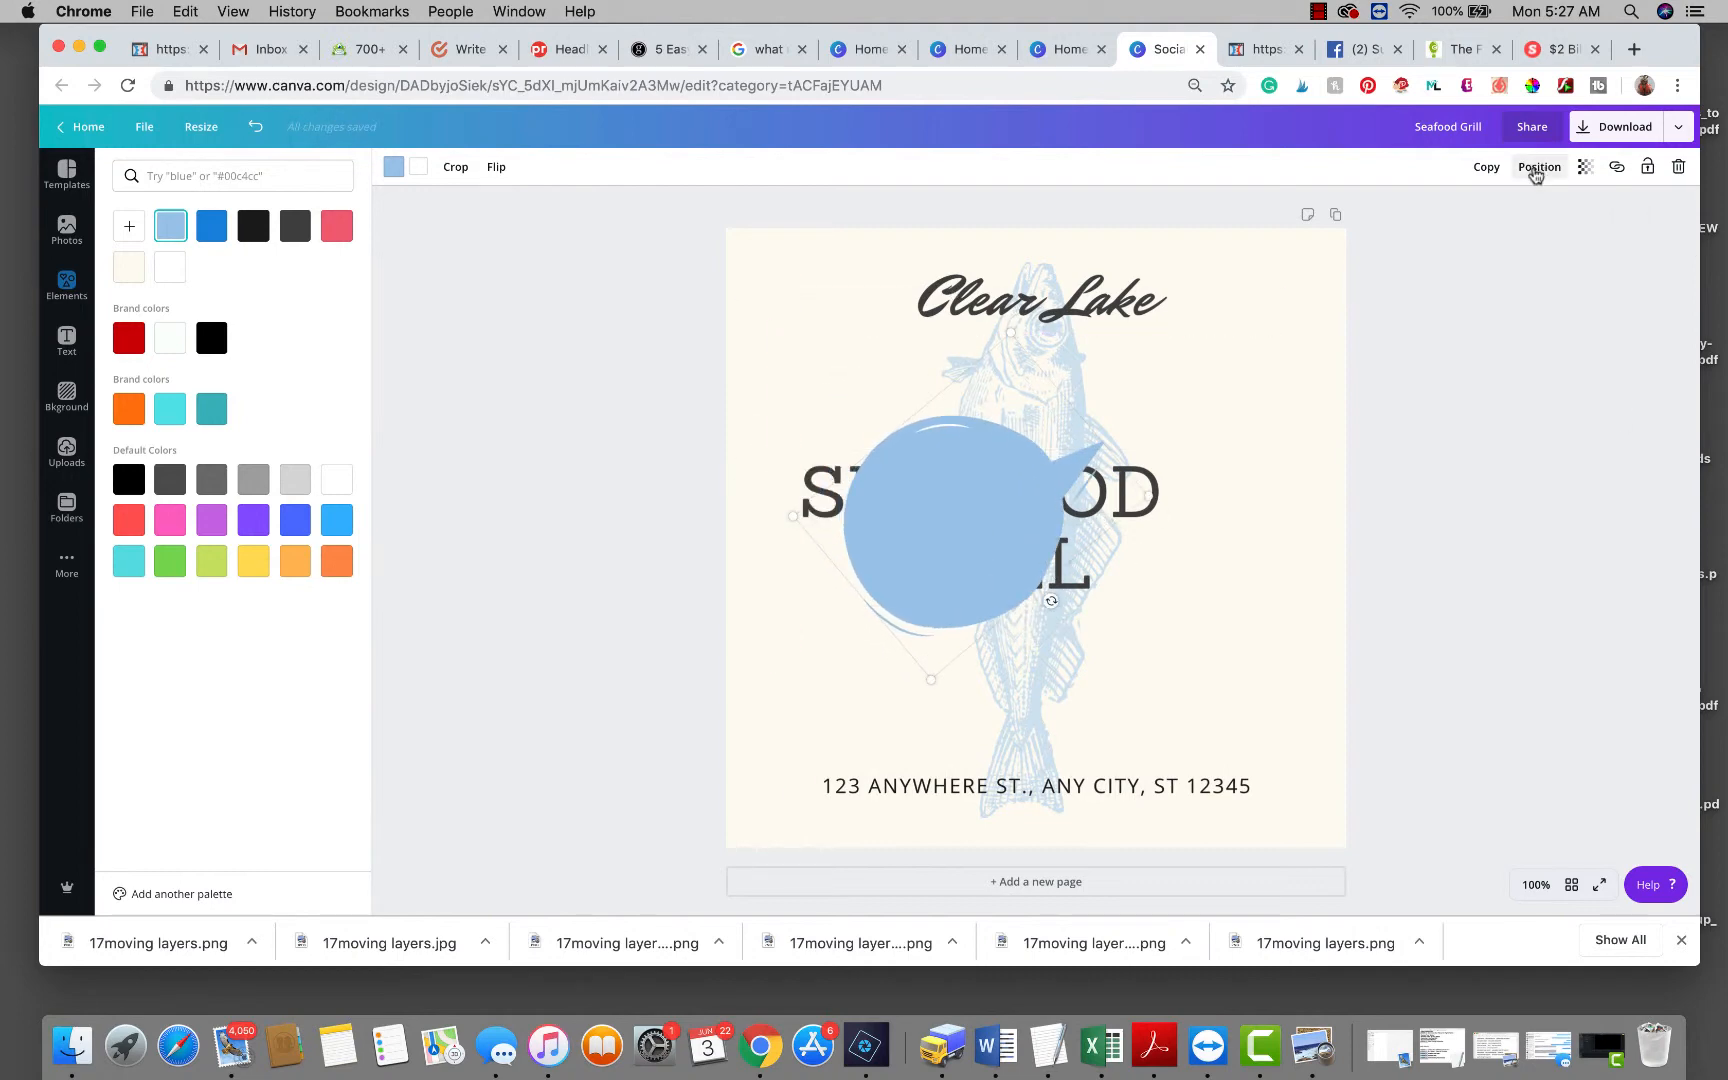
# Send the bubble behind the SEAFOOD GRILL text, then shrink and centre the text inside it.
pyautogui.click(1539, 167)
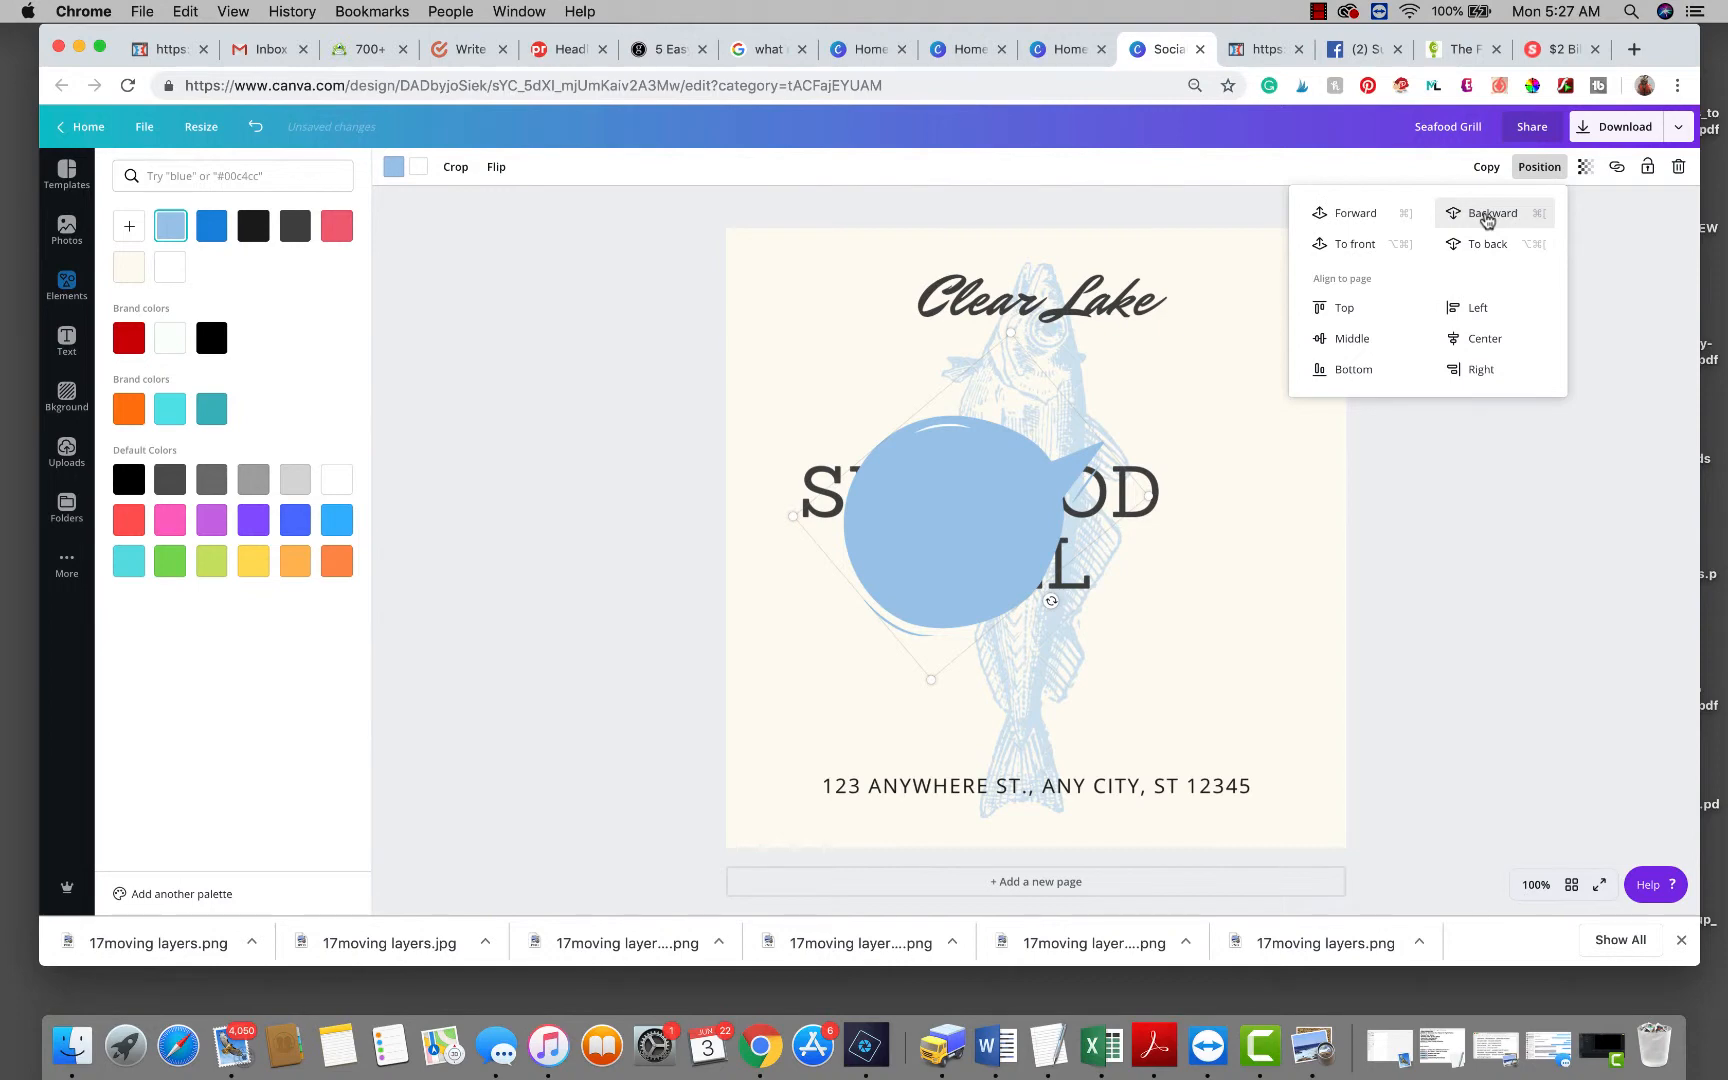
pyautogui.click(1487, 216)
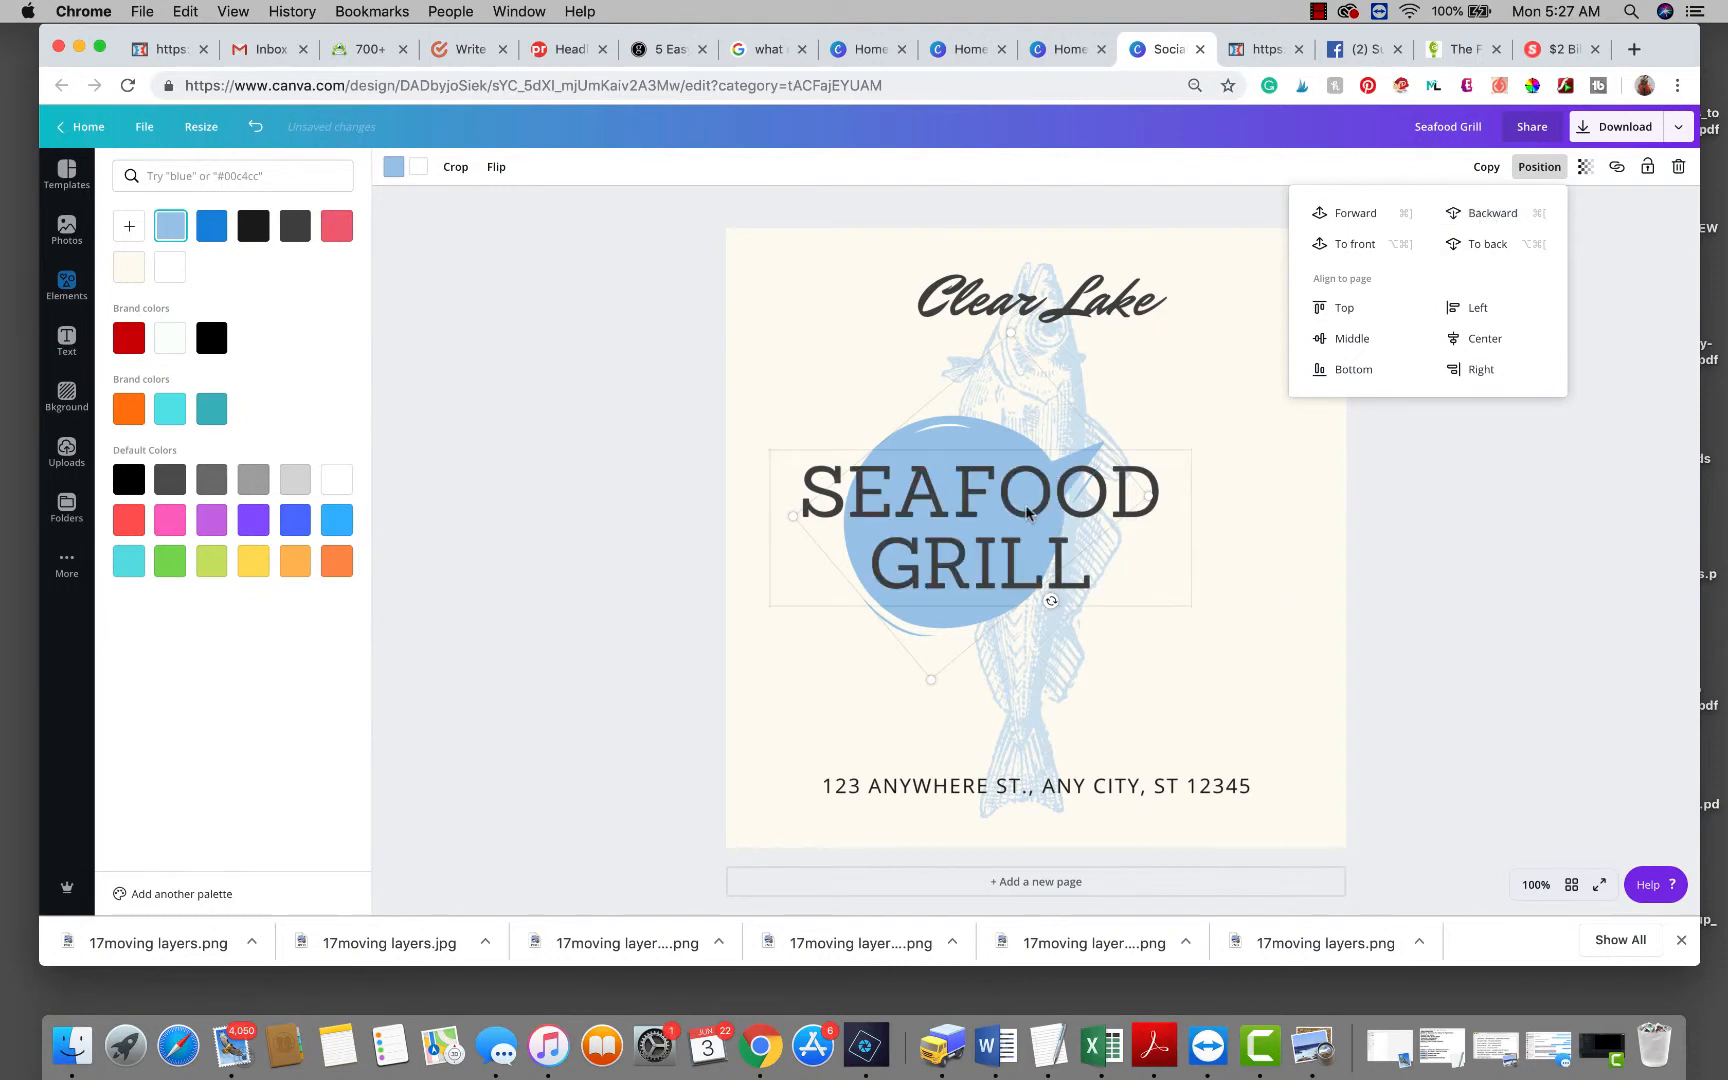
pyautogui.click(1027, 512)
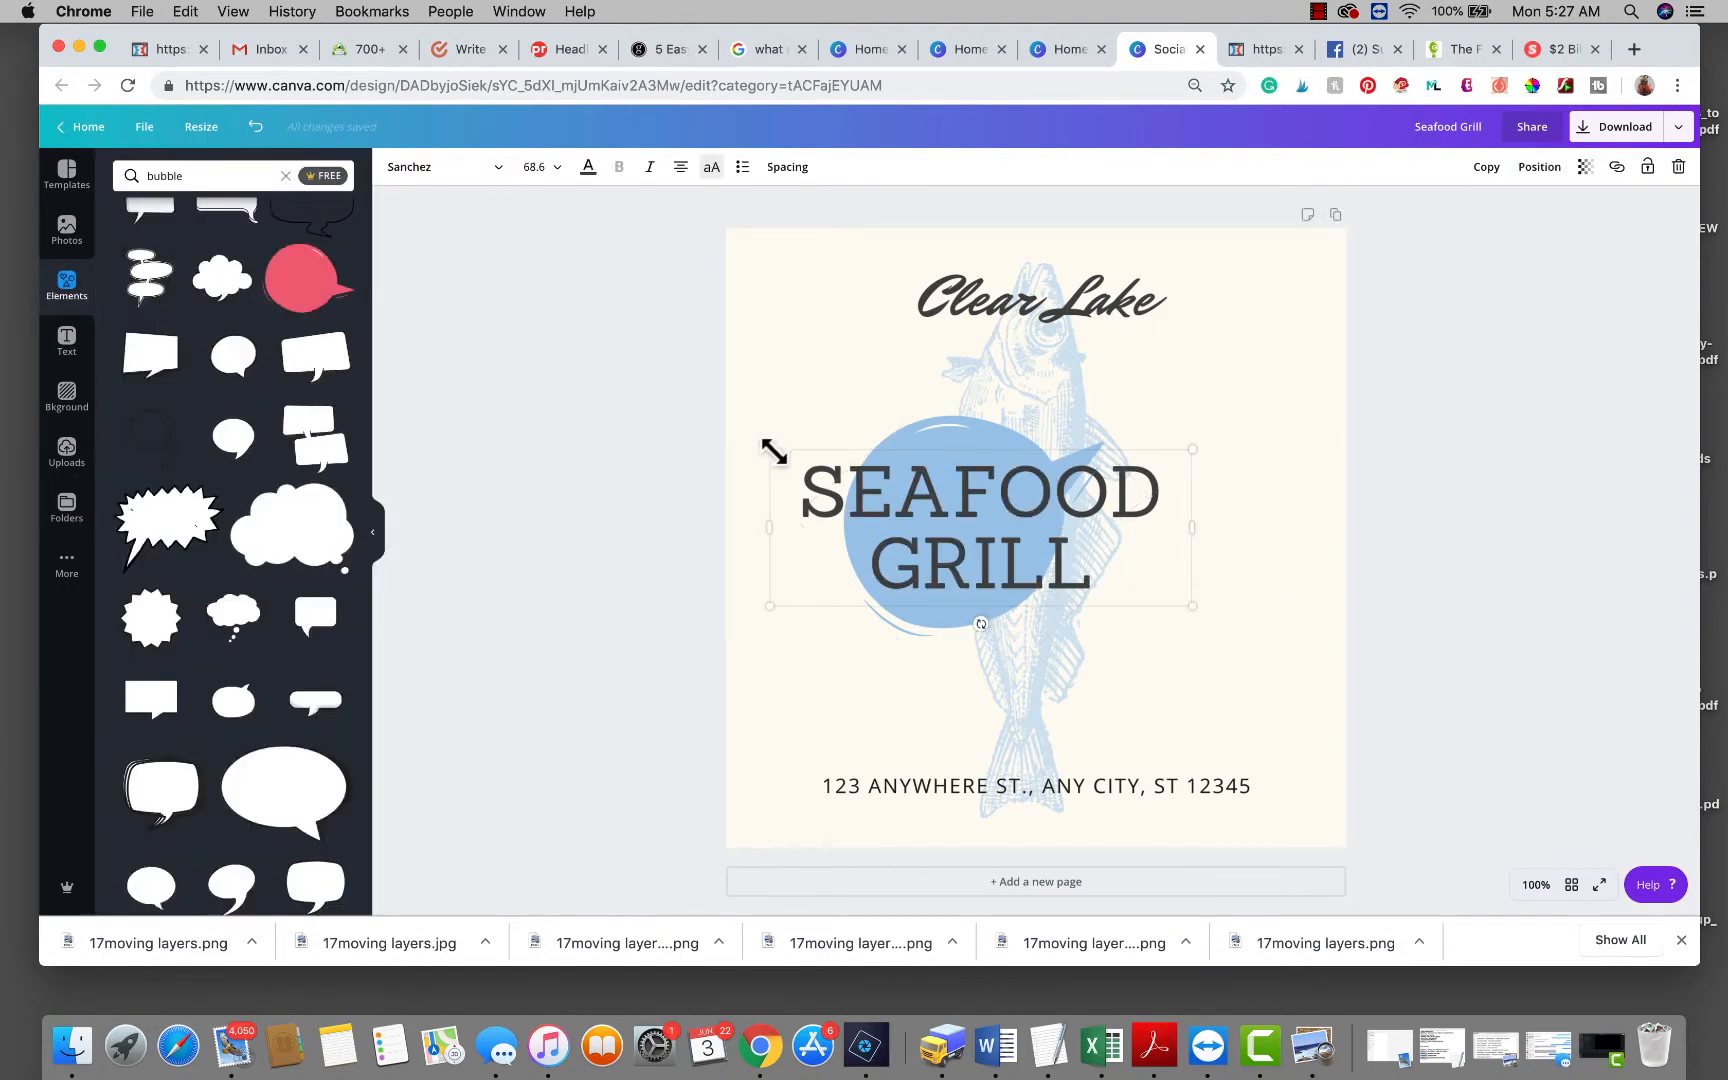
pyautogui.moveTo(774, 451); pyautogui.dragTo(1008, 540)
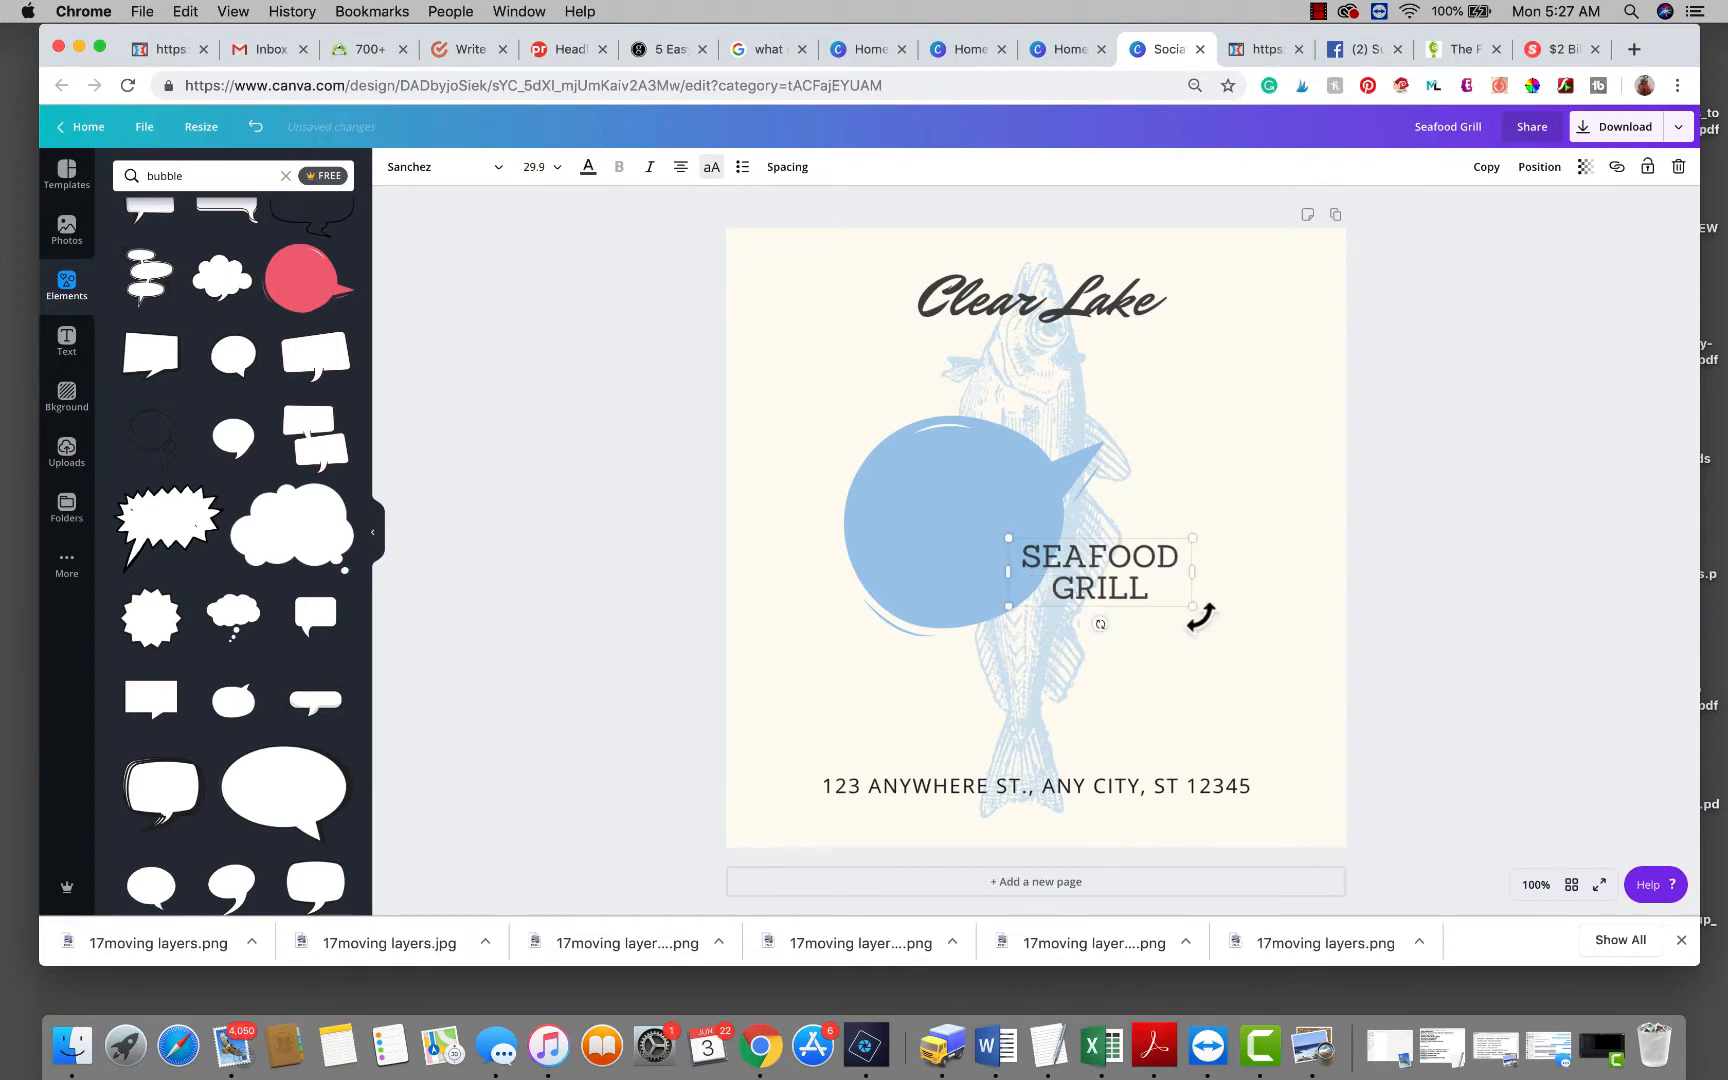
pyautogui.moveTo(1150, 588); pyautogui.dragTo(1005, 537)
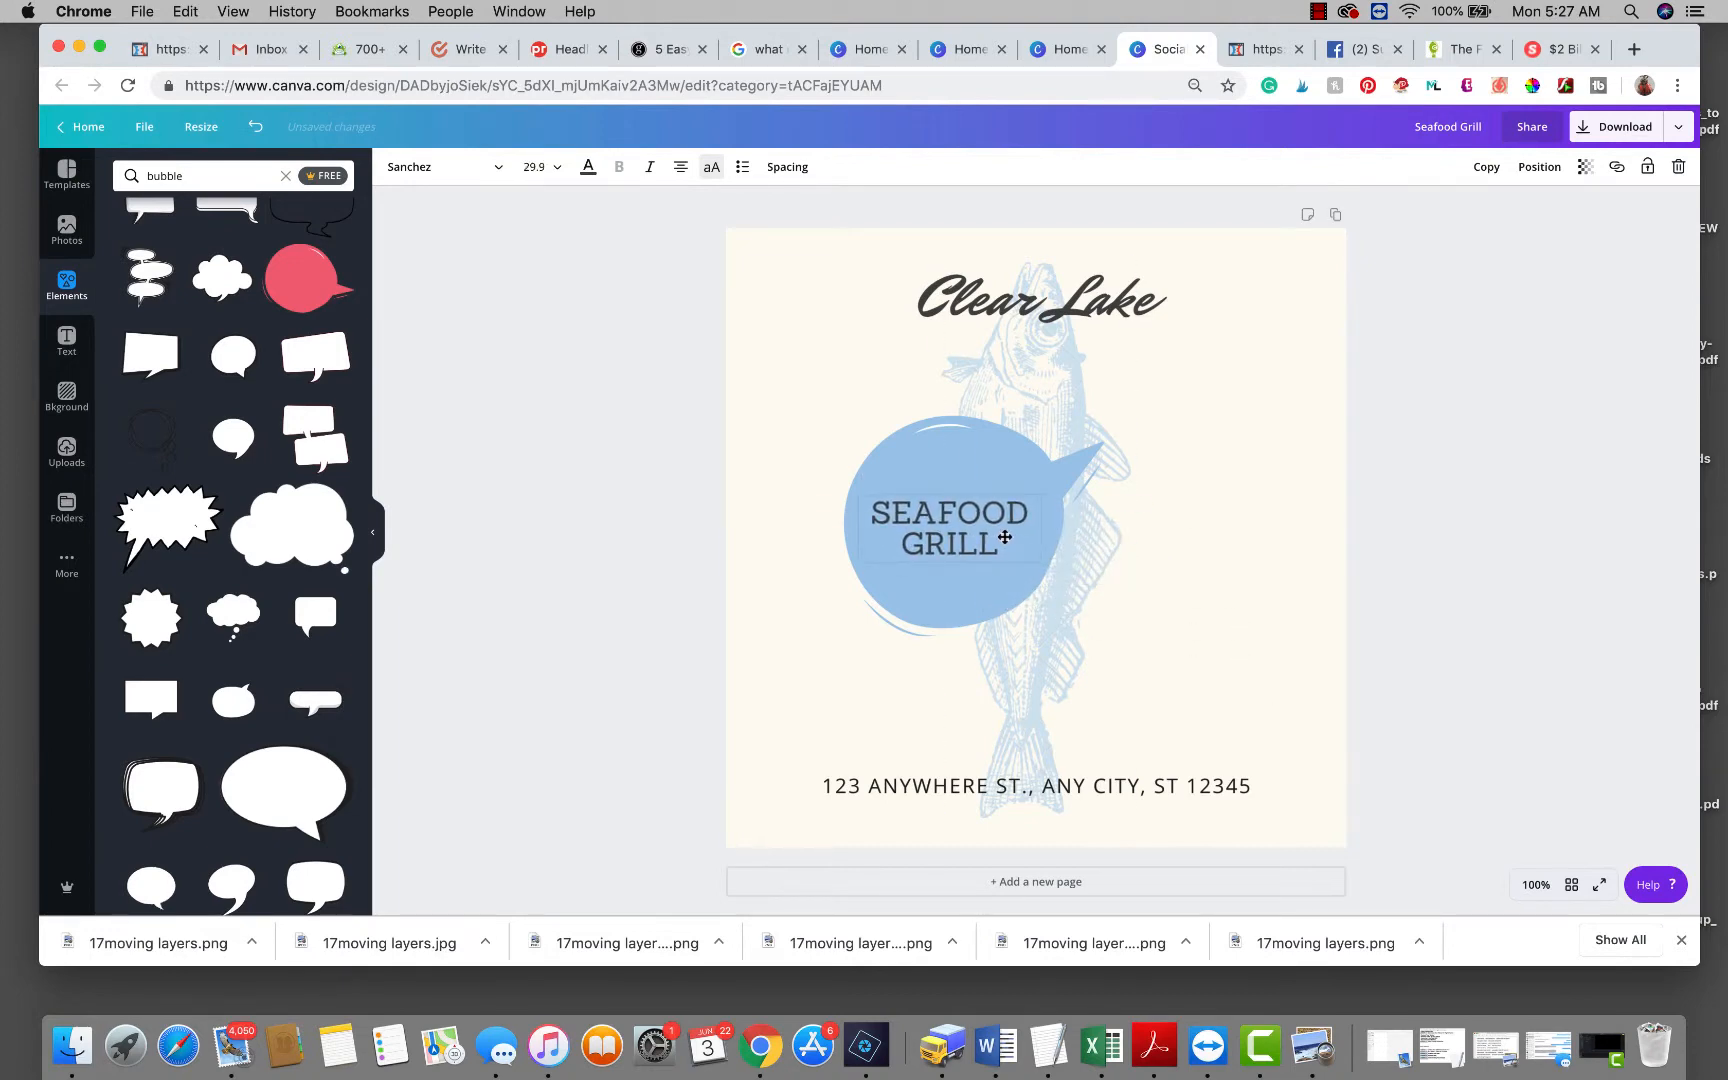
pyautogui.click(1630, 627)
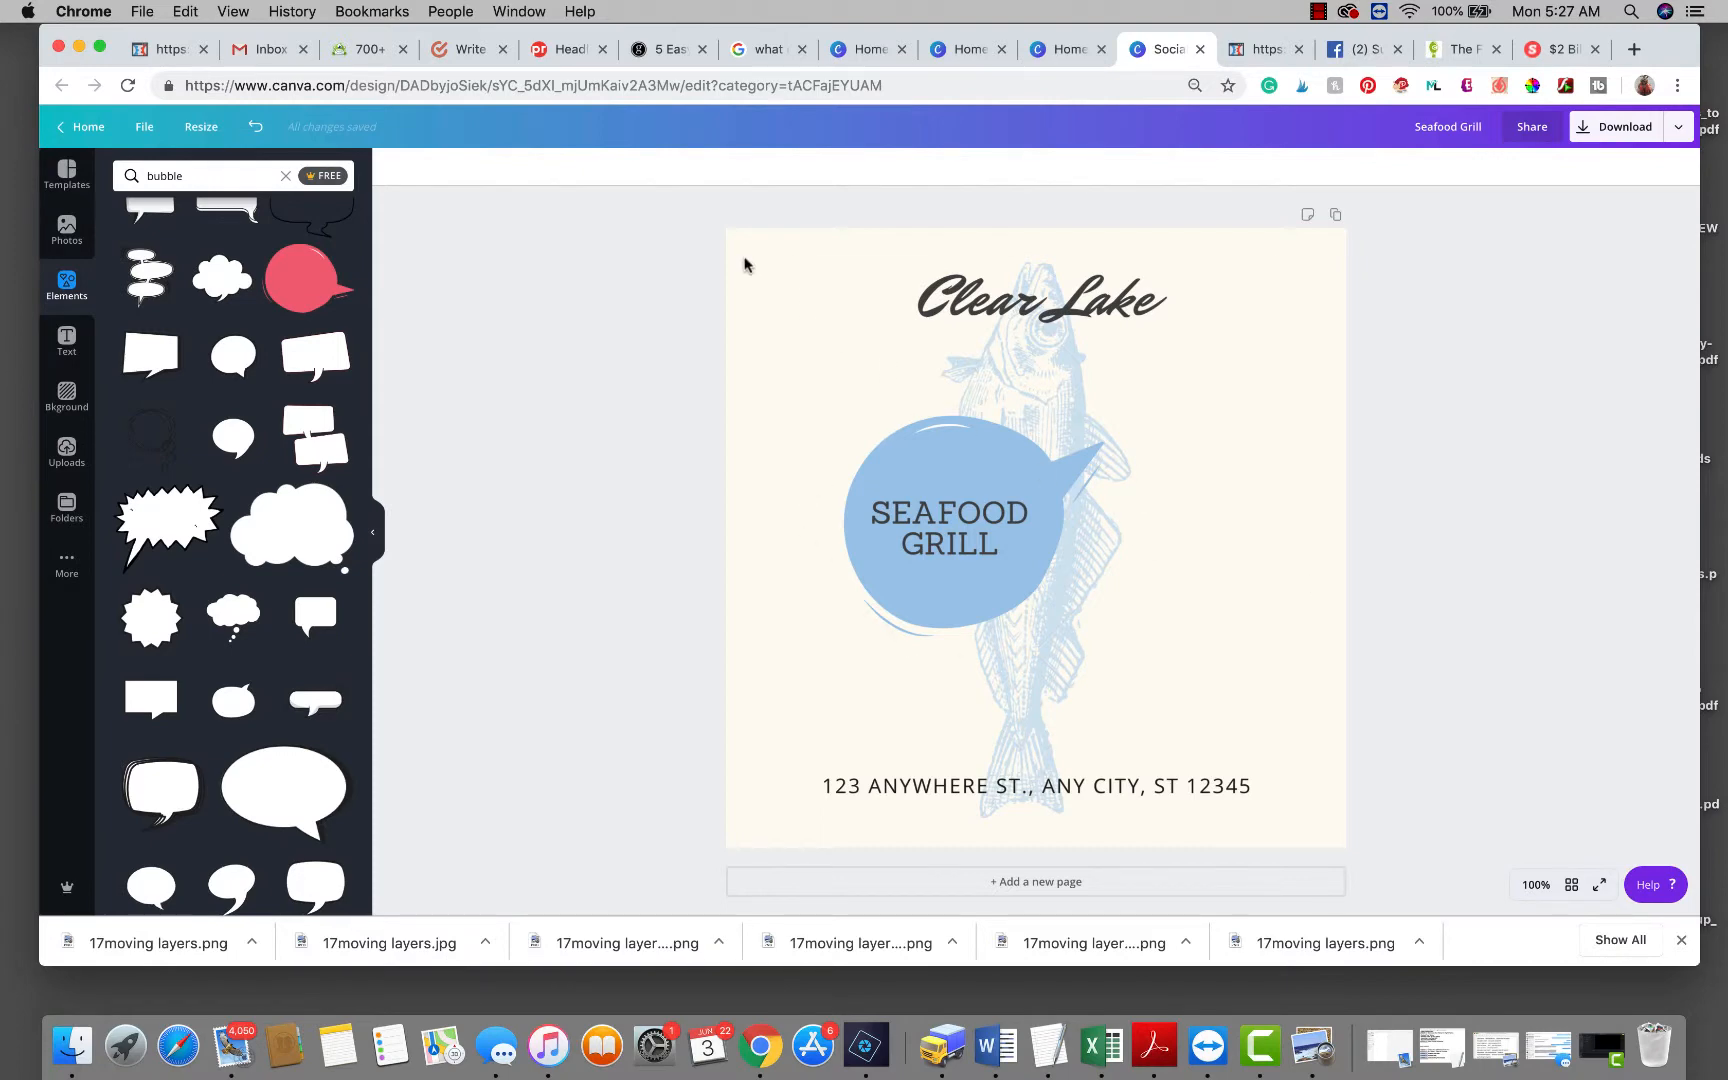
# Delete all page elements and search Elements for 'shape' instead of 'bubble'.
pyautogui.moveTo(740, 252); pyautogui.dragTo(1322, 862)
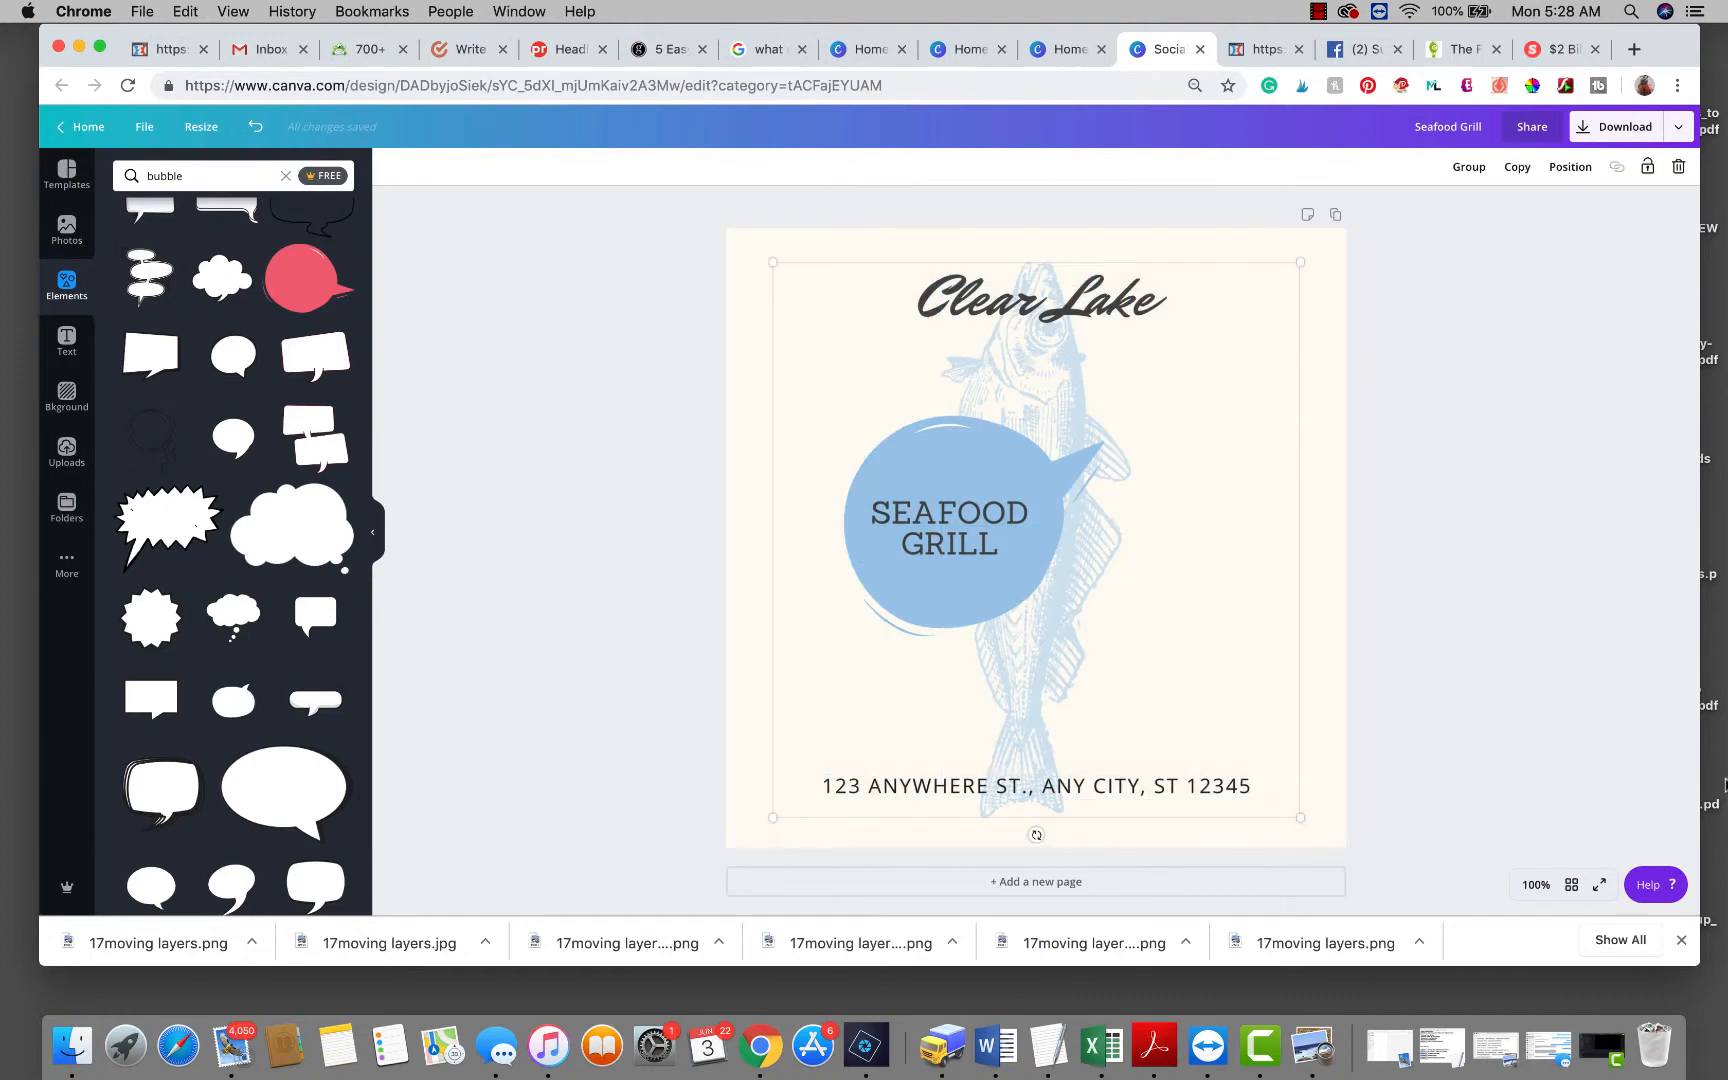
pyautogui.press('Delete')
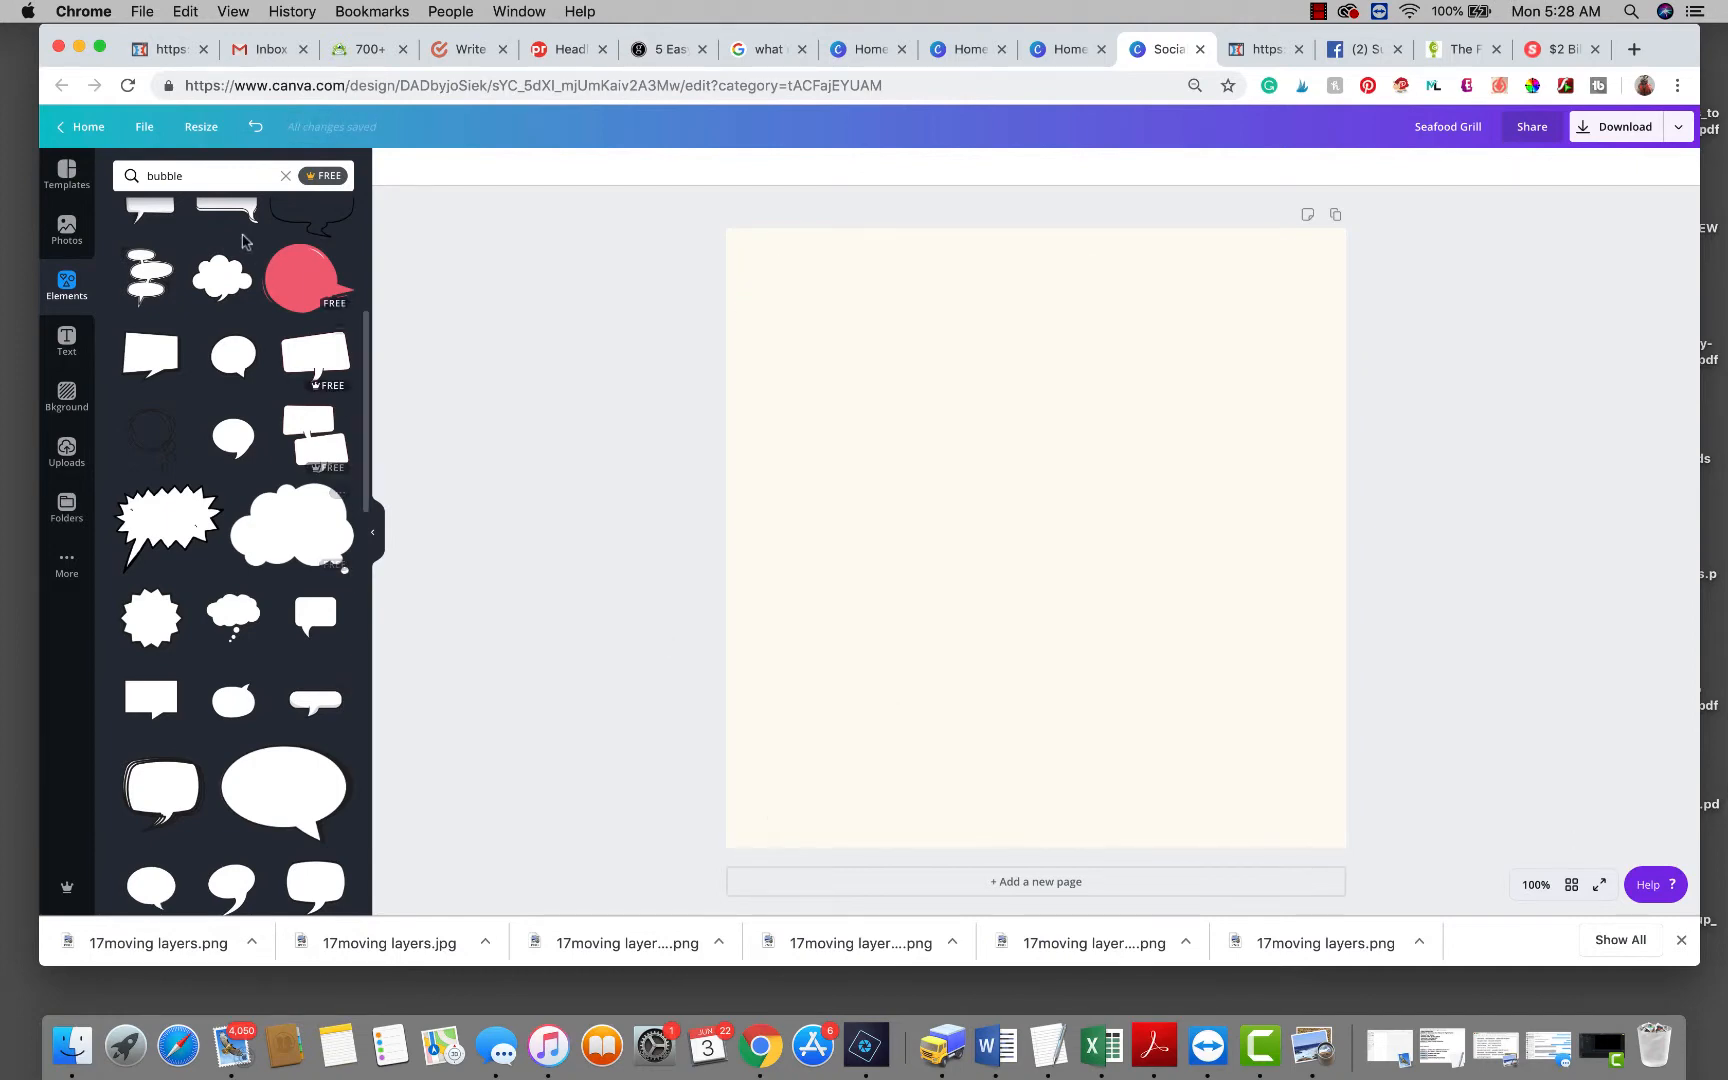
pyautogui.click(207, 175)
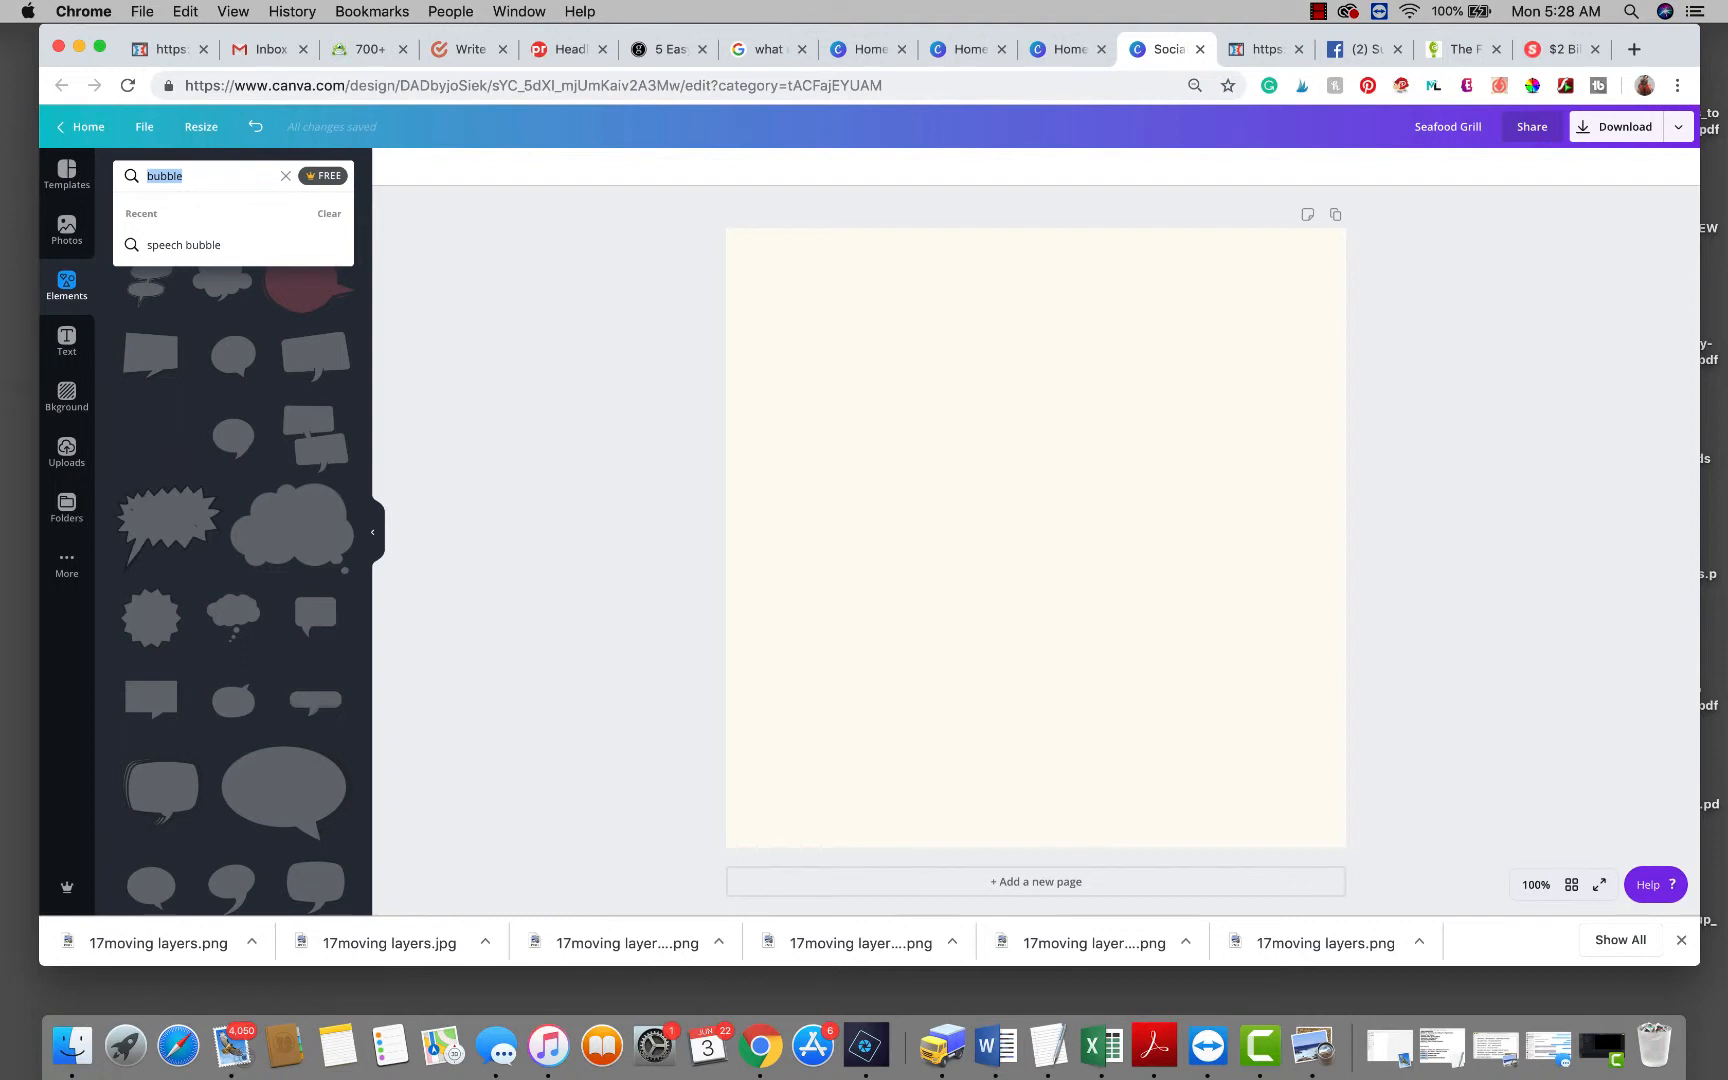
pyautogui.write('shape')
pyautogui.press('Return')
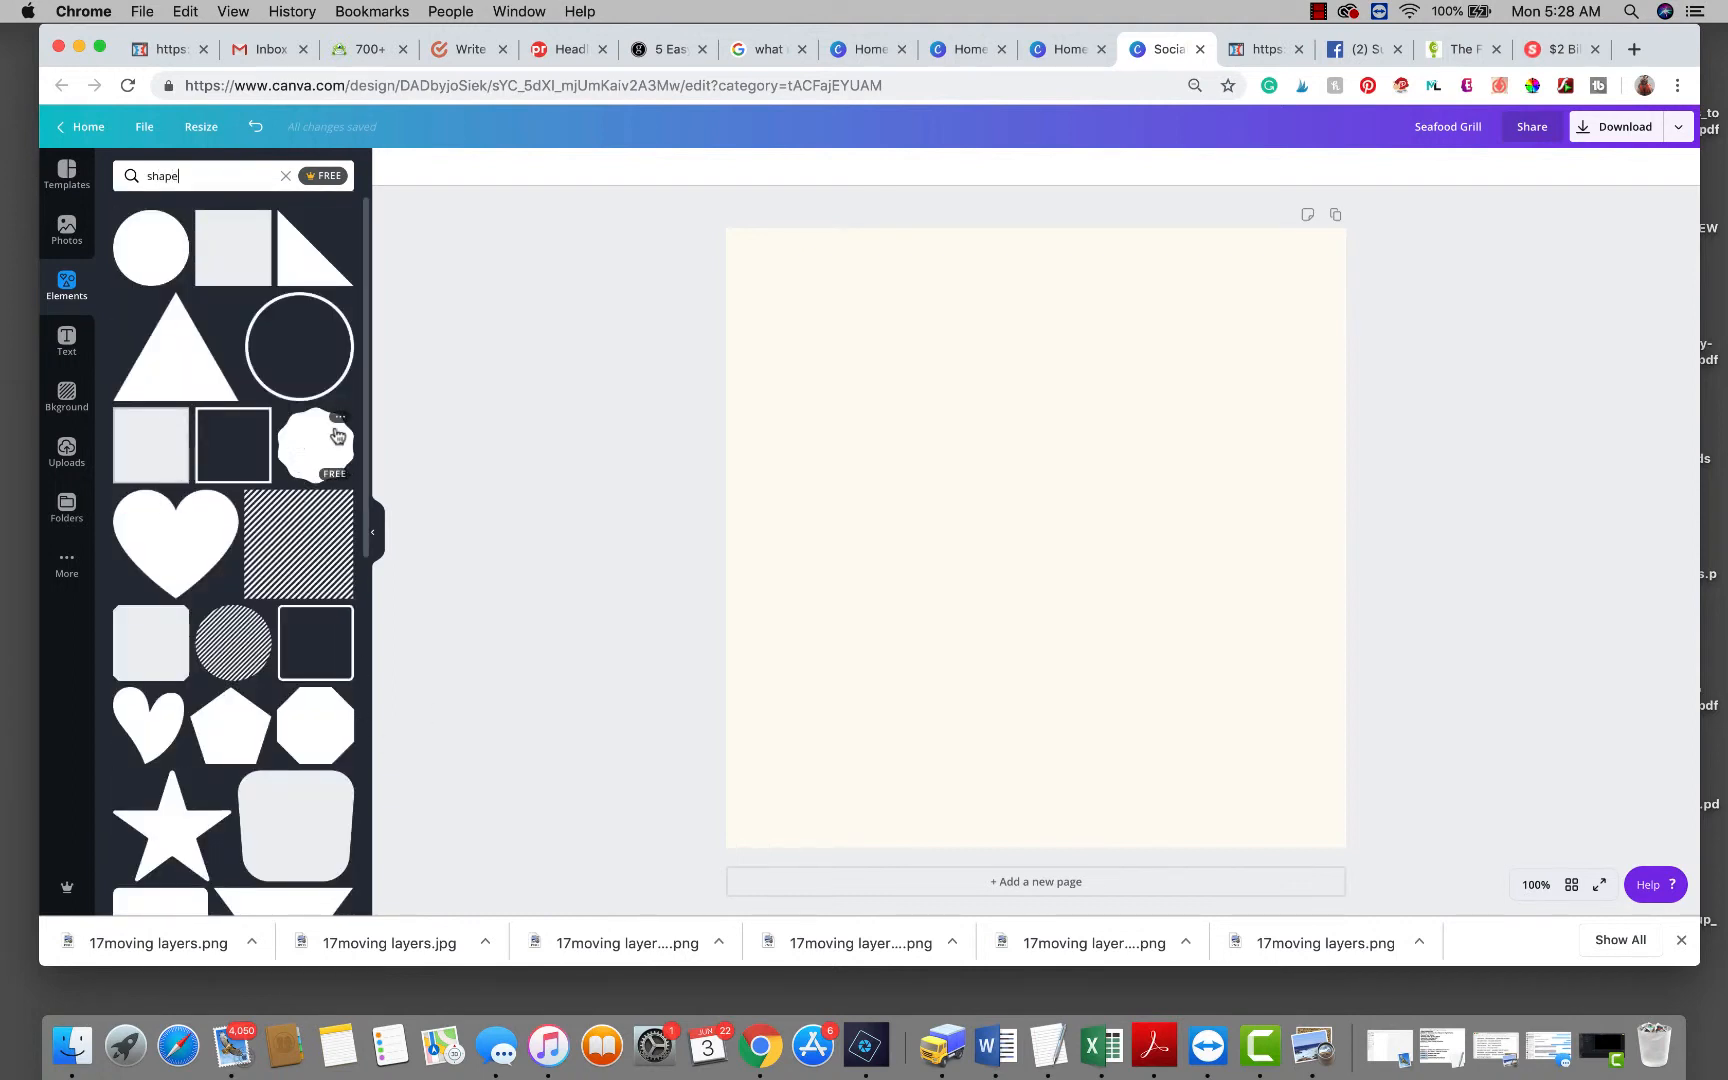
# Add the scalloped circle shape centred on the page and set the background to white.
pyautogui.moveTo(338, 436); pyautogui.dragTo(890, 410)
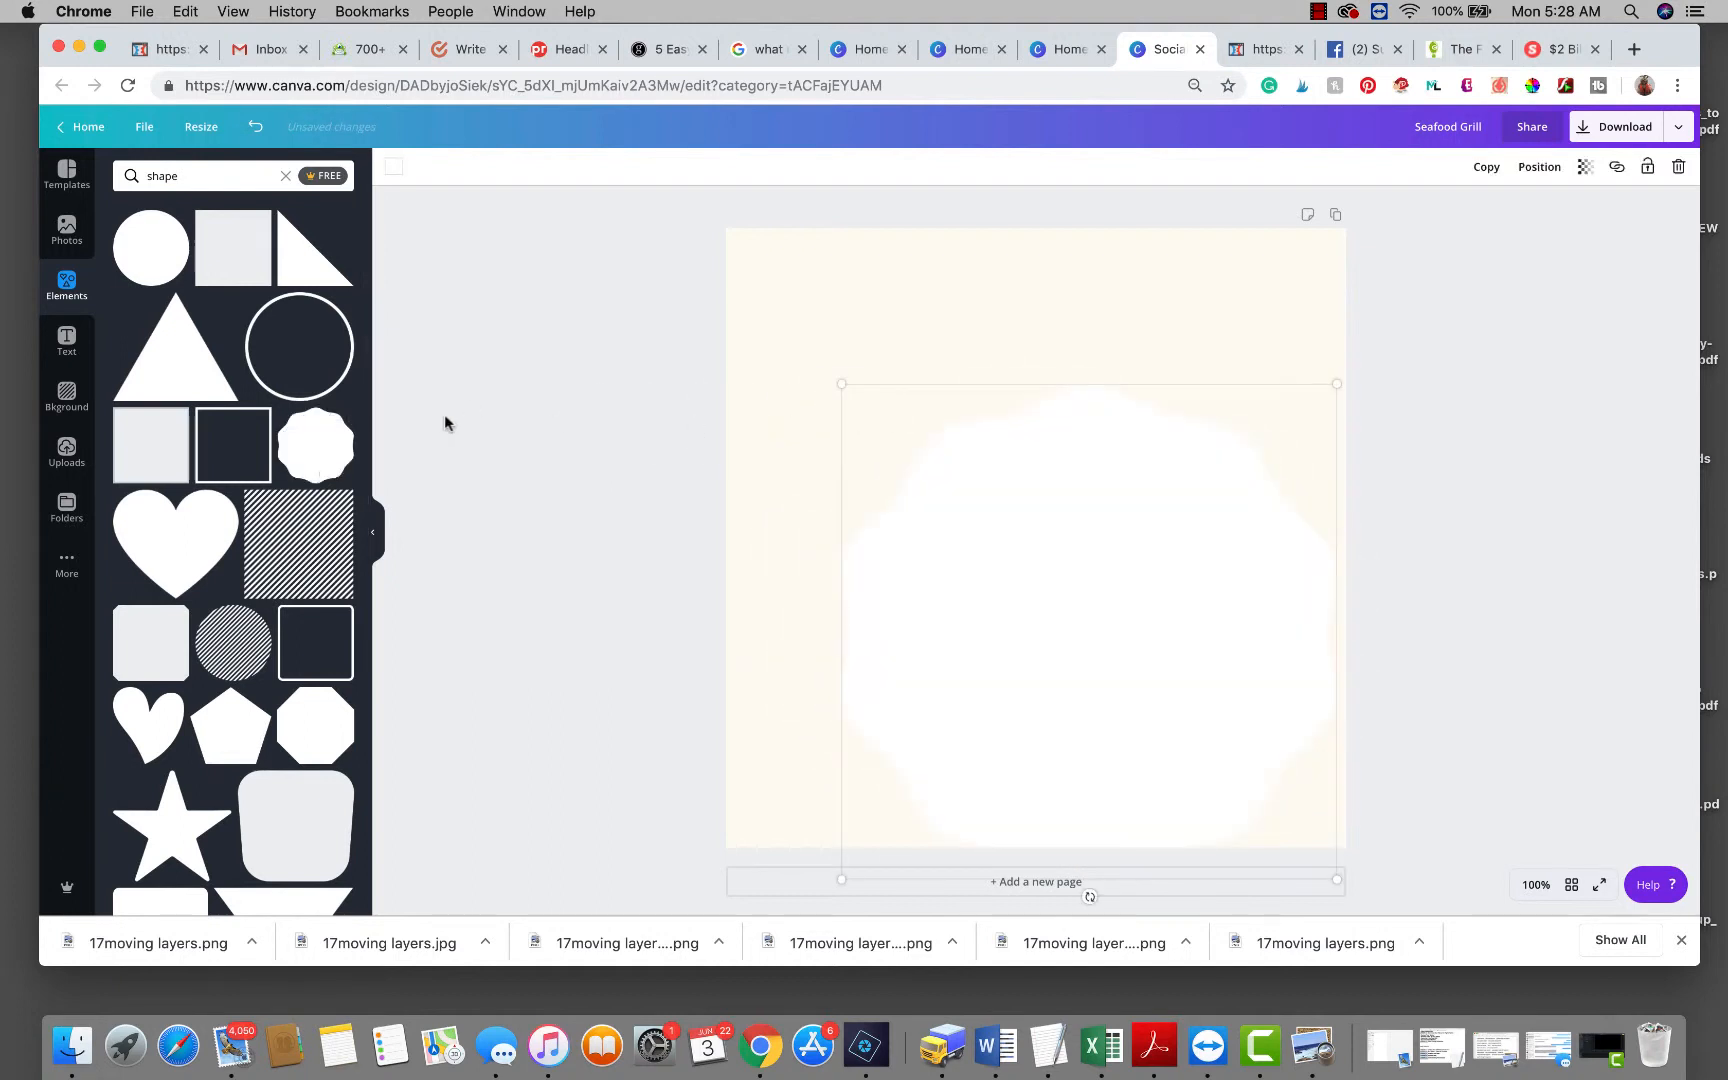
pyautogui.moveTo(971, 583); pyautogui.dragTo(914, 490)
pyautogui.click(754, 263)
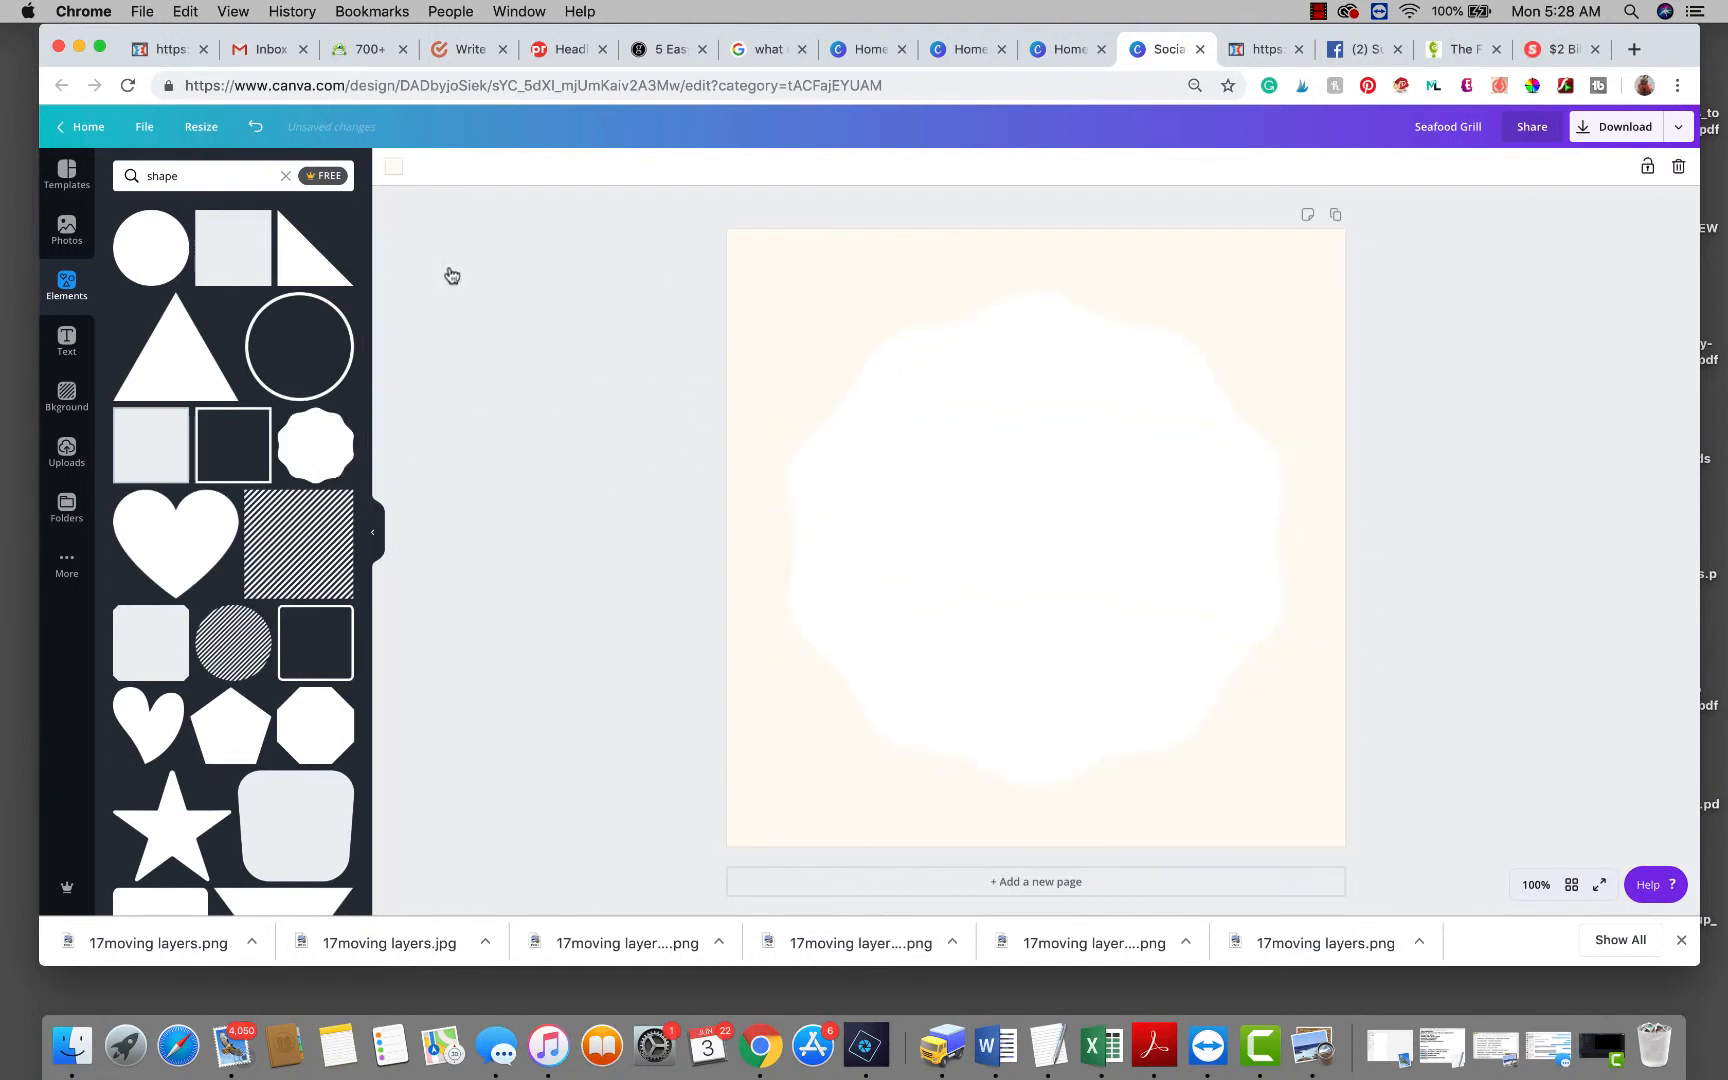
pyautogui.click(396, 170)
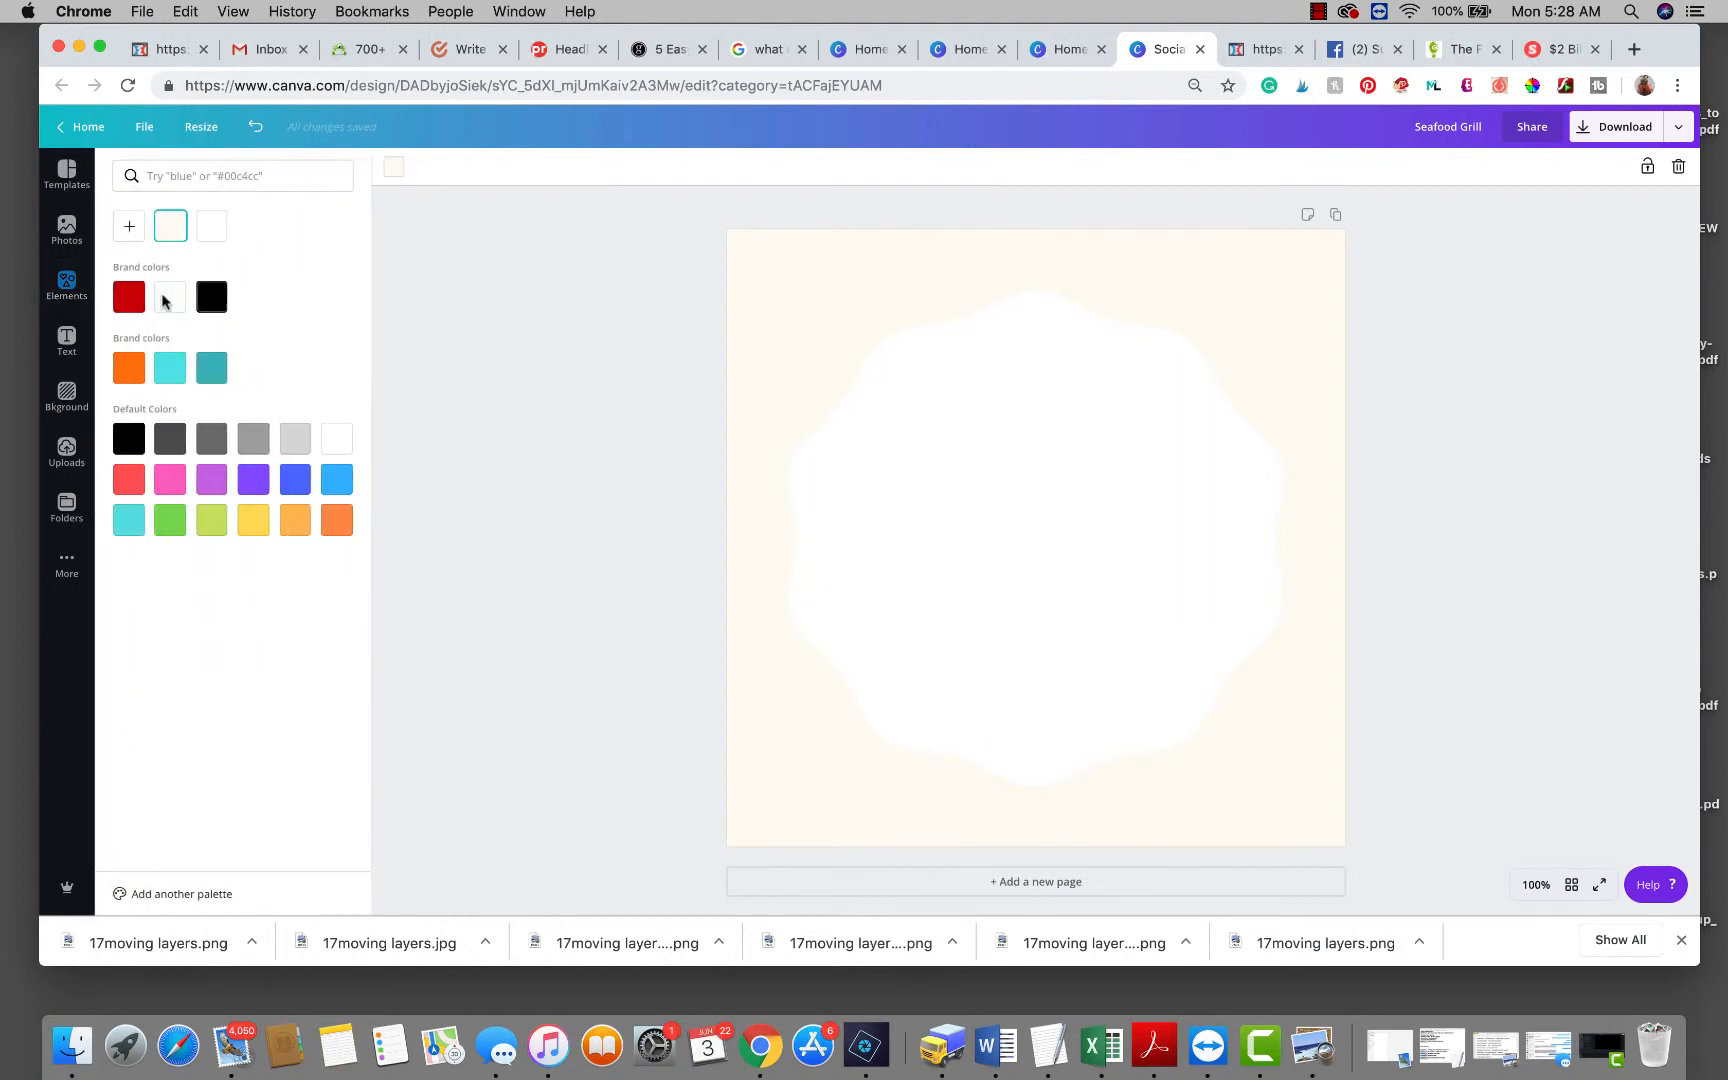
pyautogui.click(129, 299)
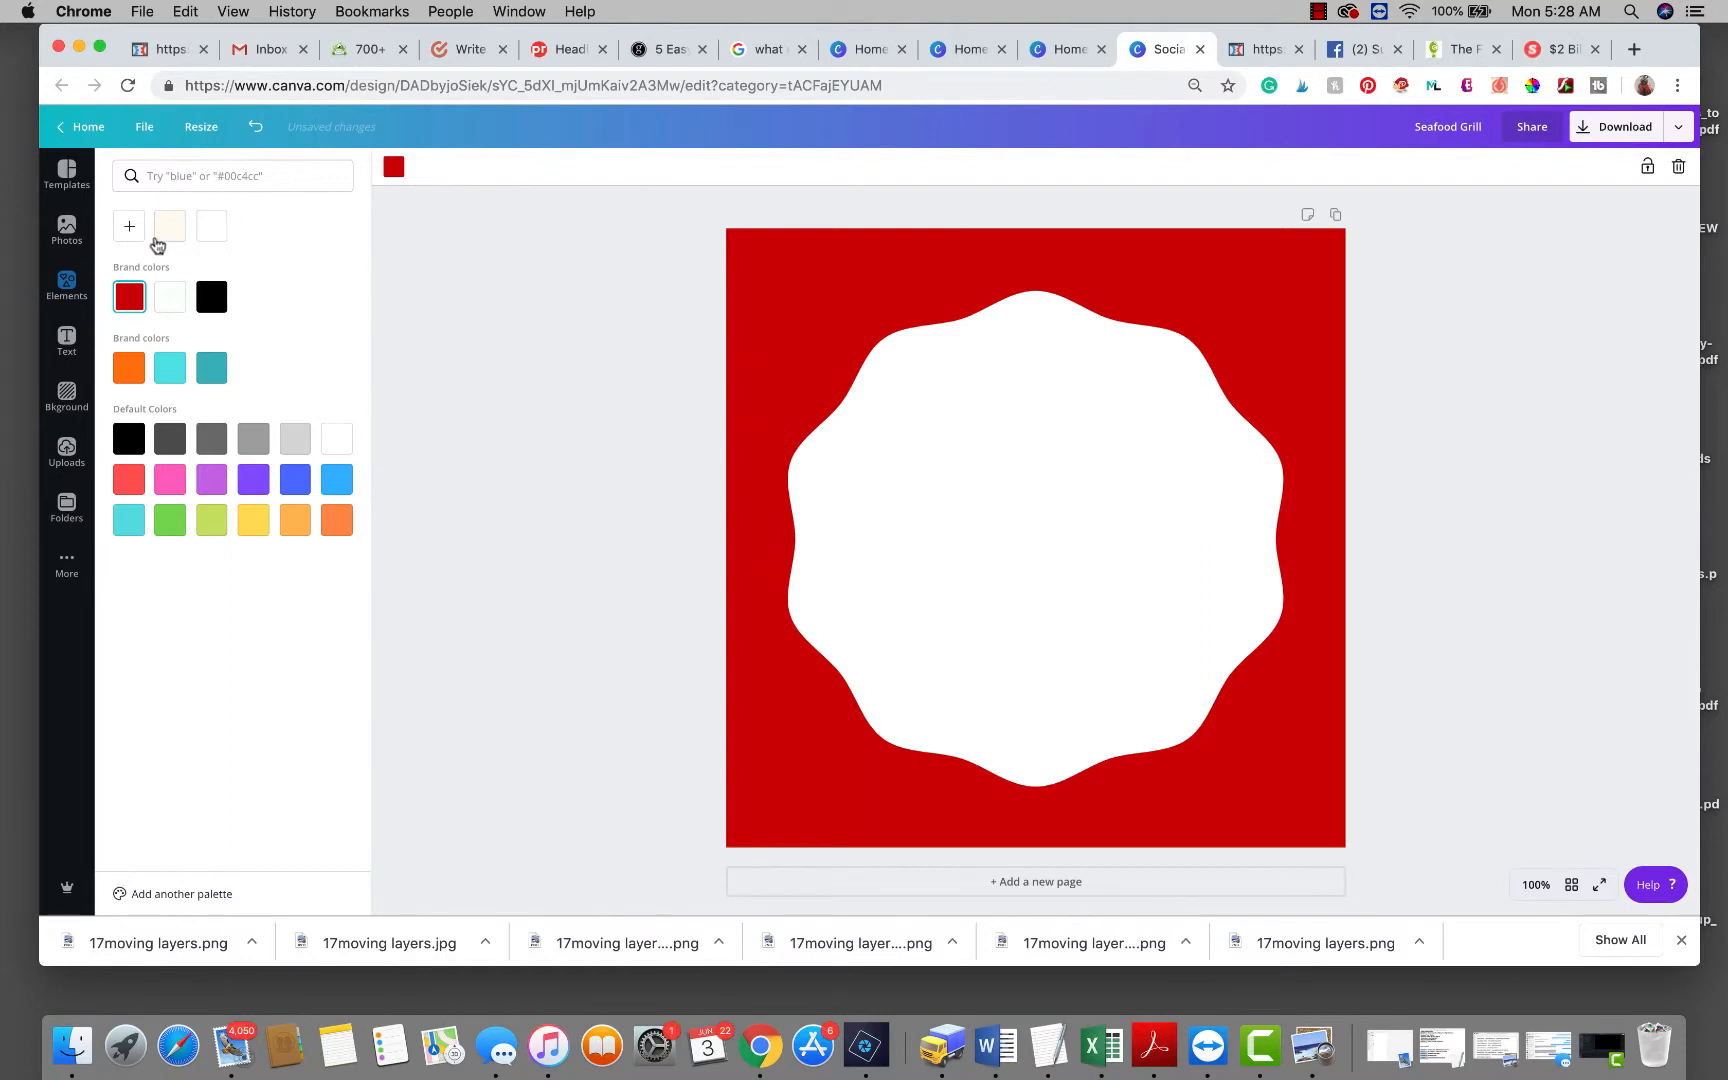
pyautogui.click(211, 226)
# Recolour the scalloped shape with the red brand swatch.
pyautogui.click(934, 535)
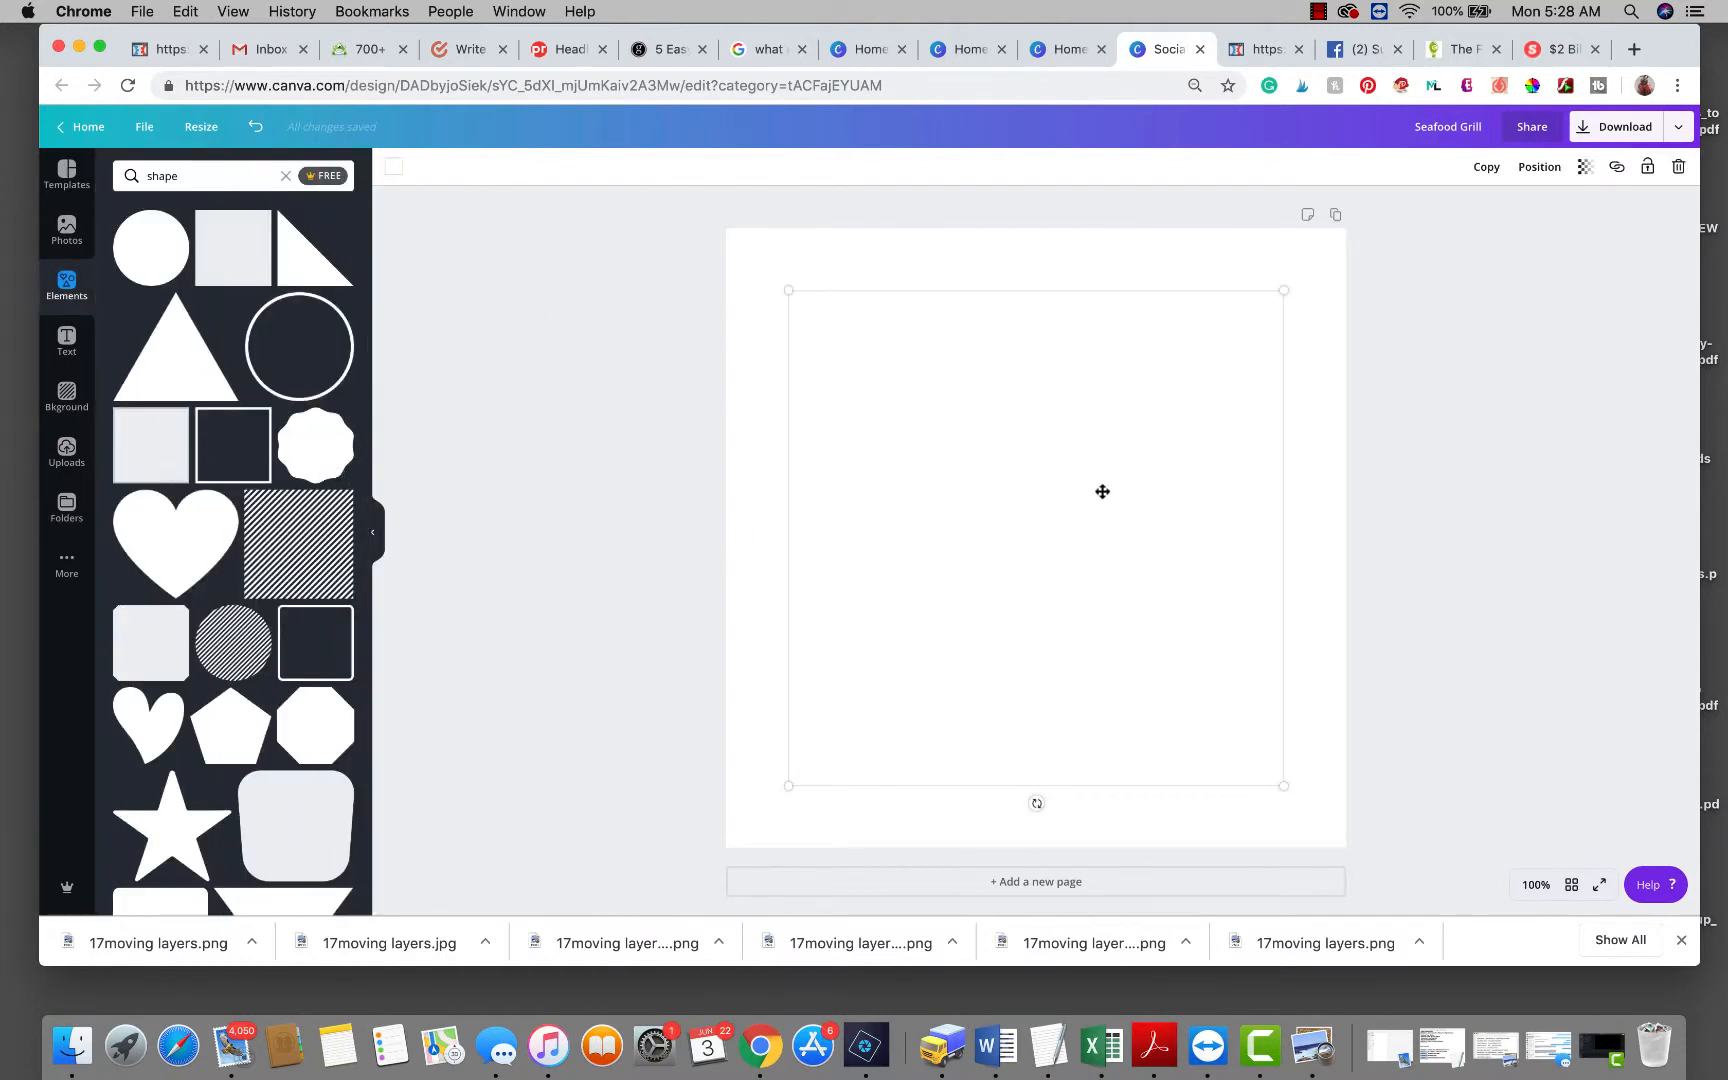
pyautogui.click(322, 450)
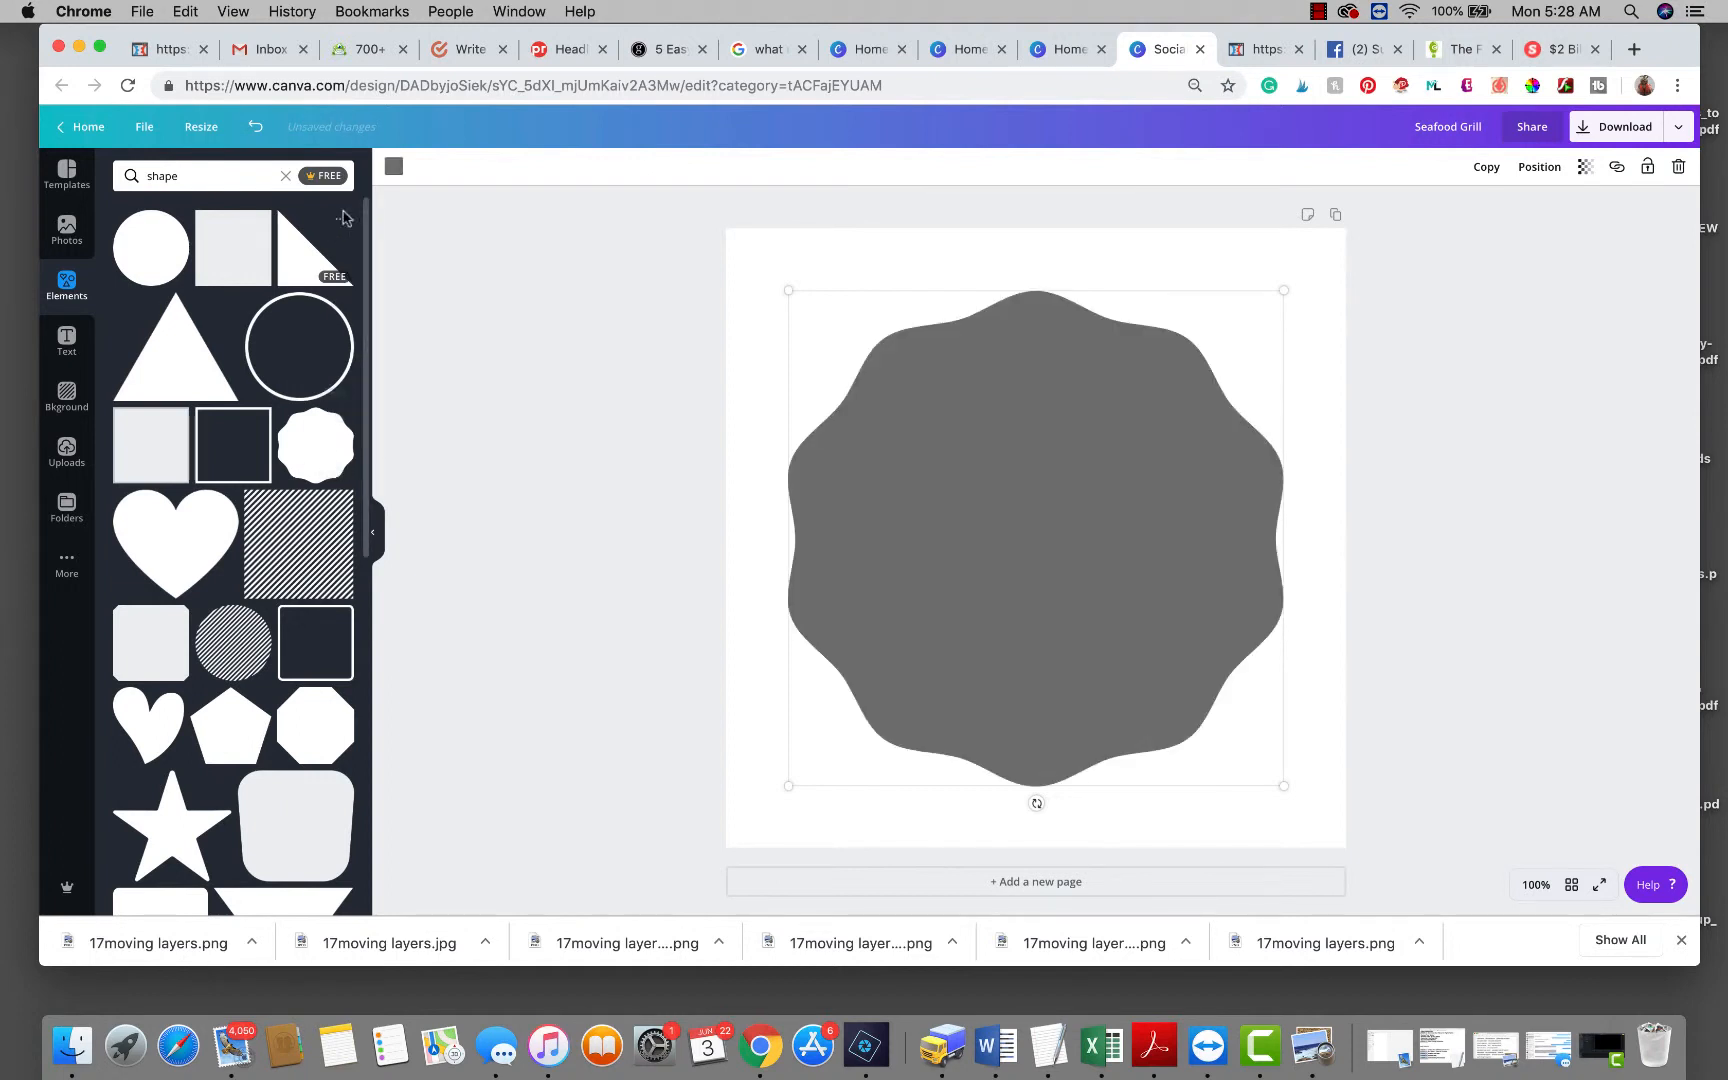
pyautogui.click(391, 170)
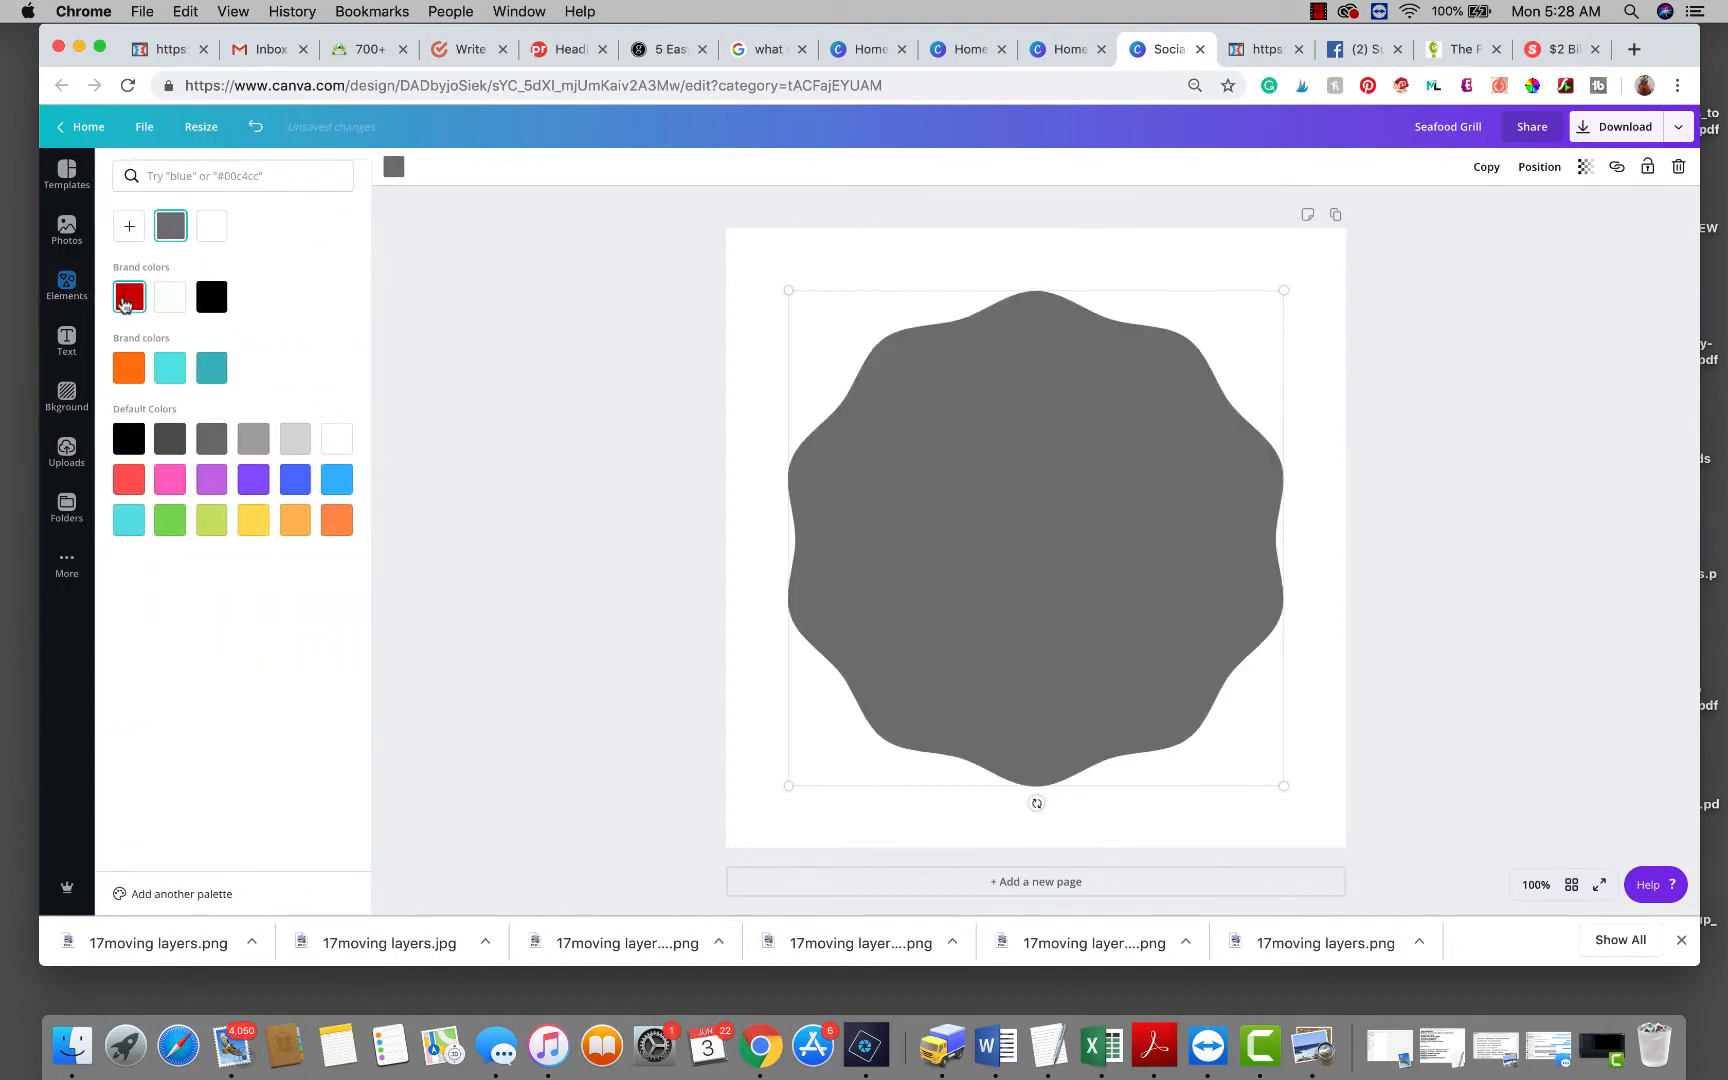
pyautogui.click(125, 302)
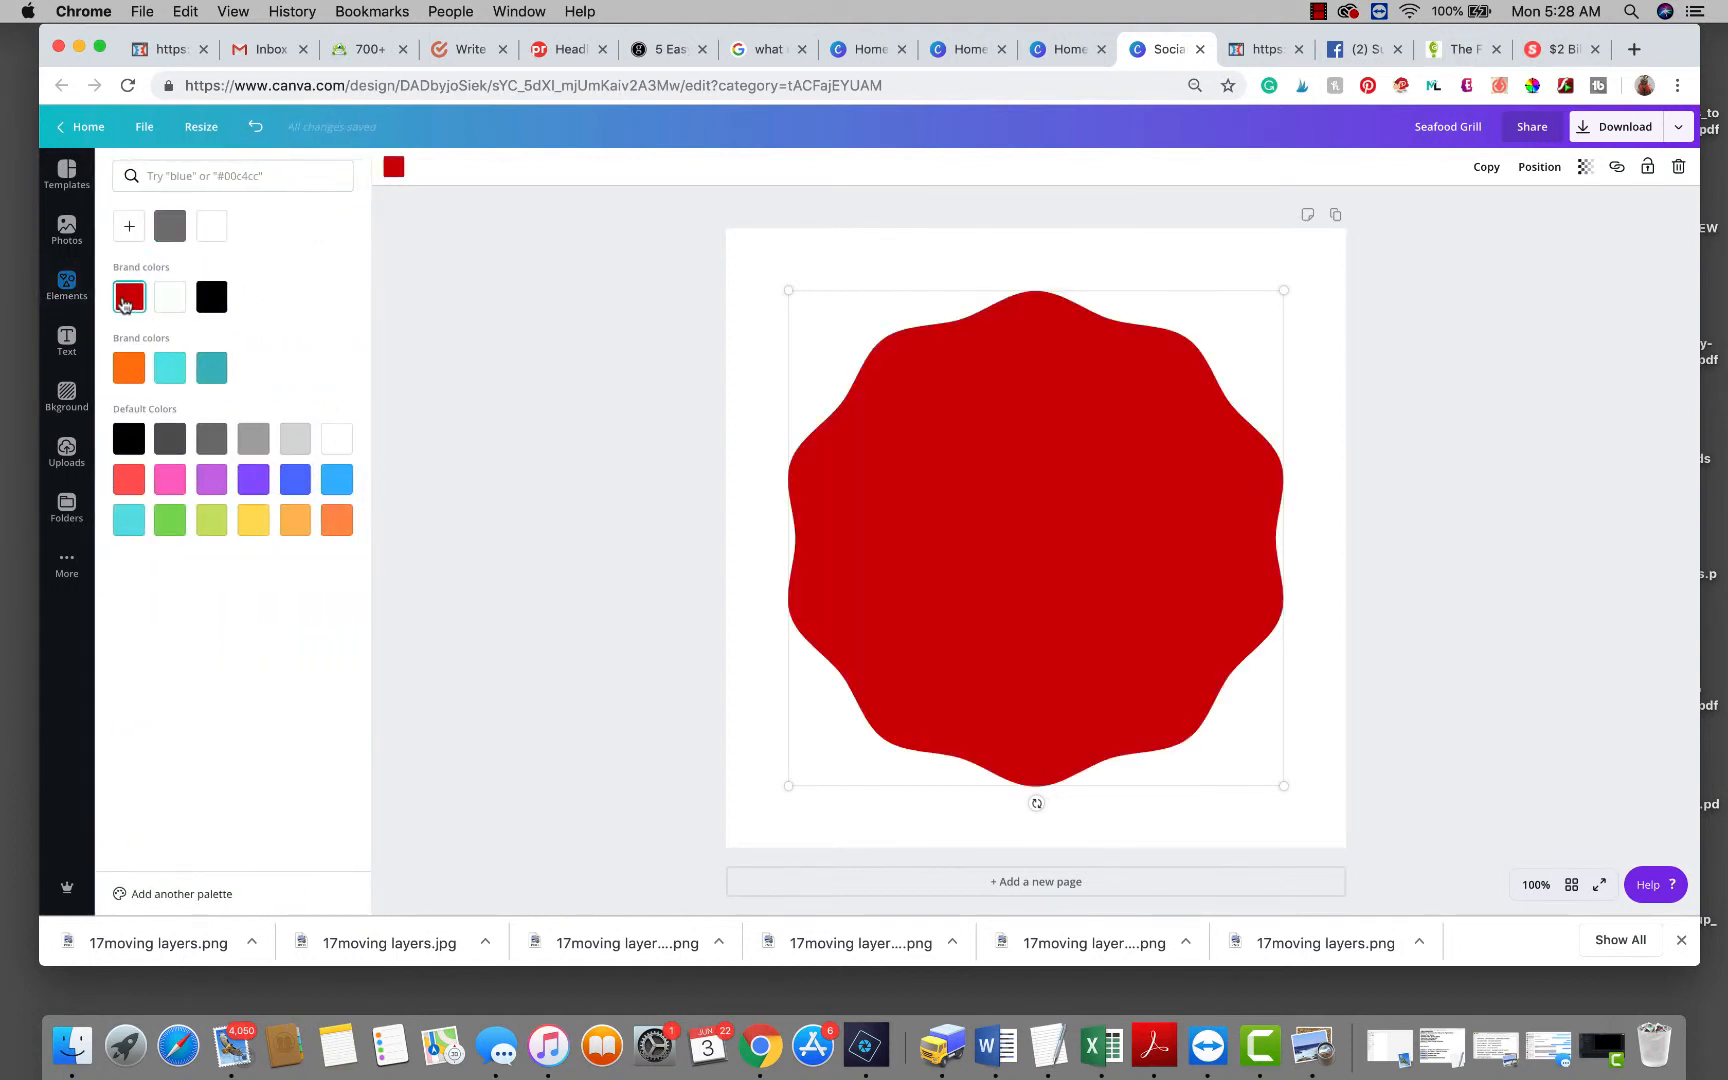
pyautogui.click(1543, 461)
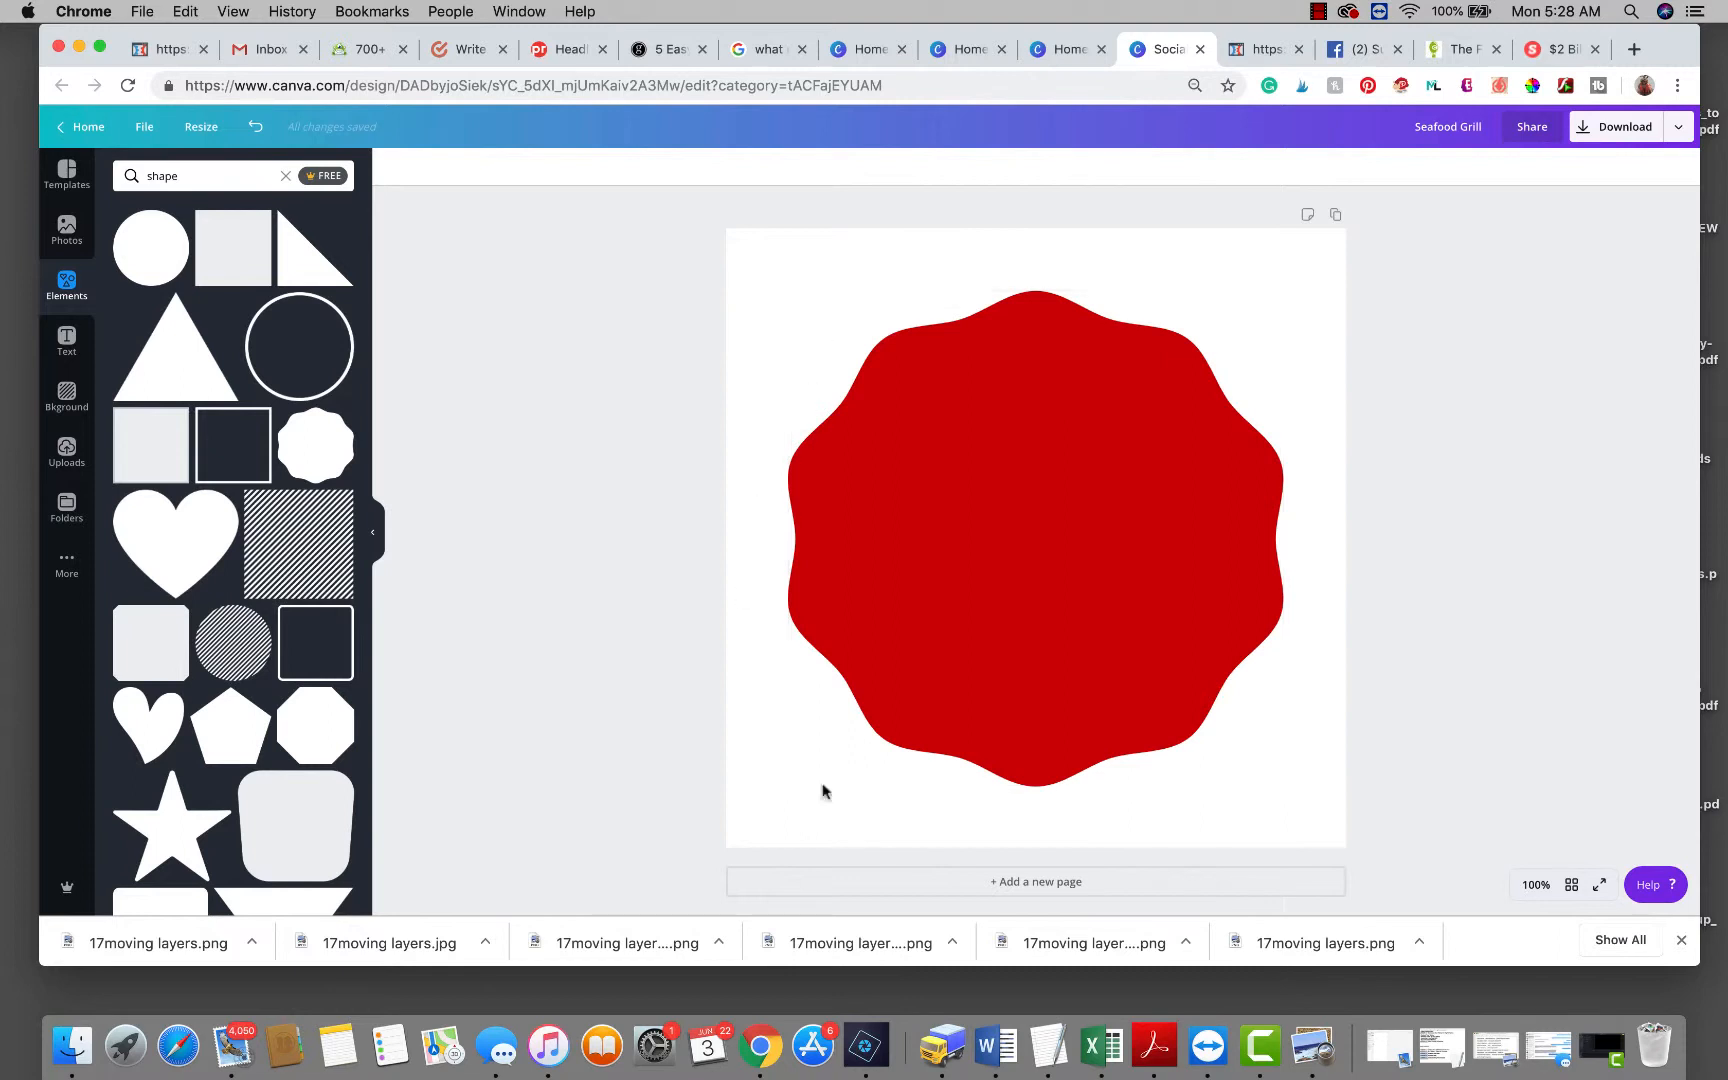
# Add a heading reading TEXT, enlarge it to size 95.2, and colour it white.
pyautogui.click(66, 340)
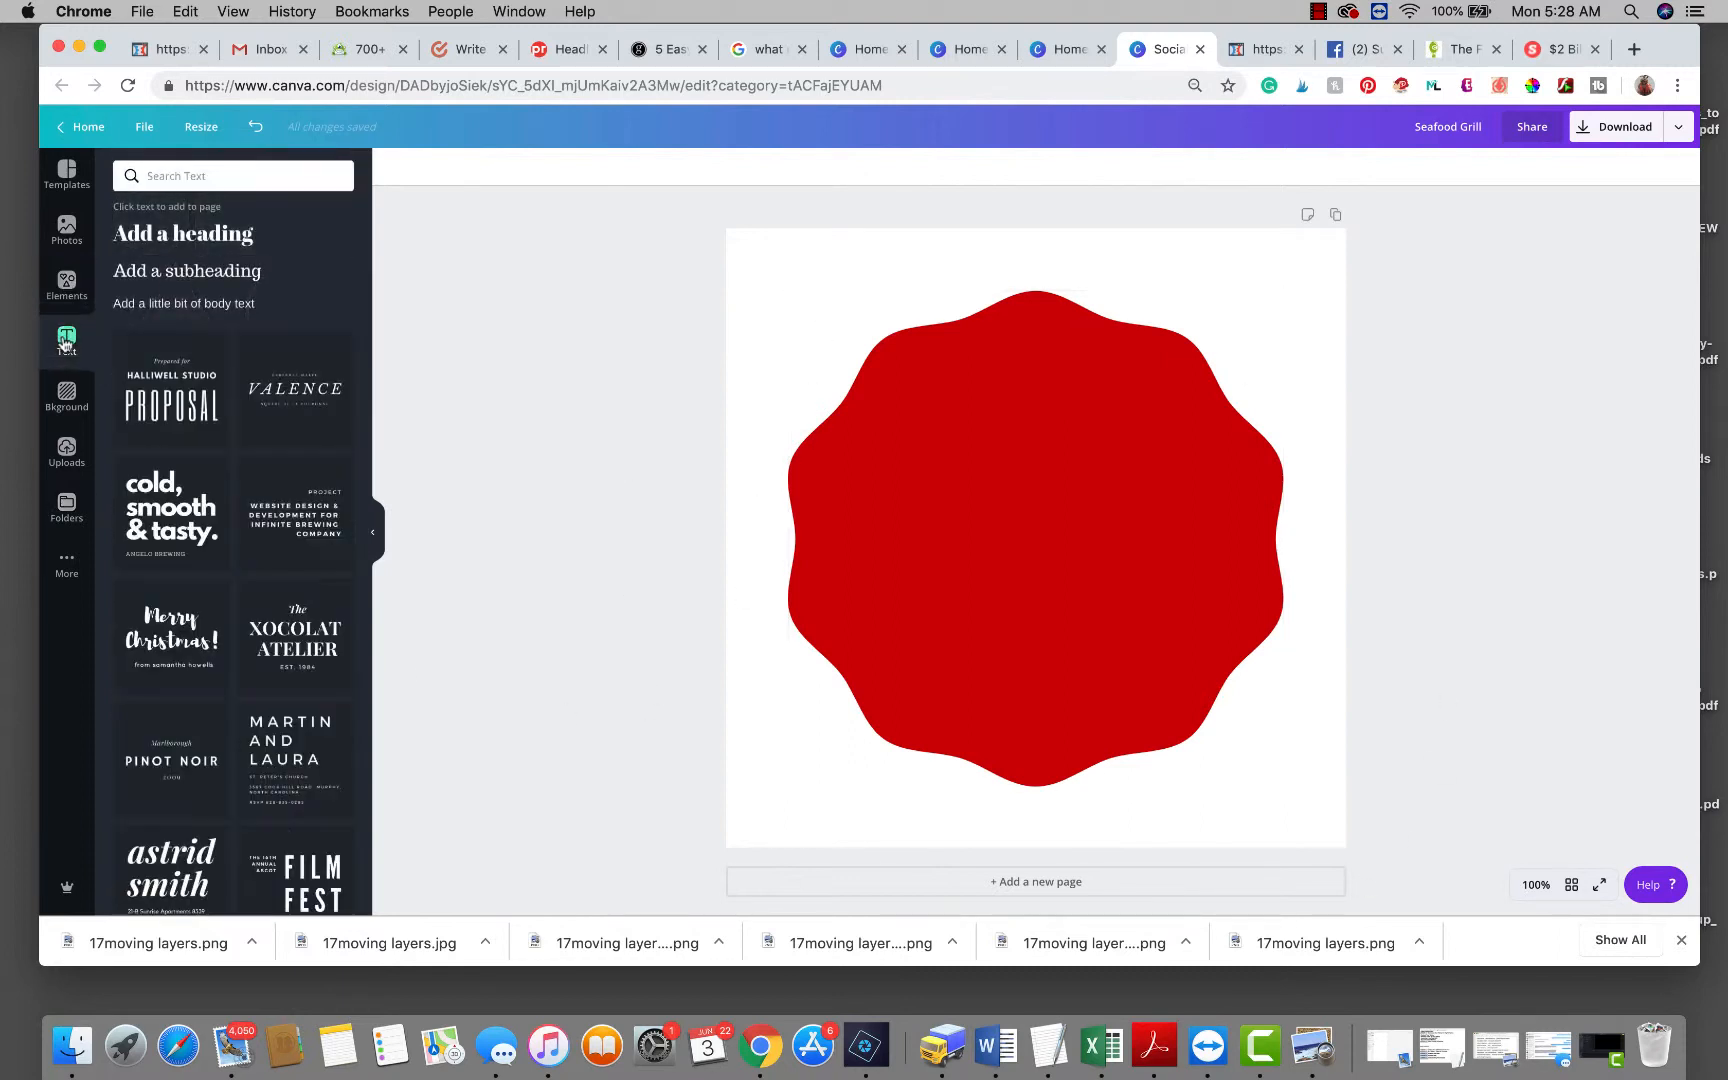
pyautogui.click(203, 236)
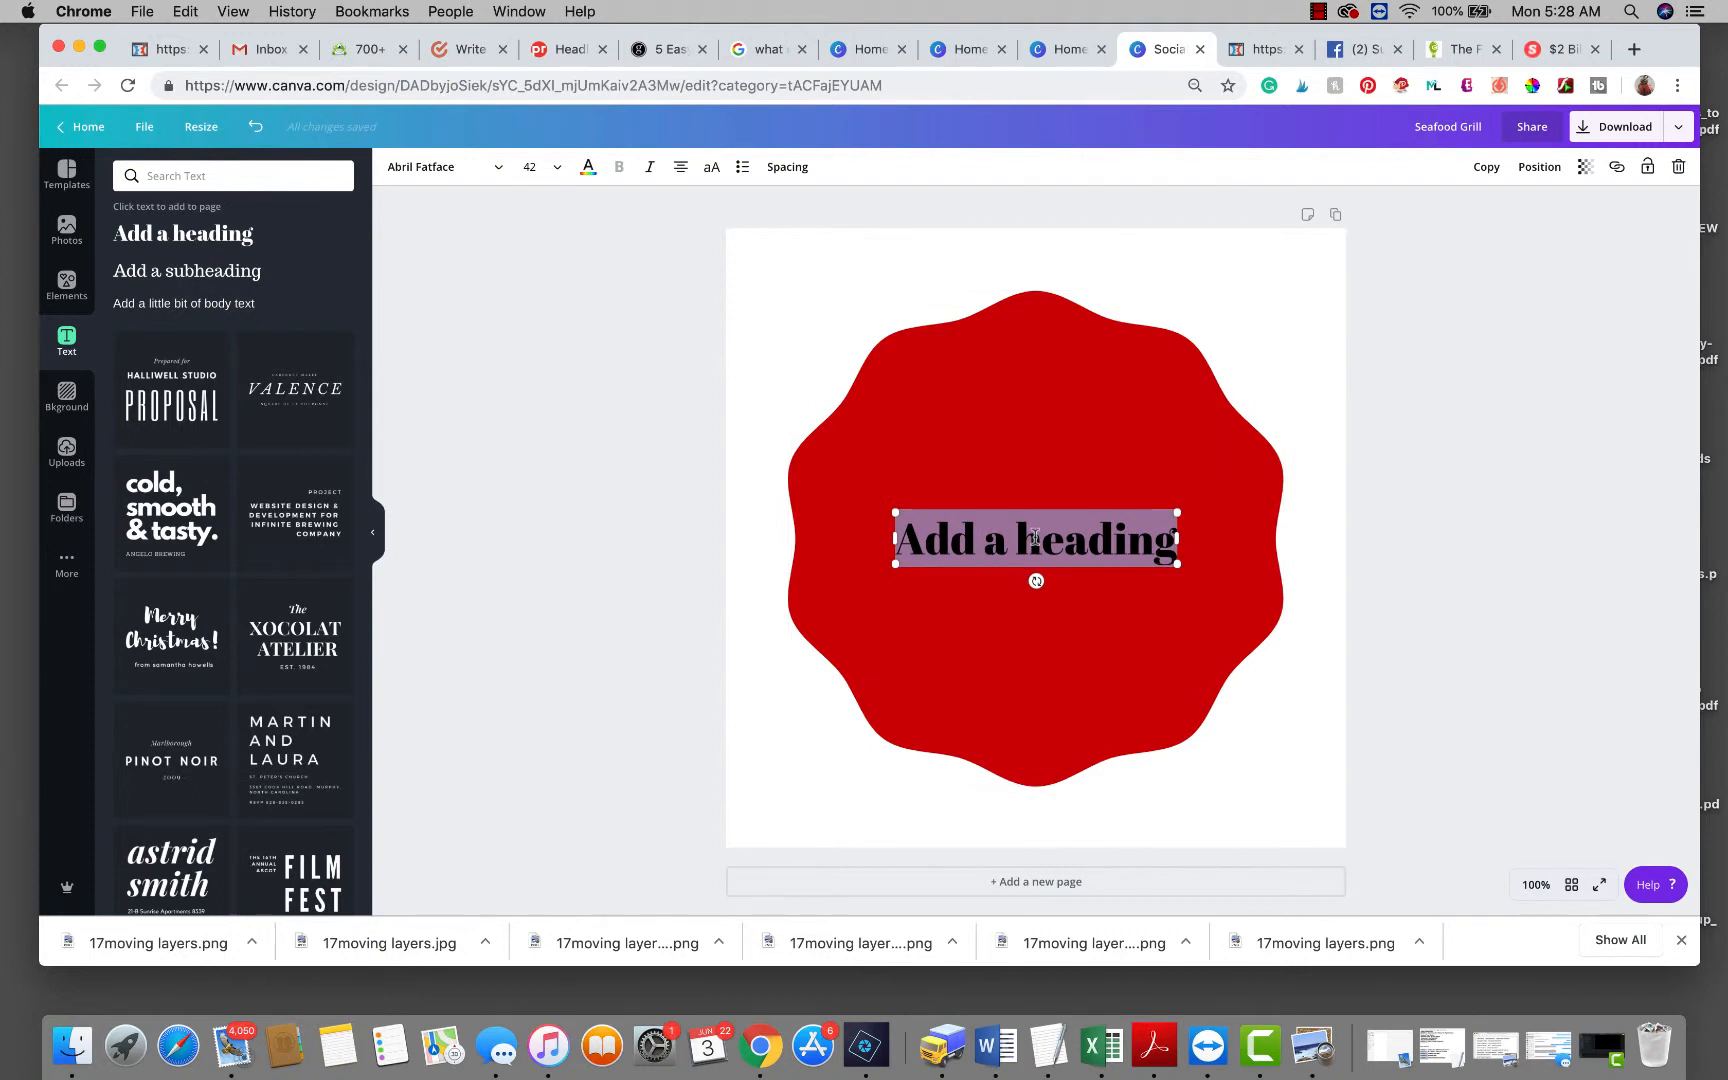
pyautogui.write('TEXT')
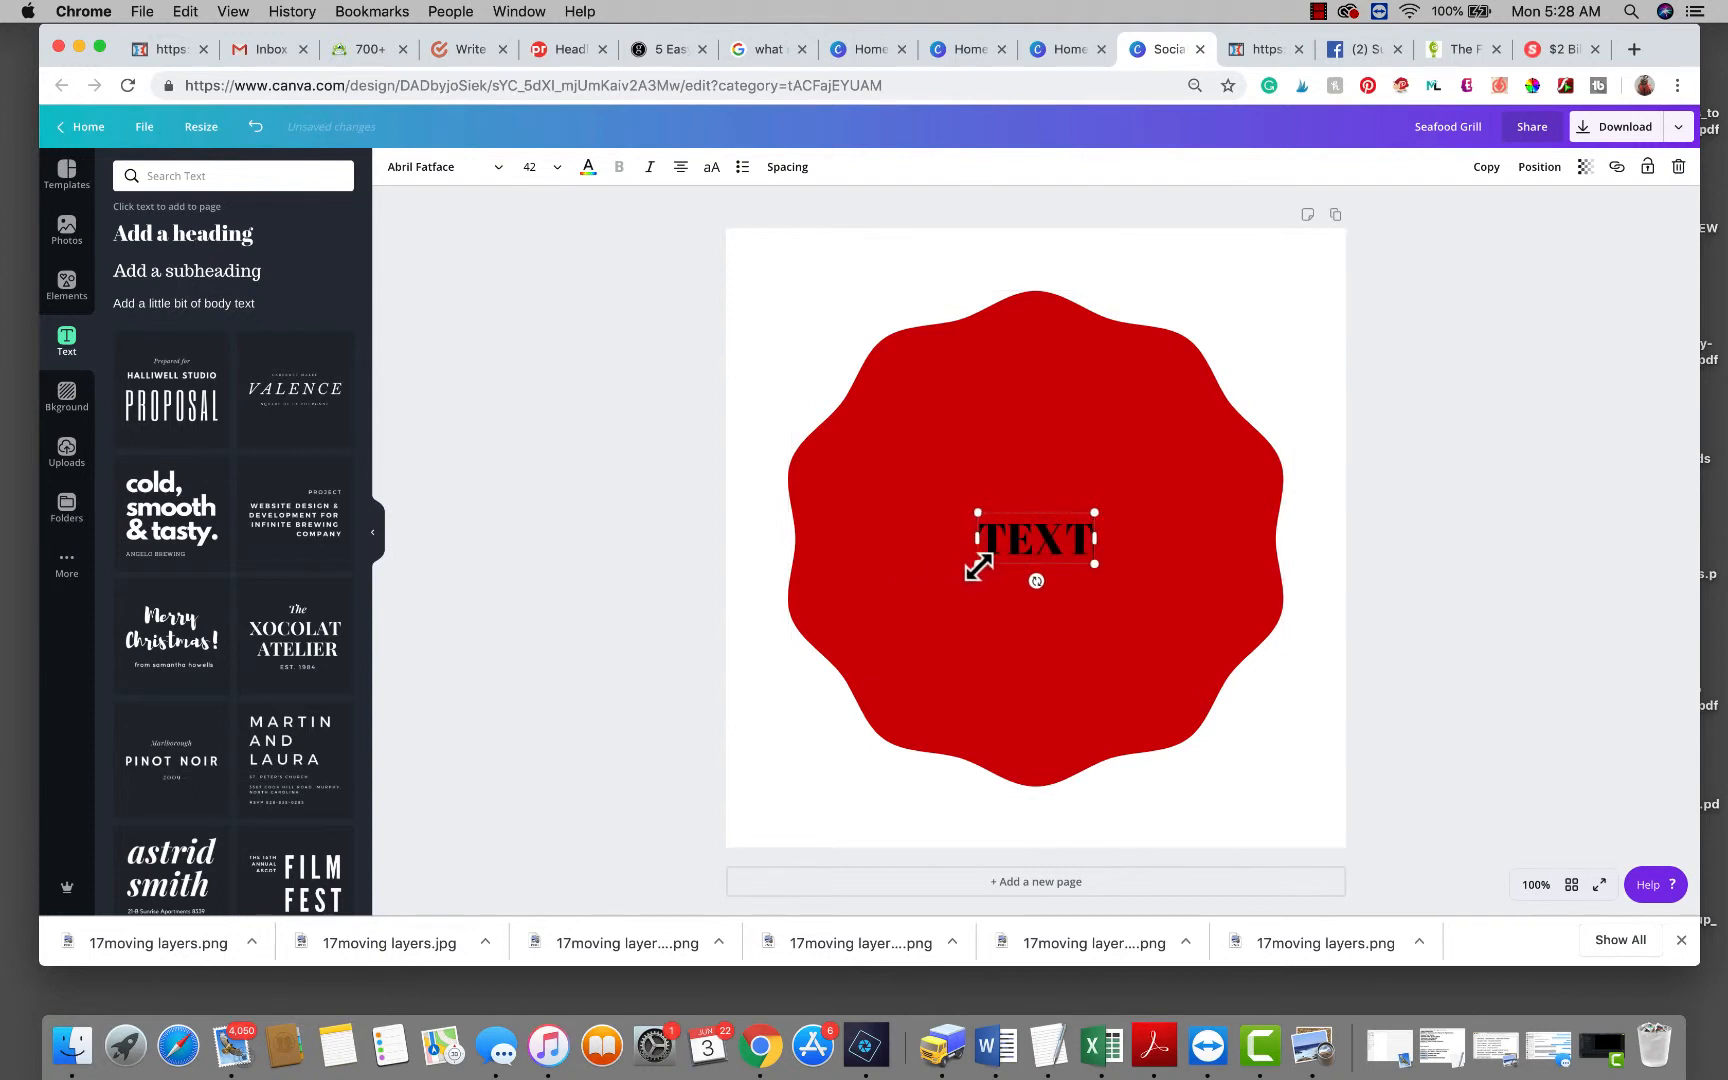
pyautogui.moveTo(976, 565); pyautogui.dragTo(915, 632)
pyautogui.moveTo(1097, 512); pyautogui.dragTo(1168, 480)
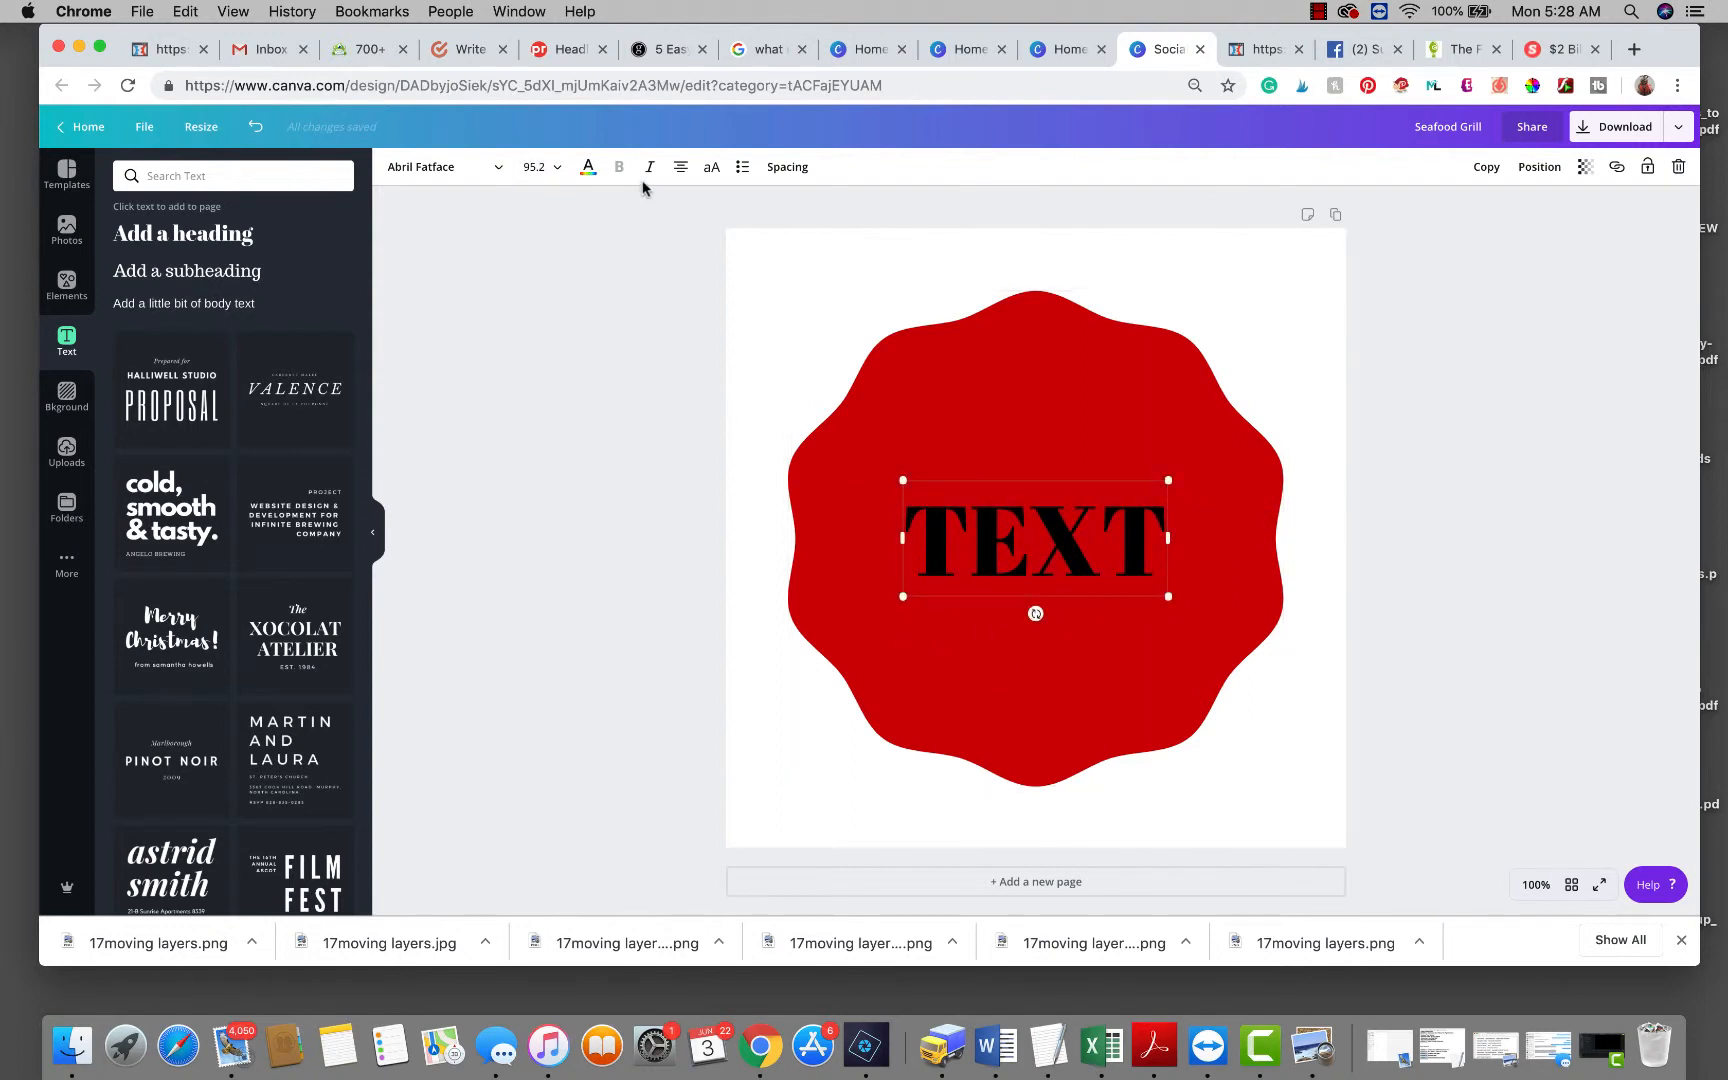
pyautogui.click(588, 170)
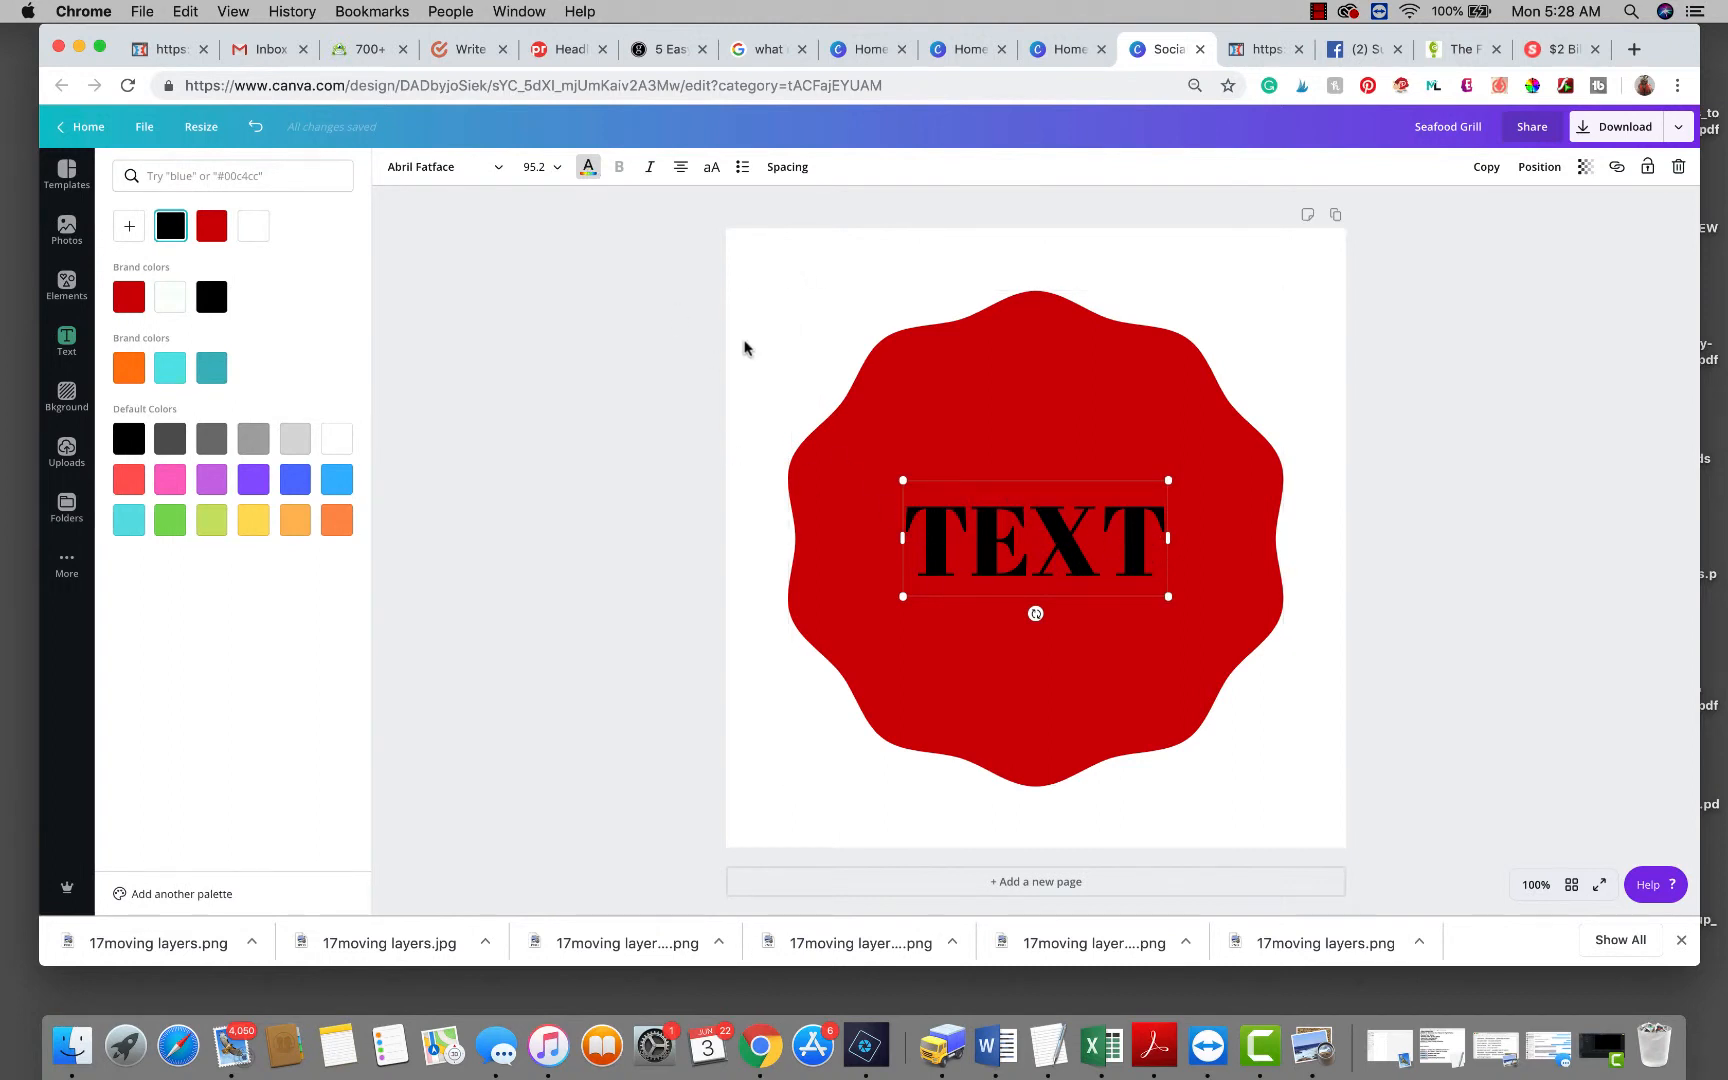
pyautogui.click(170, 296)
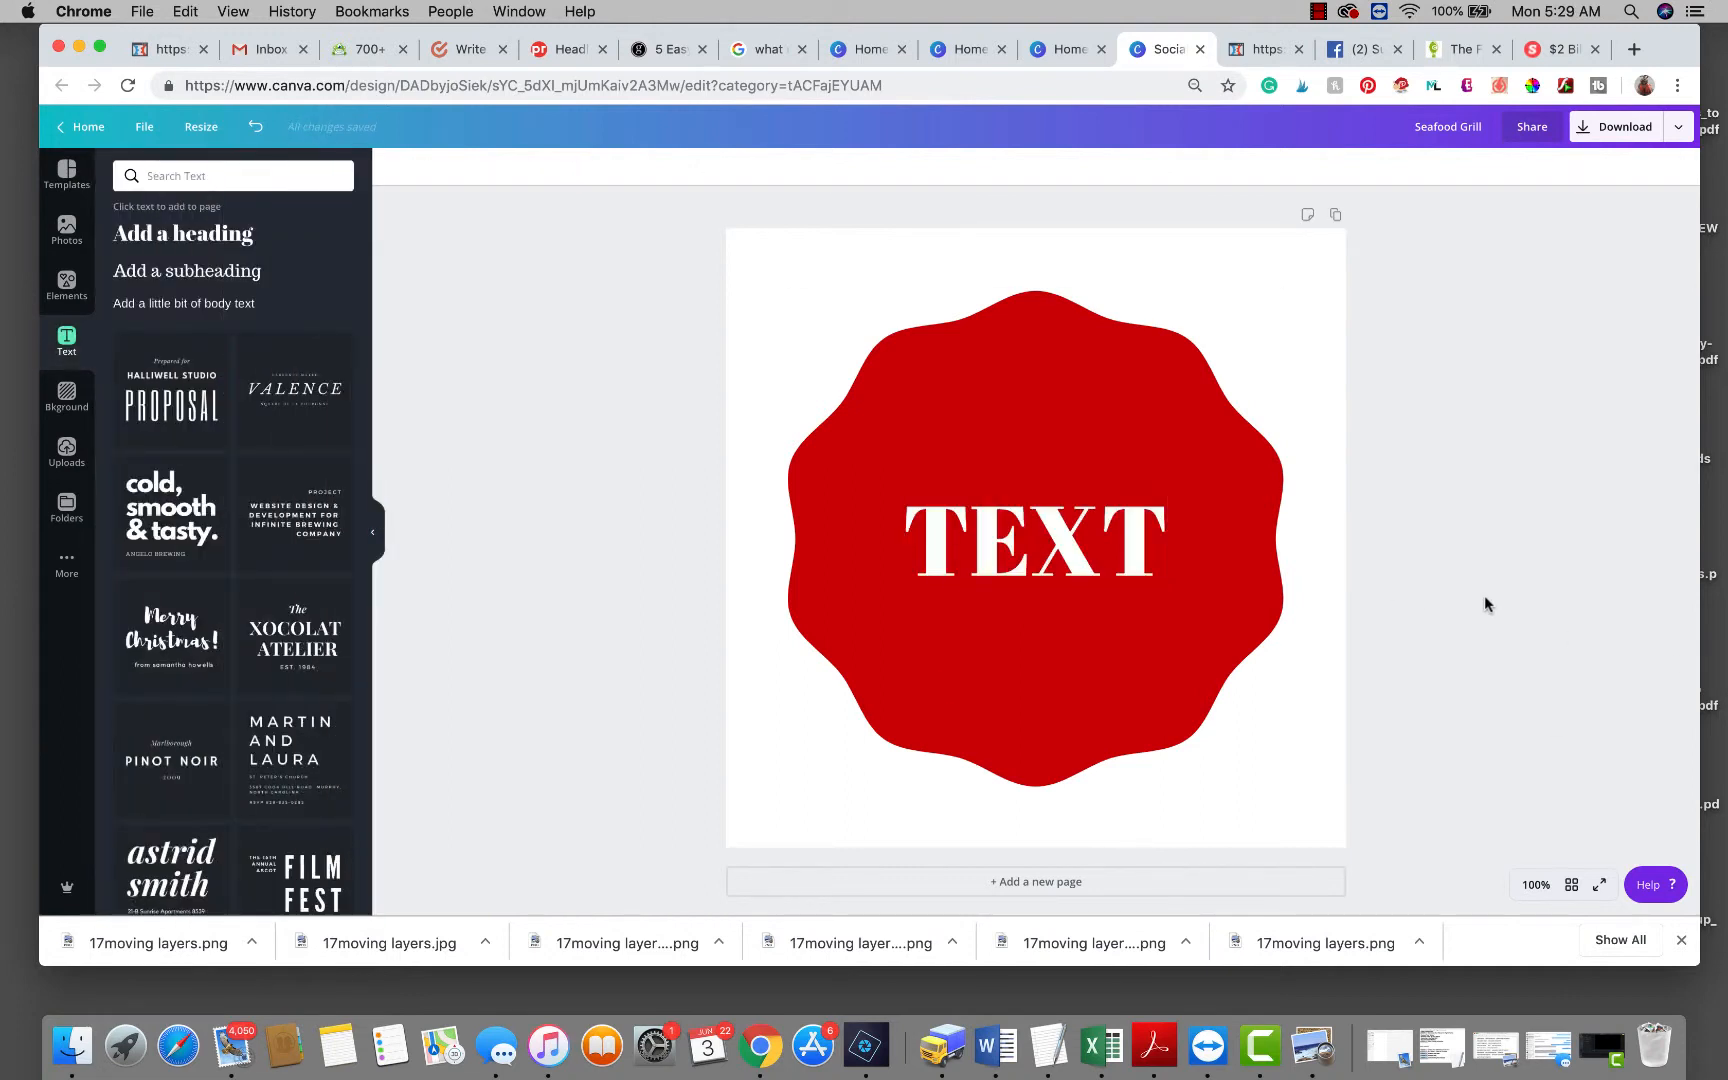
# Make both the page background and the TEXT heading black.
pyautogui.click(743, 252)
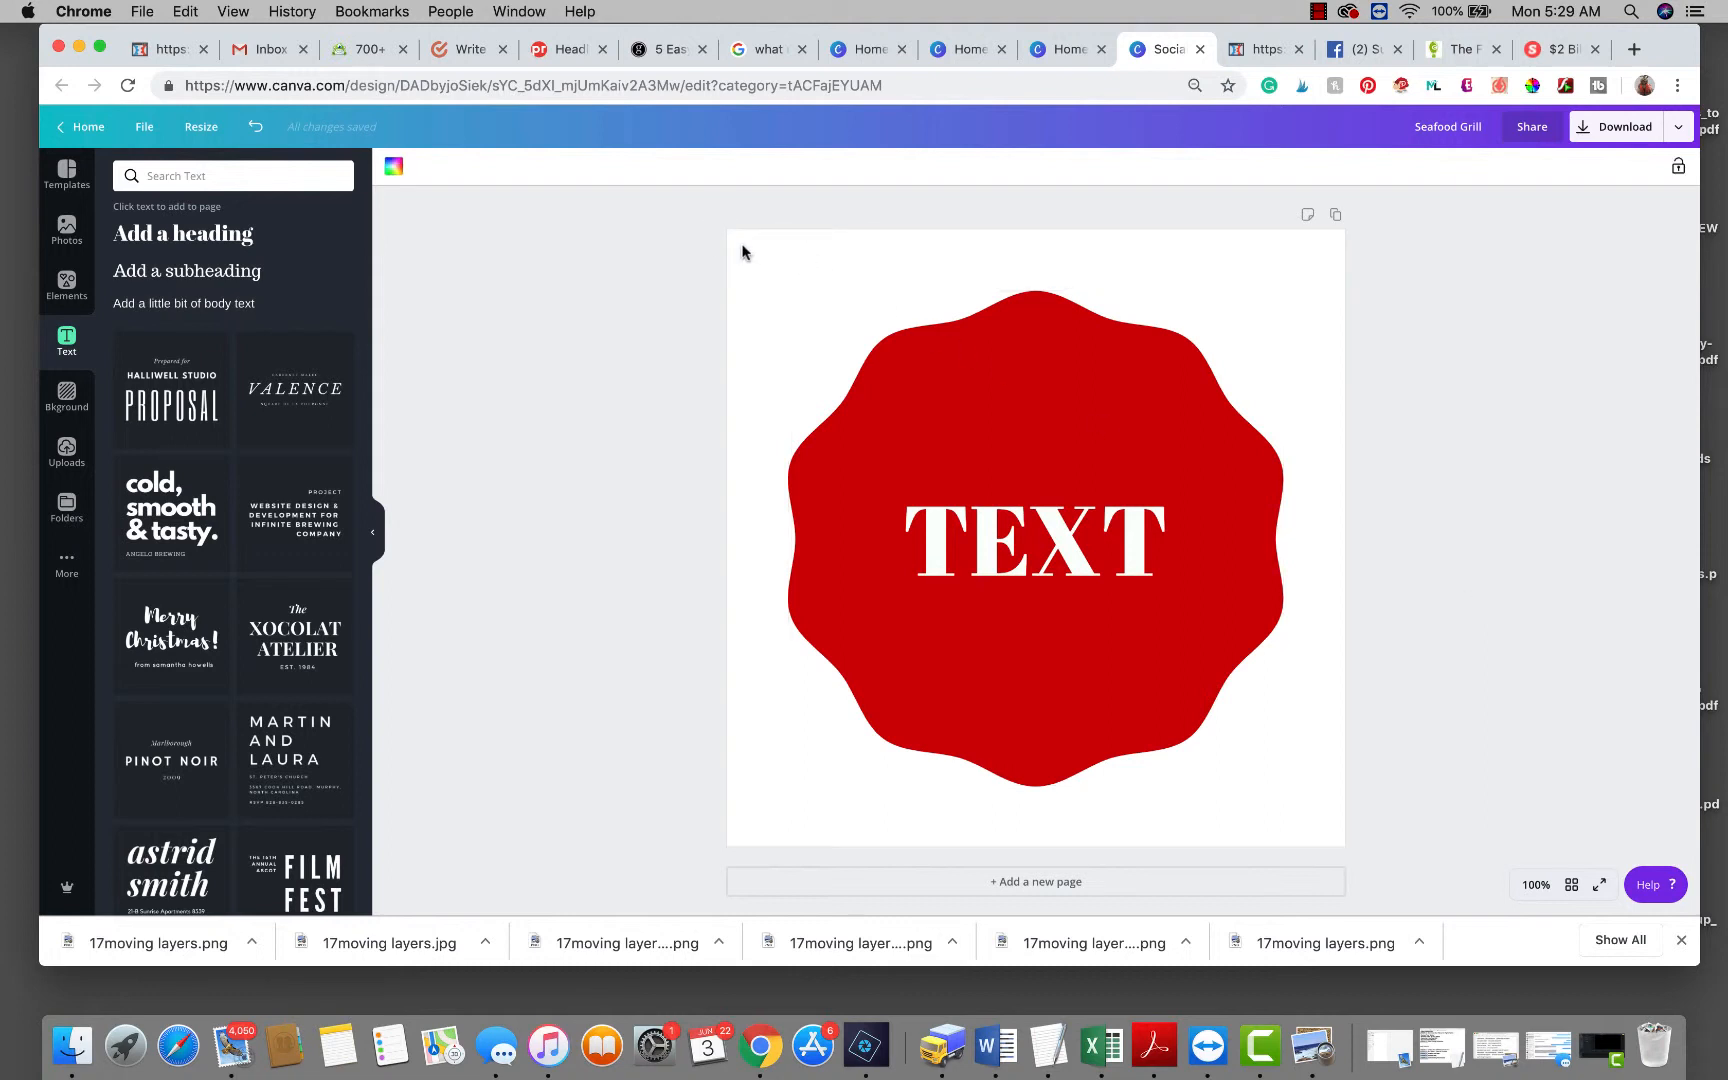
pyautogui.click(65, 400)
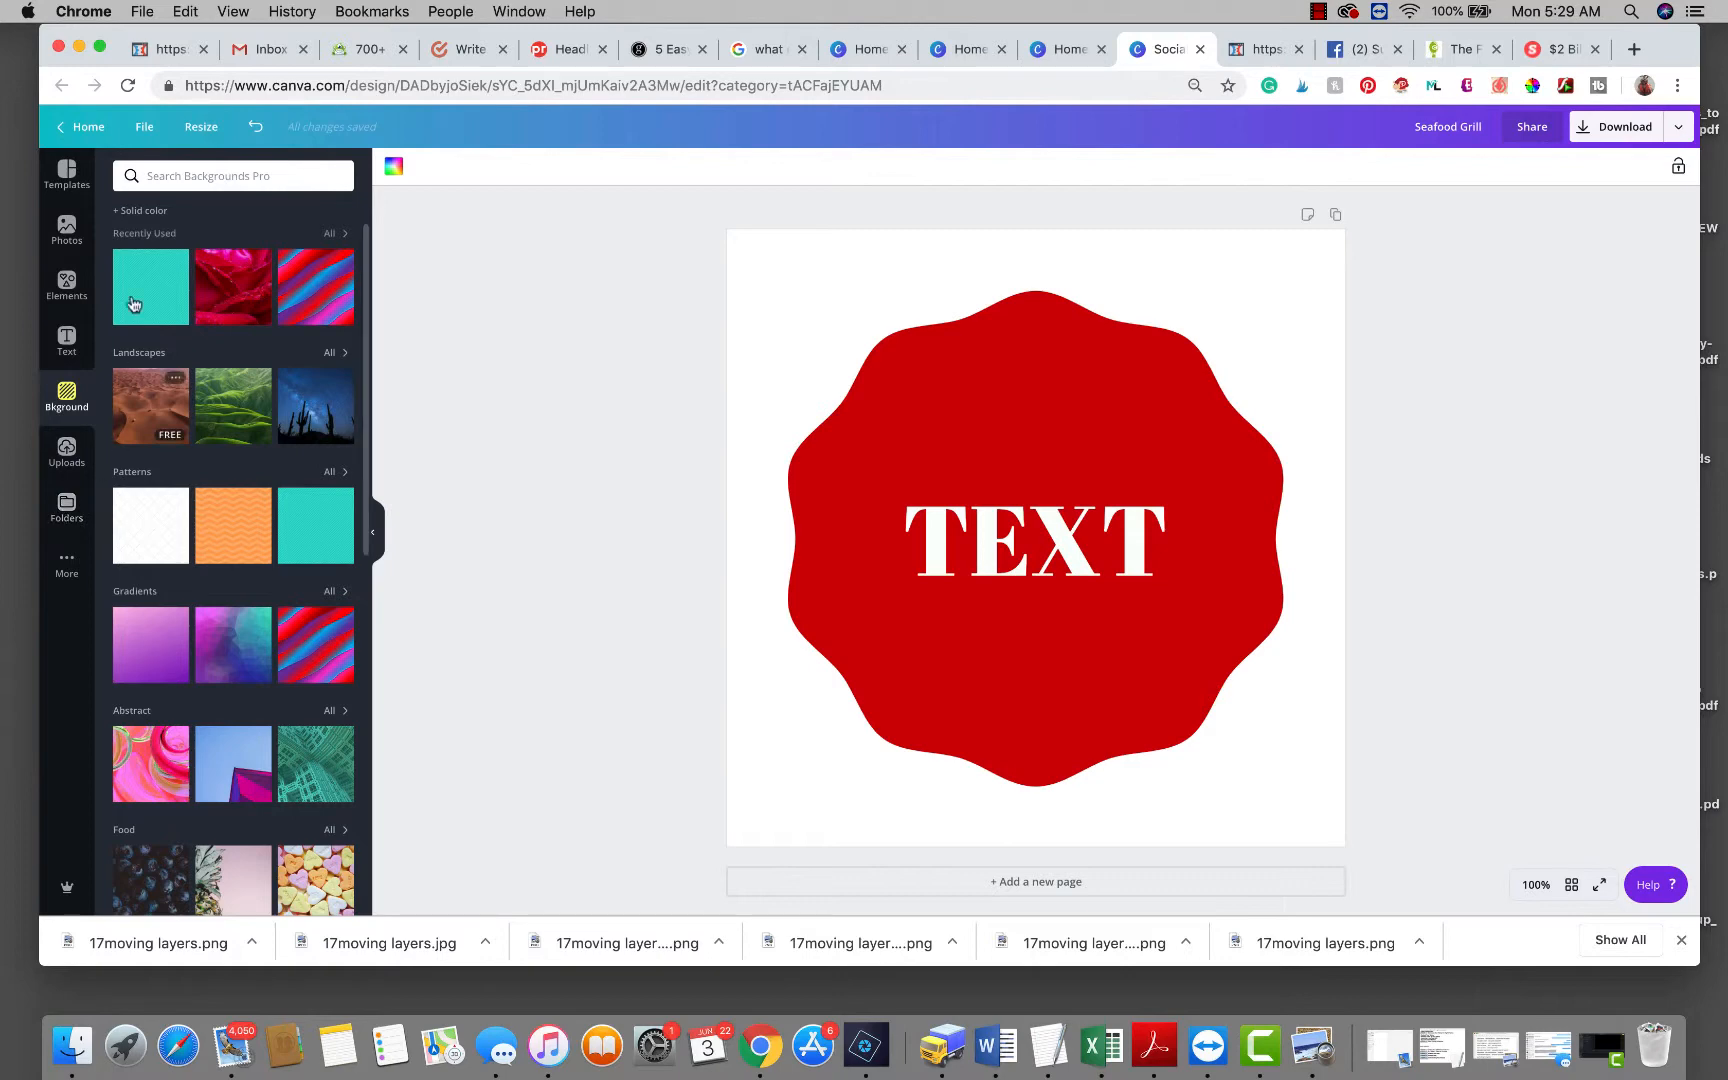
pyautogui.click(127, 211)
pyautogui.click(160, 335)
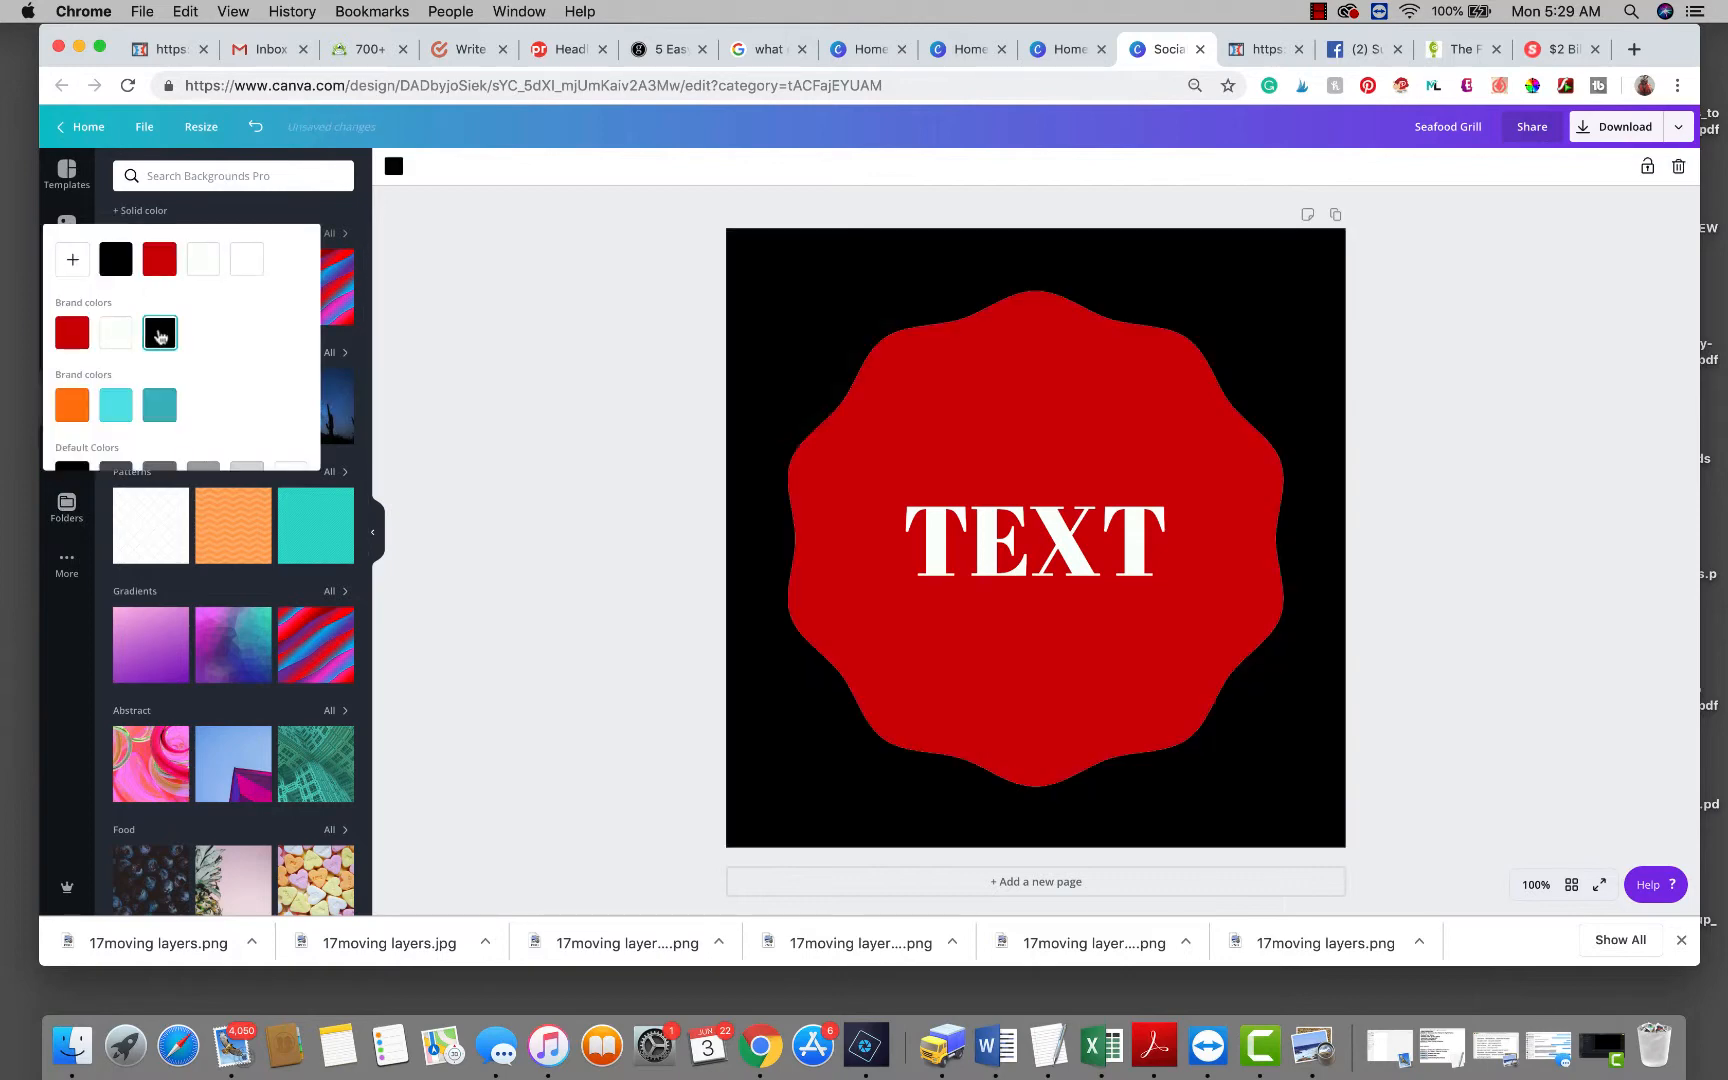
pyautogui.click(1064, 543)
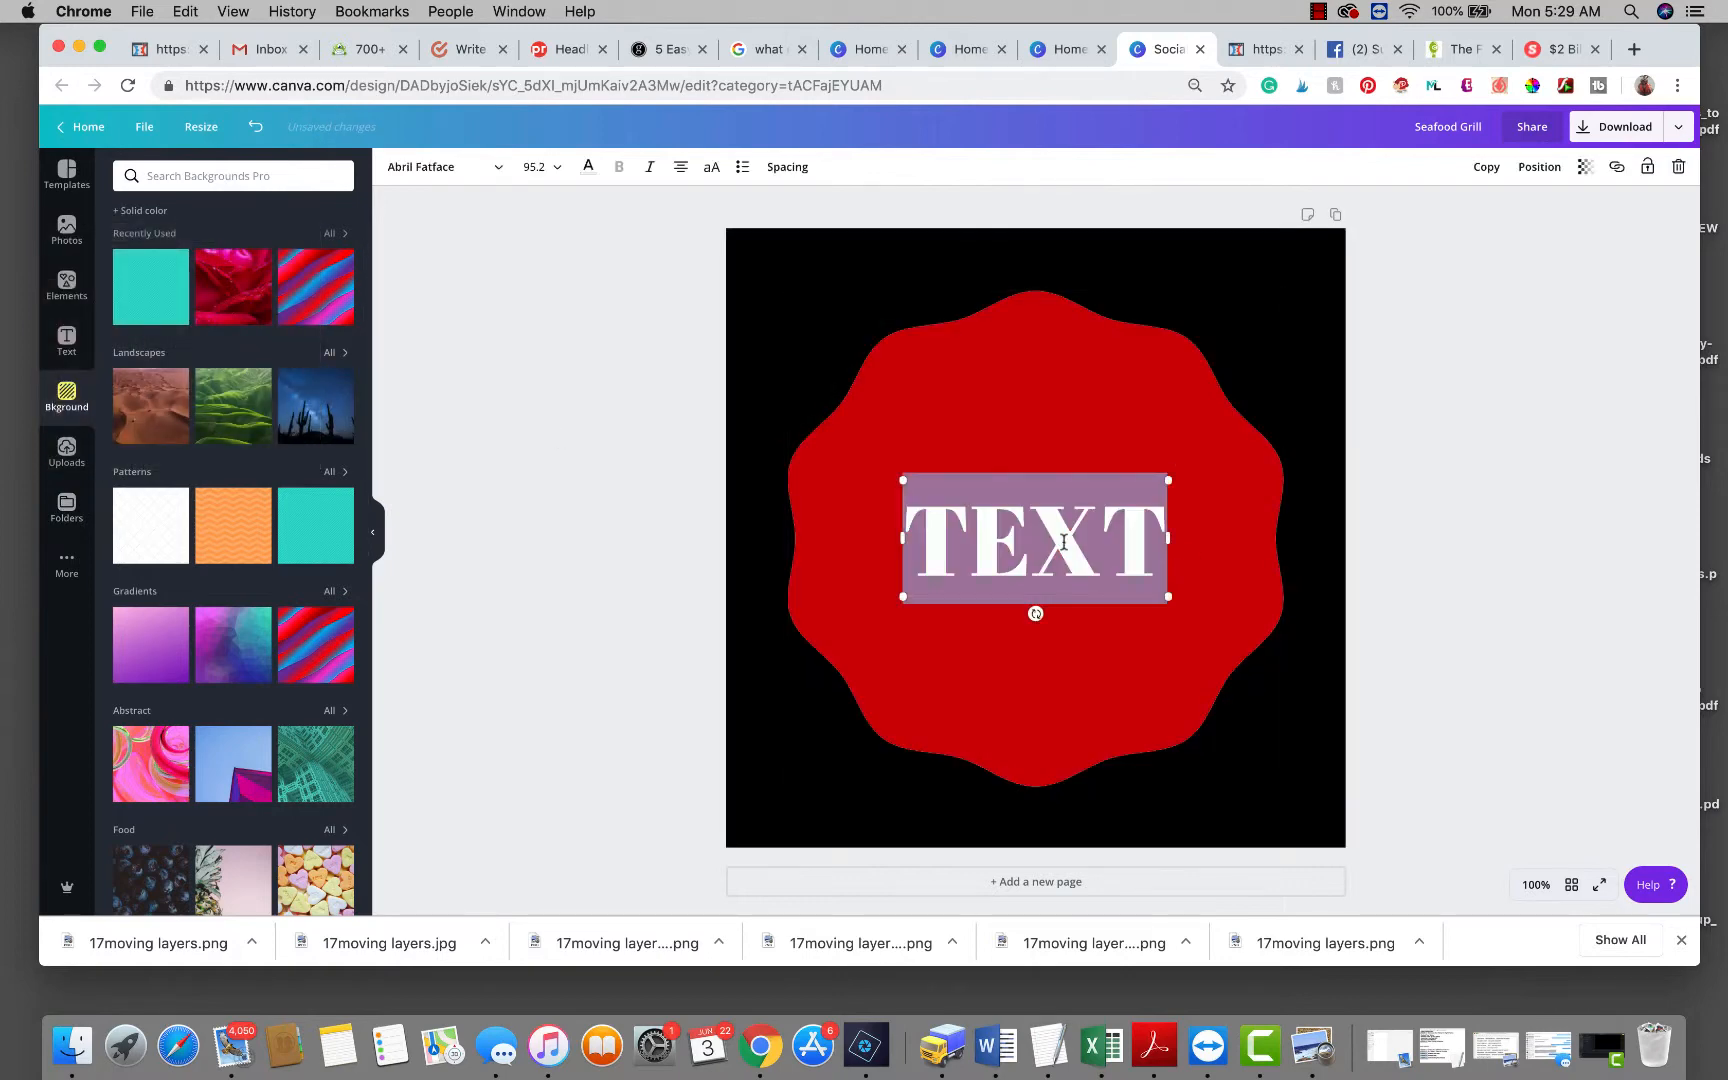
pyautogui.click(590, 172)
pyautogui.click(212, 296)
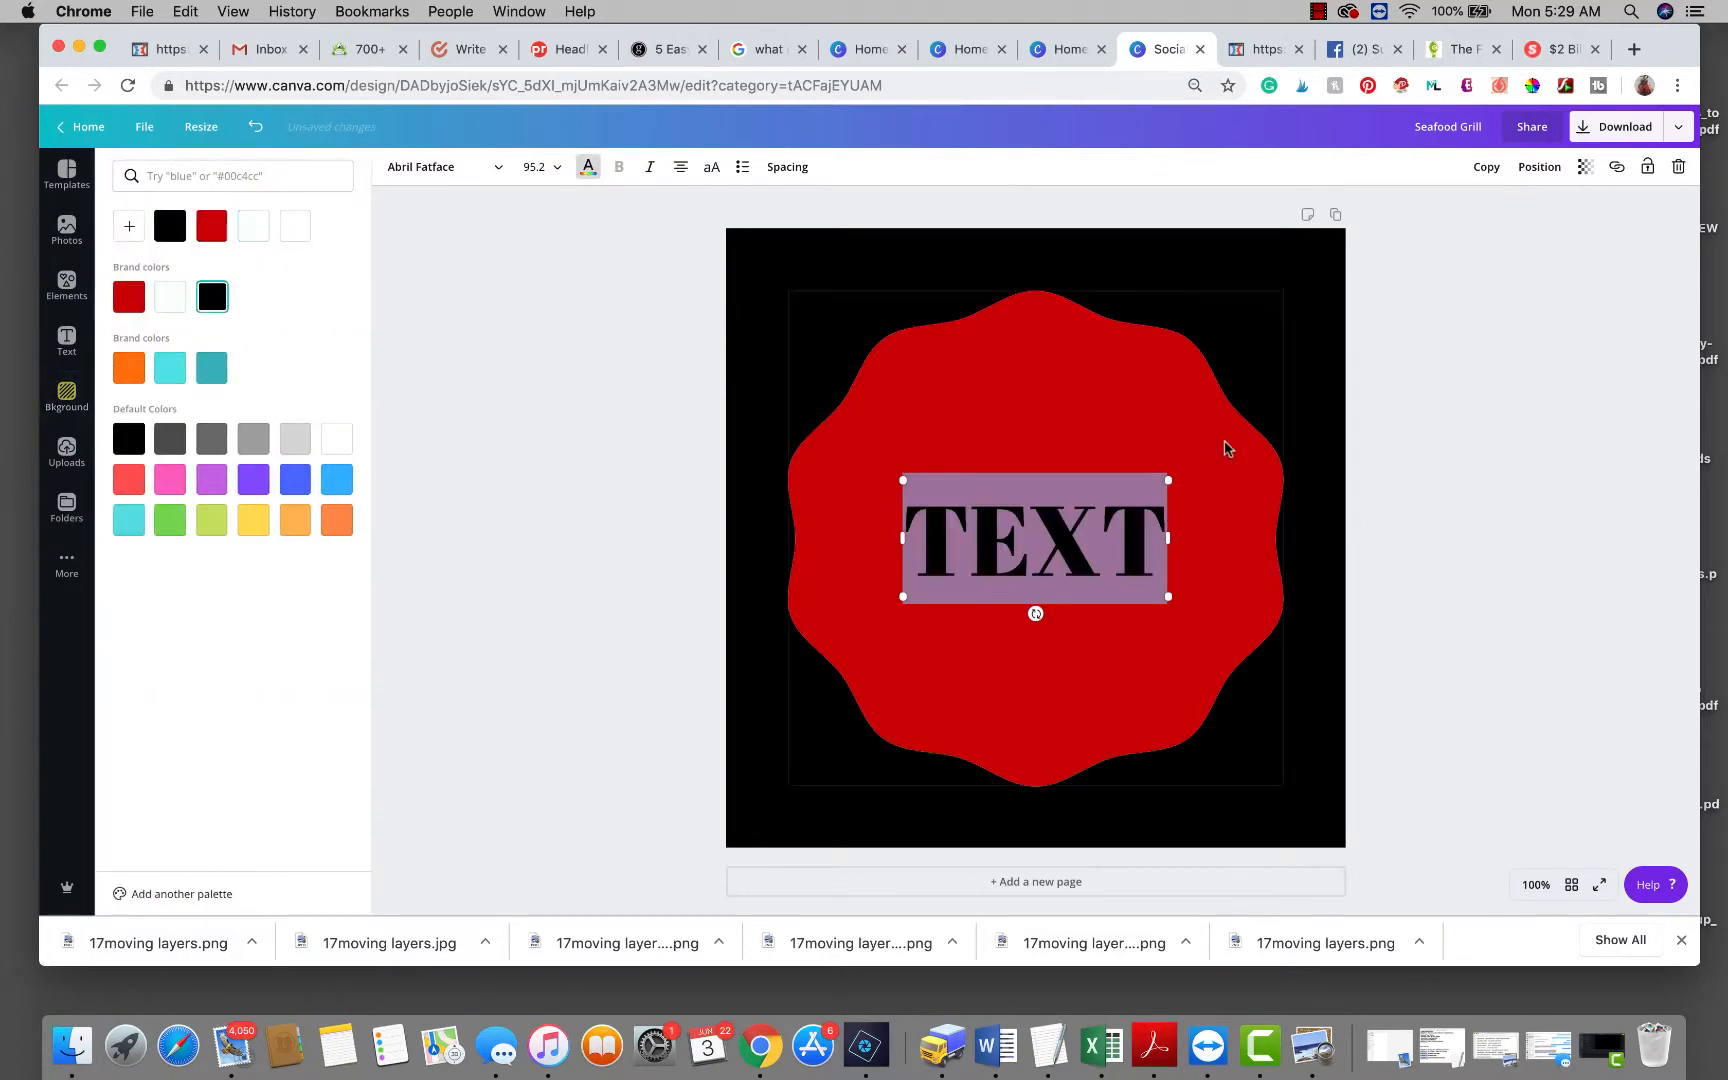
pyautogui.click(1470, 537)
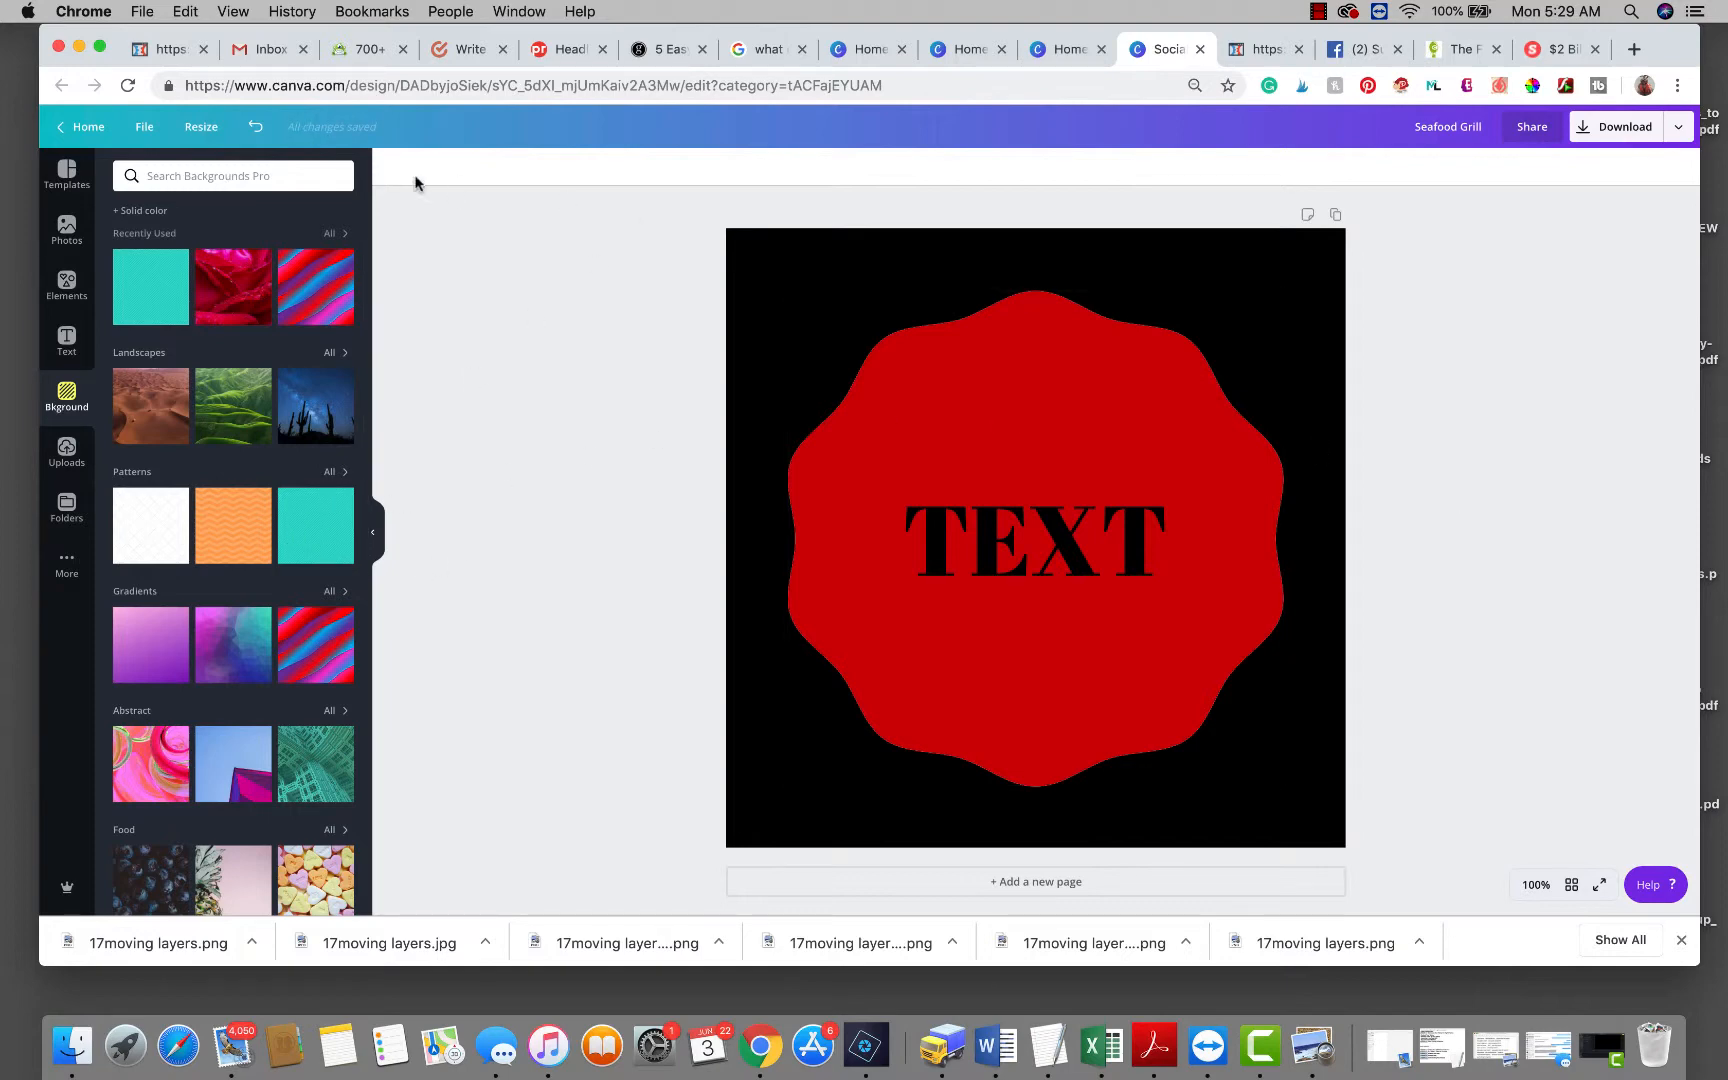
# Set the background to light teal and recolour TEXT the same teal.
pyautogui.click(145, 212)
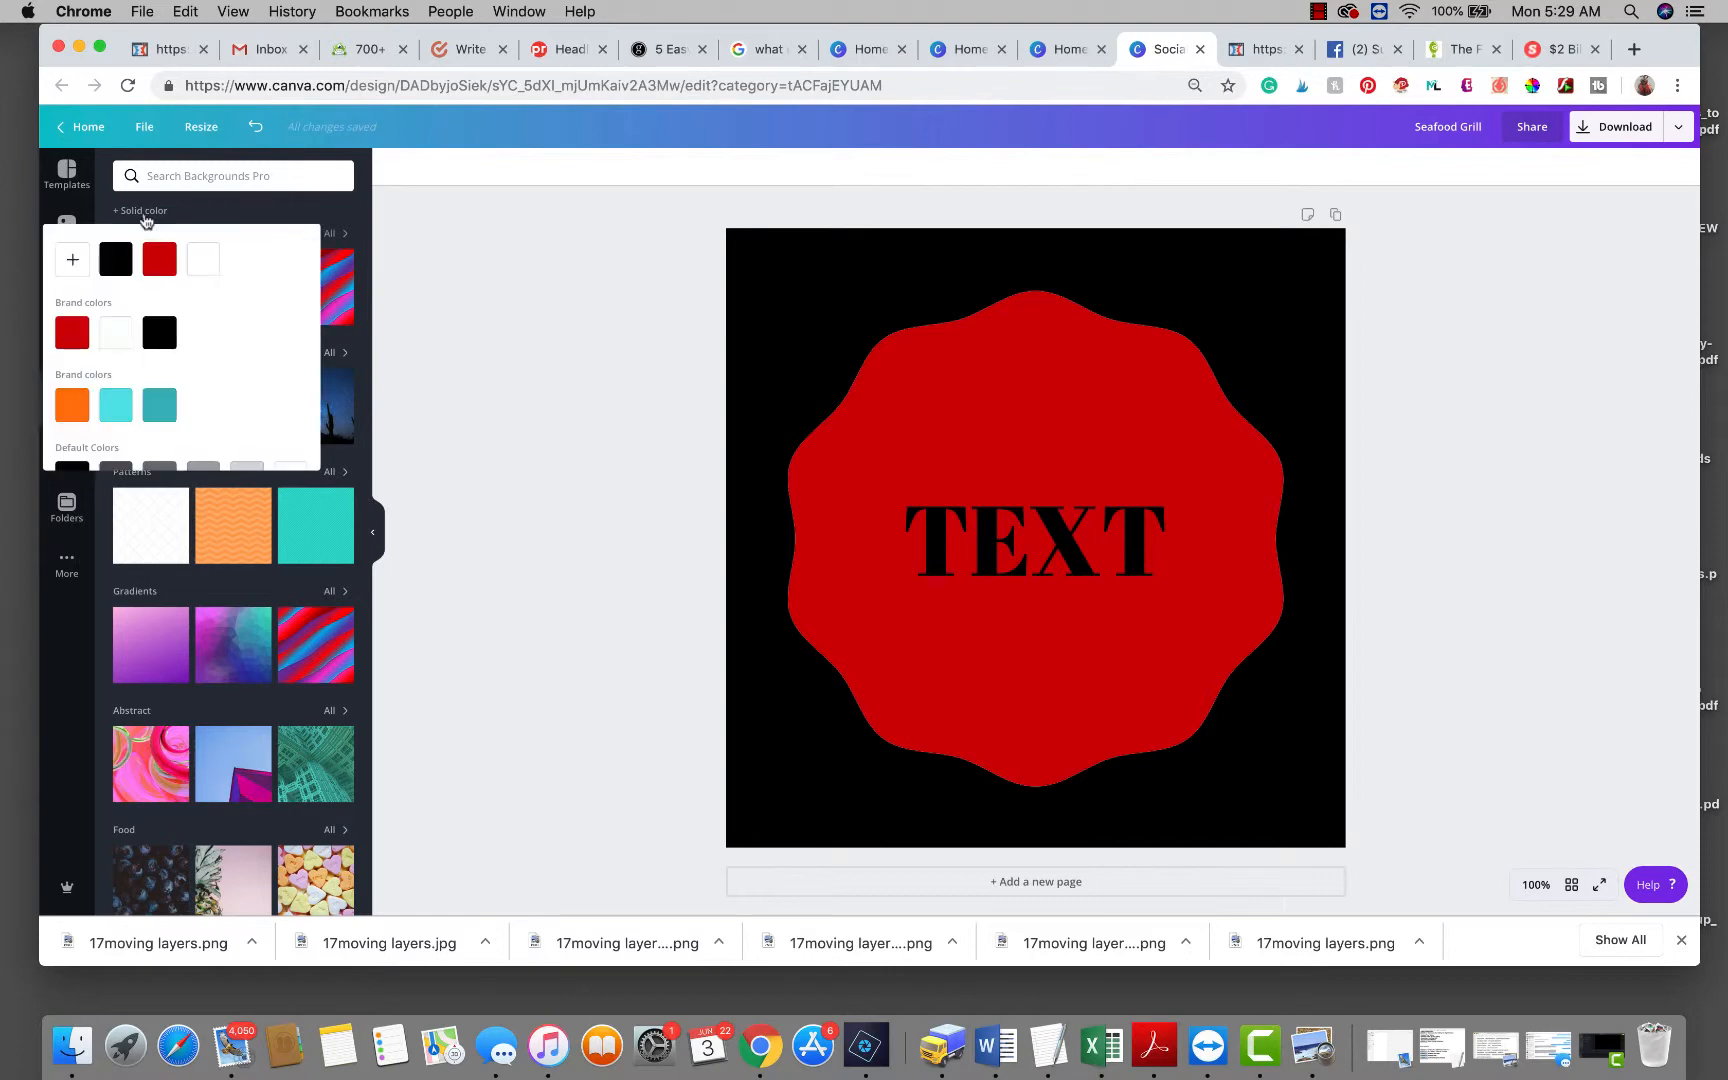
pyautogui.click(116, 408)
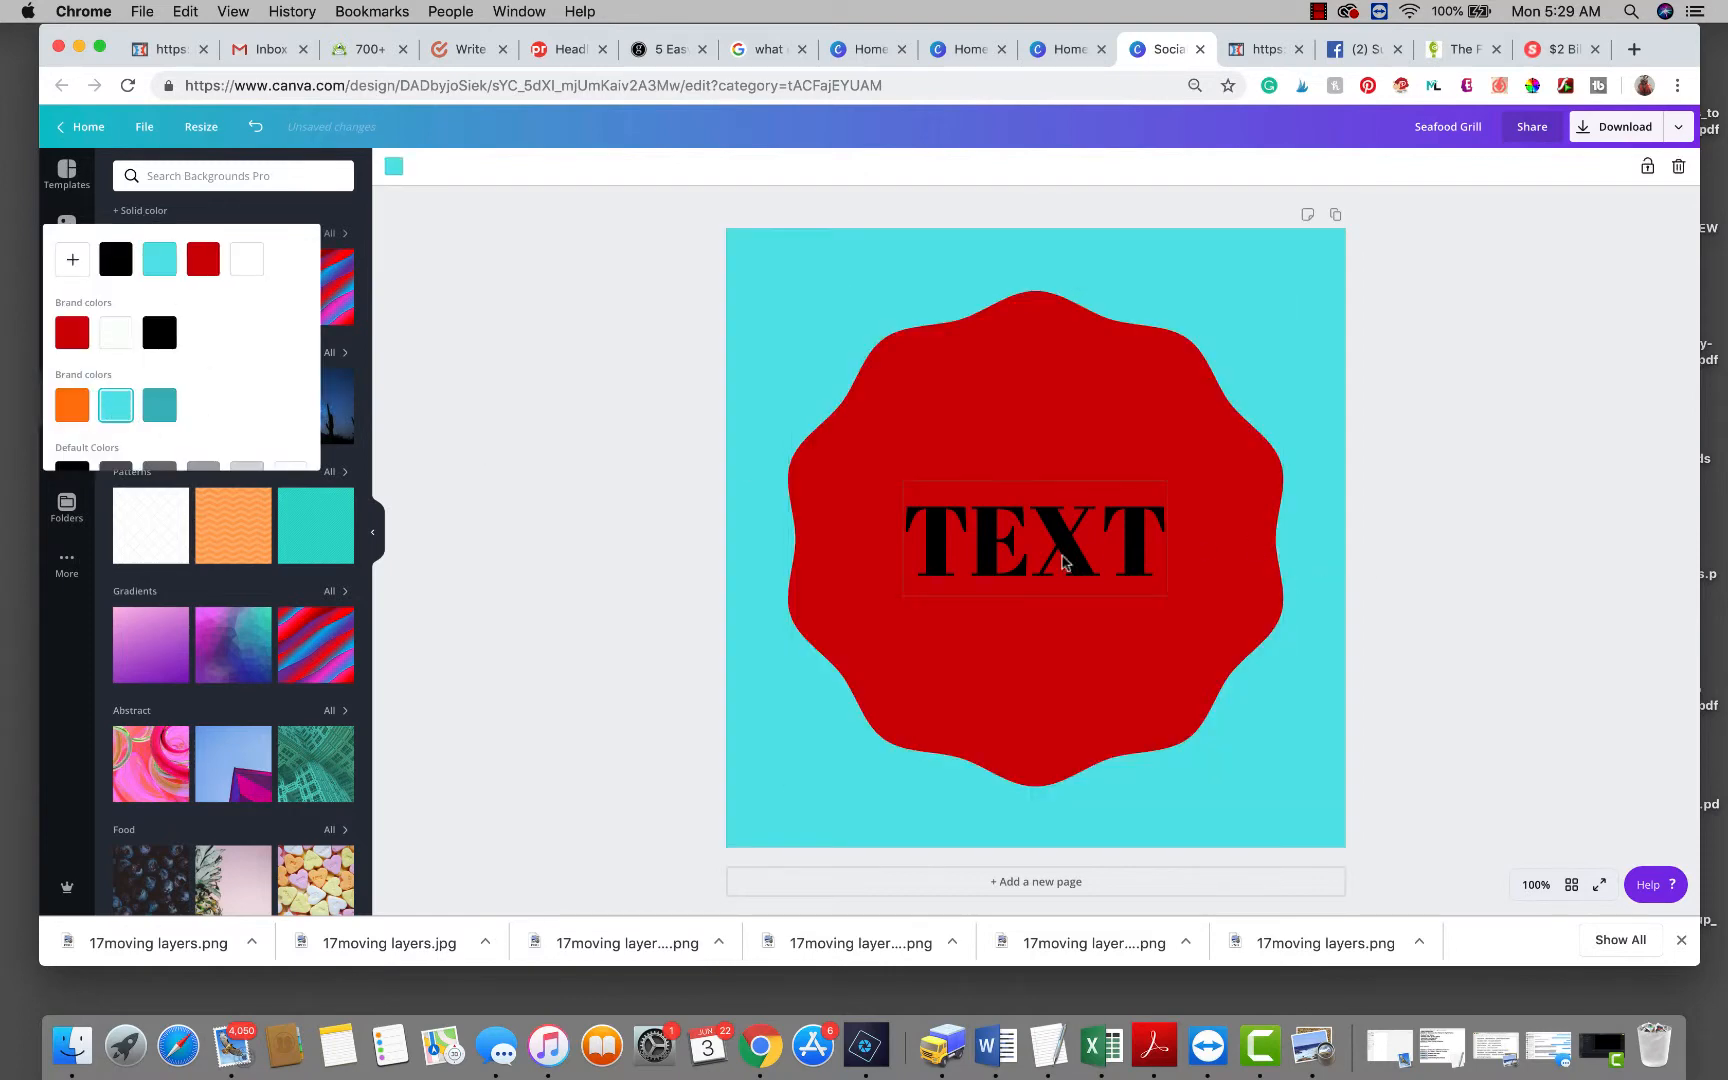
pyautogui.doubleClick(1023, 521)
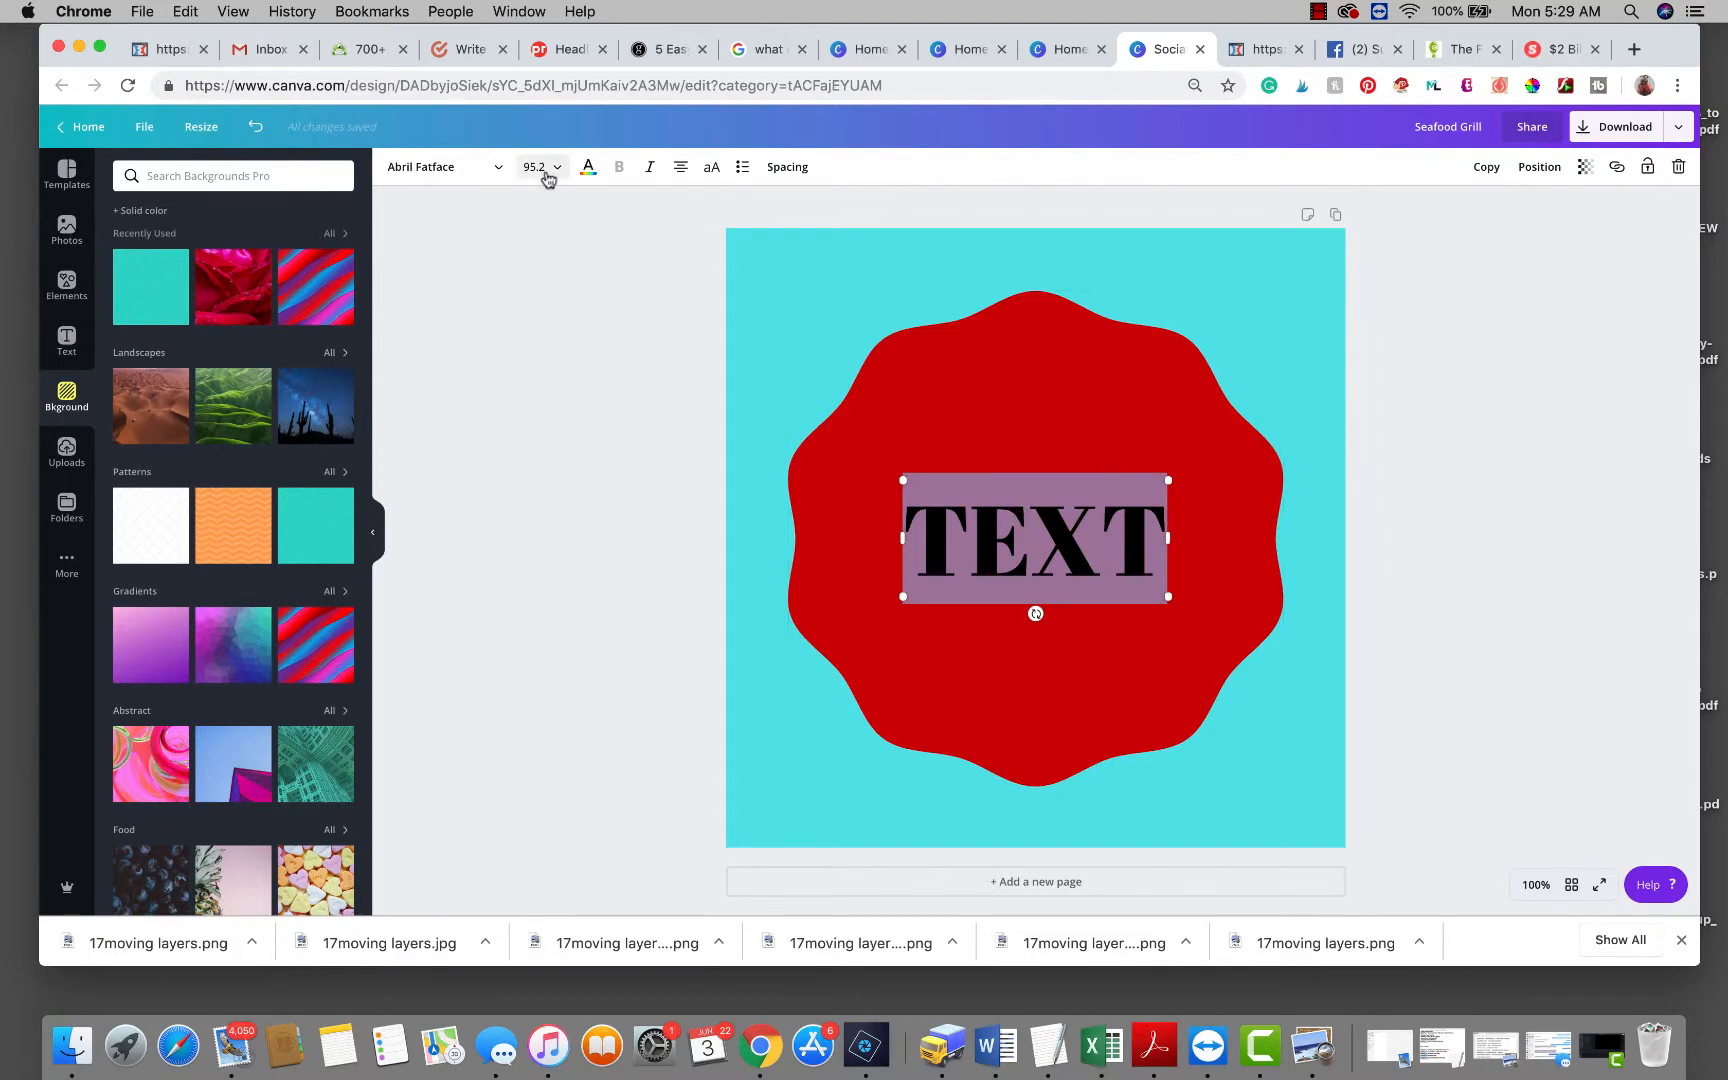
pyautogui.click(588, 167)
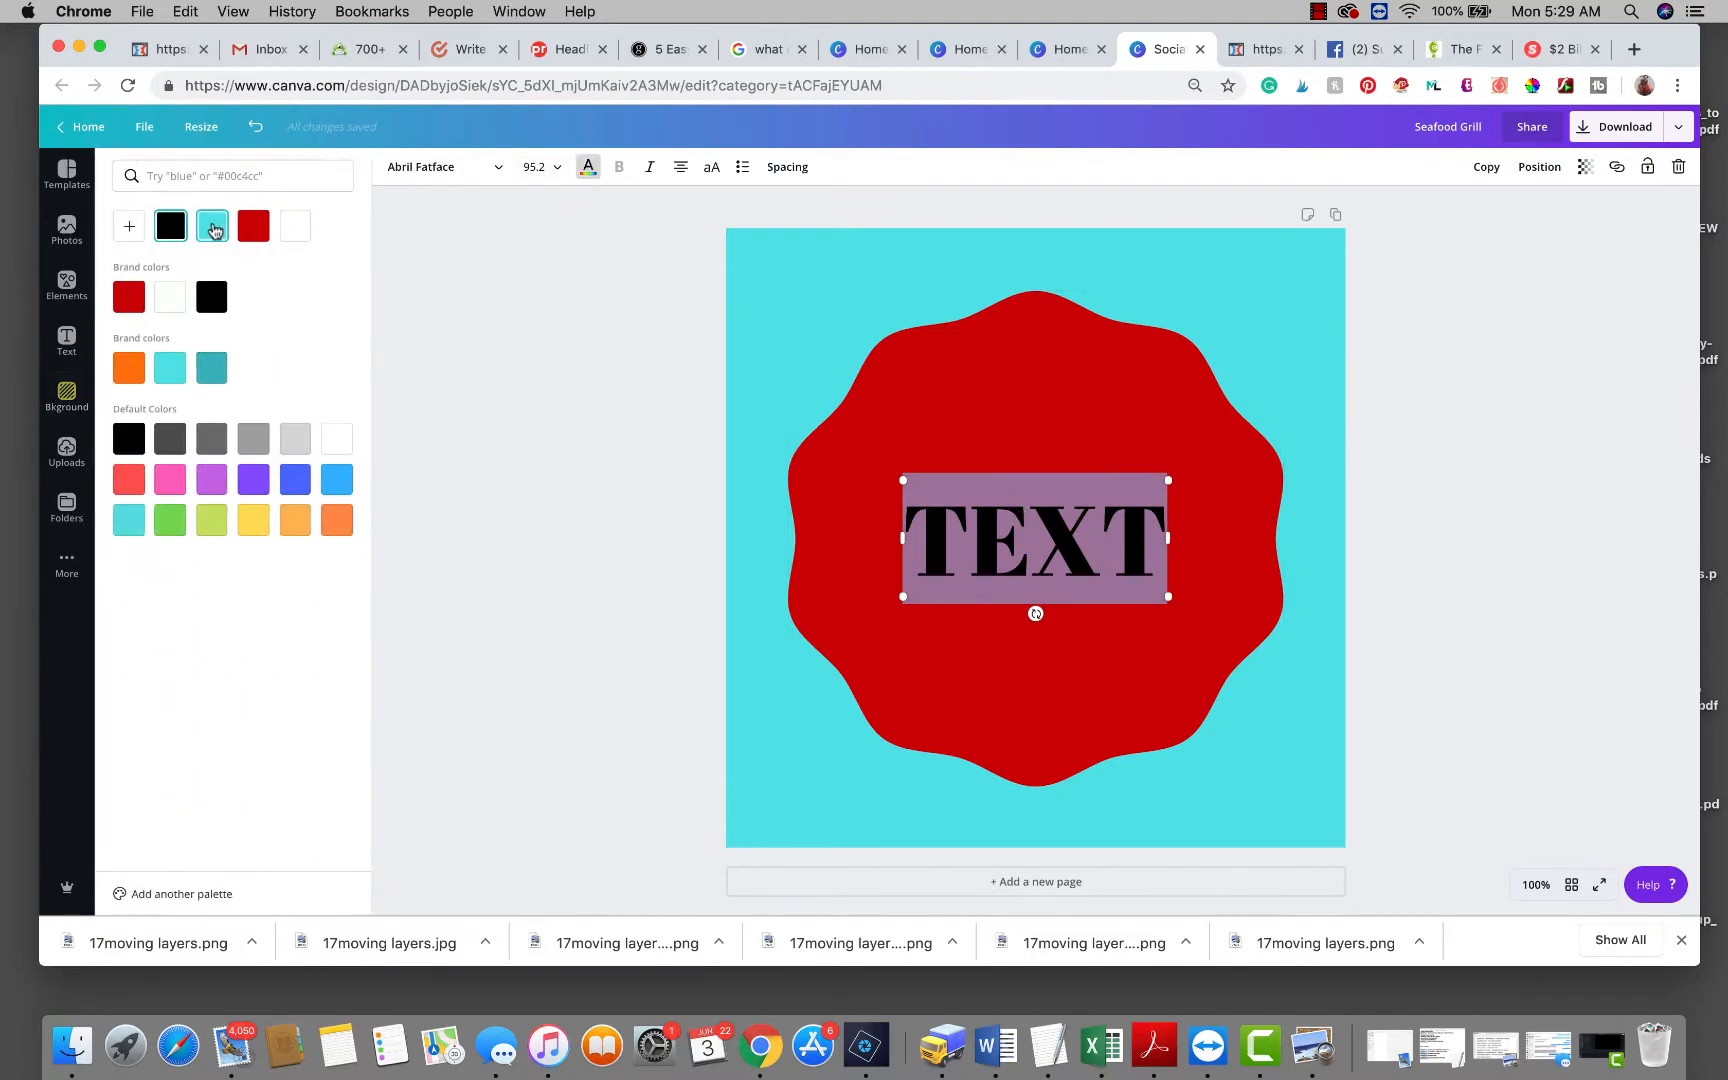
pyautogui.click(211, 226)
pyautogui.click(1566, 491)
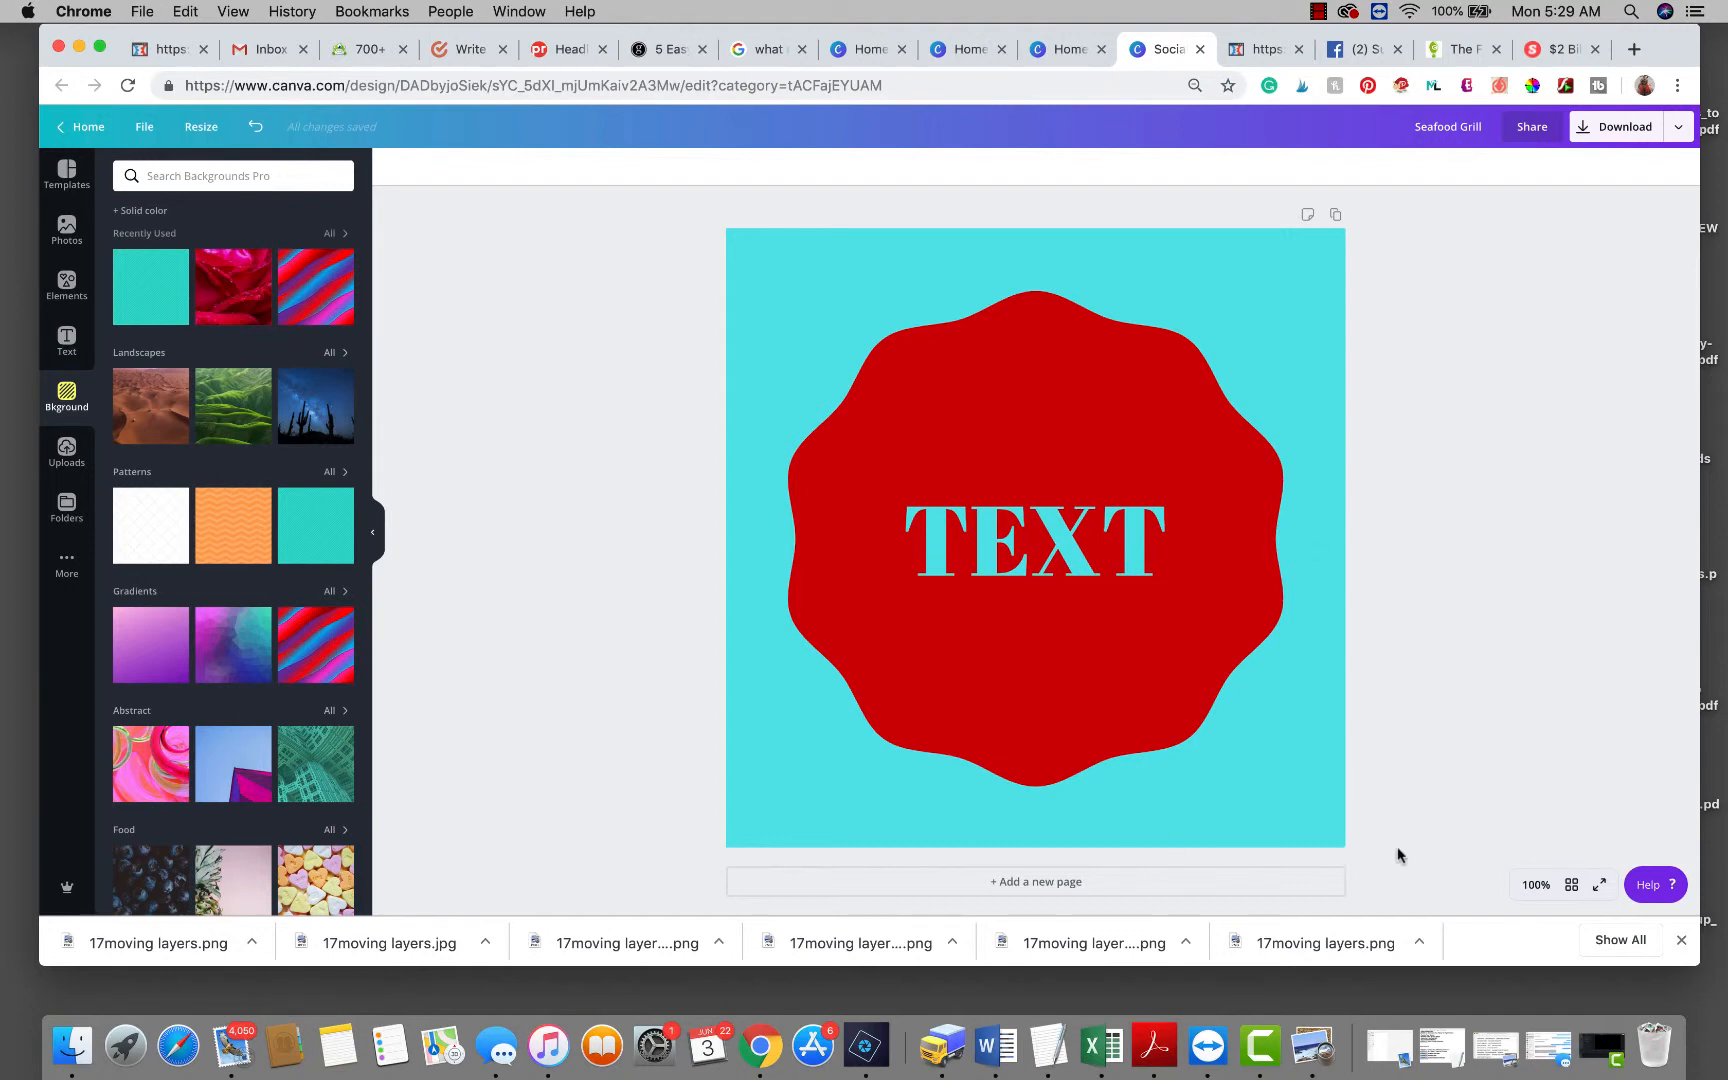
# Delete the red badge, the TEXT heading and the teal background, leaving a blank white page.
pyautogui.moveTo(1276, 716); pyautogui.dragTo(612, 178)
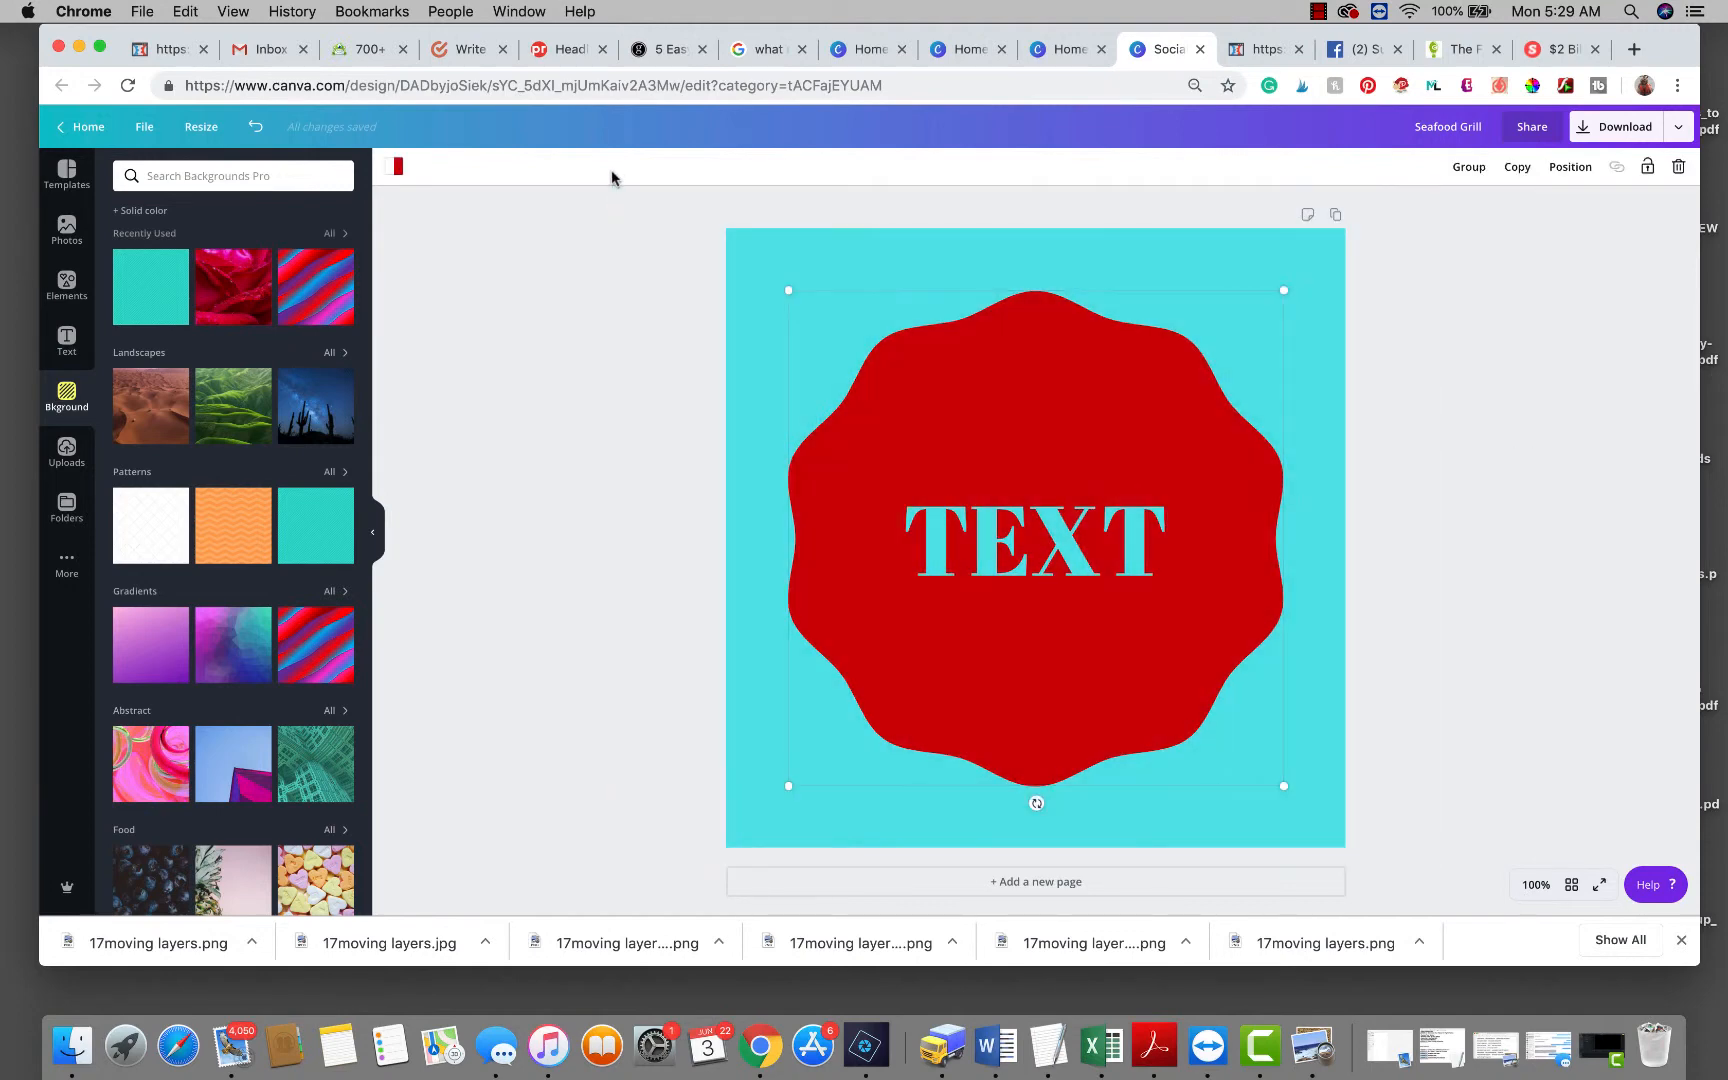
pyautogui.press('Delete')
pyautogui.click(1326, 504)
pyautogui.press('Delete')
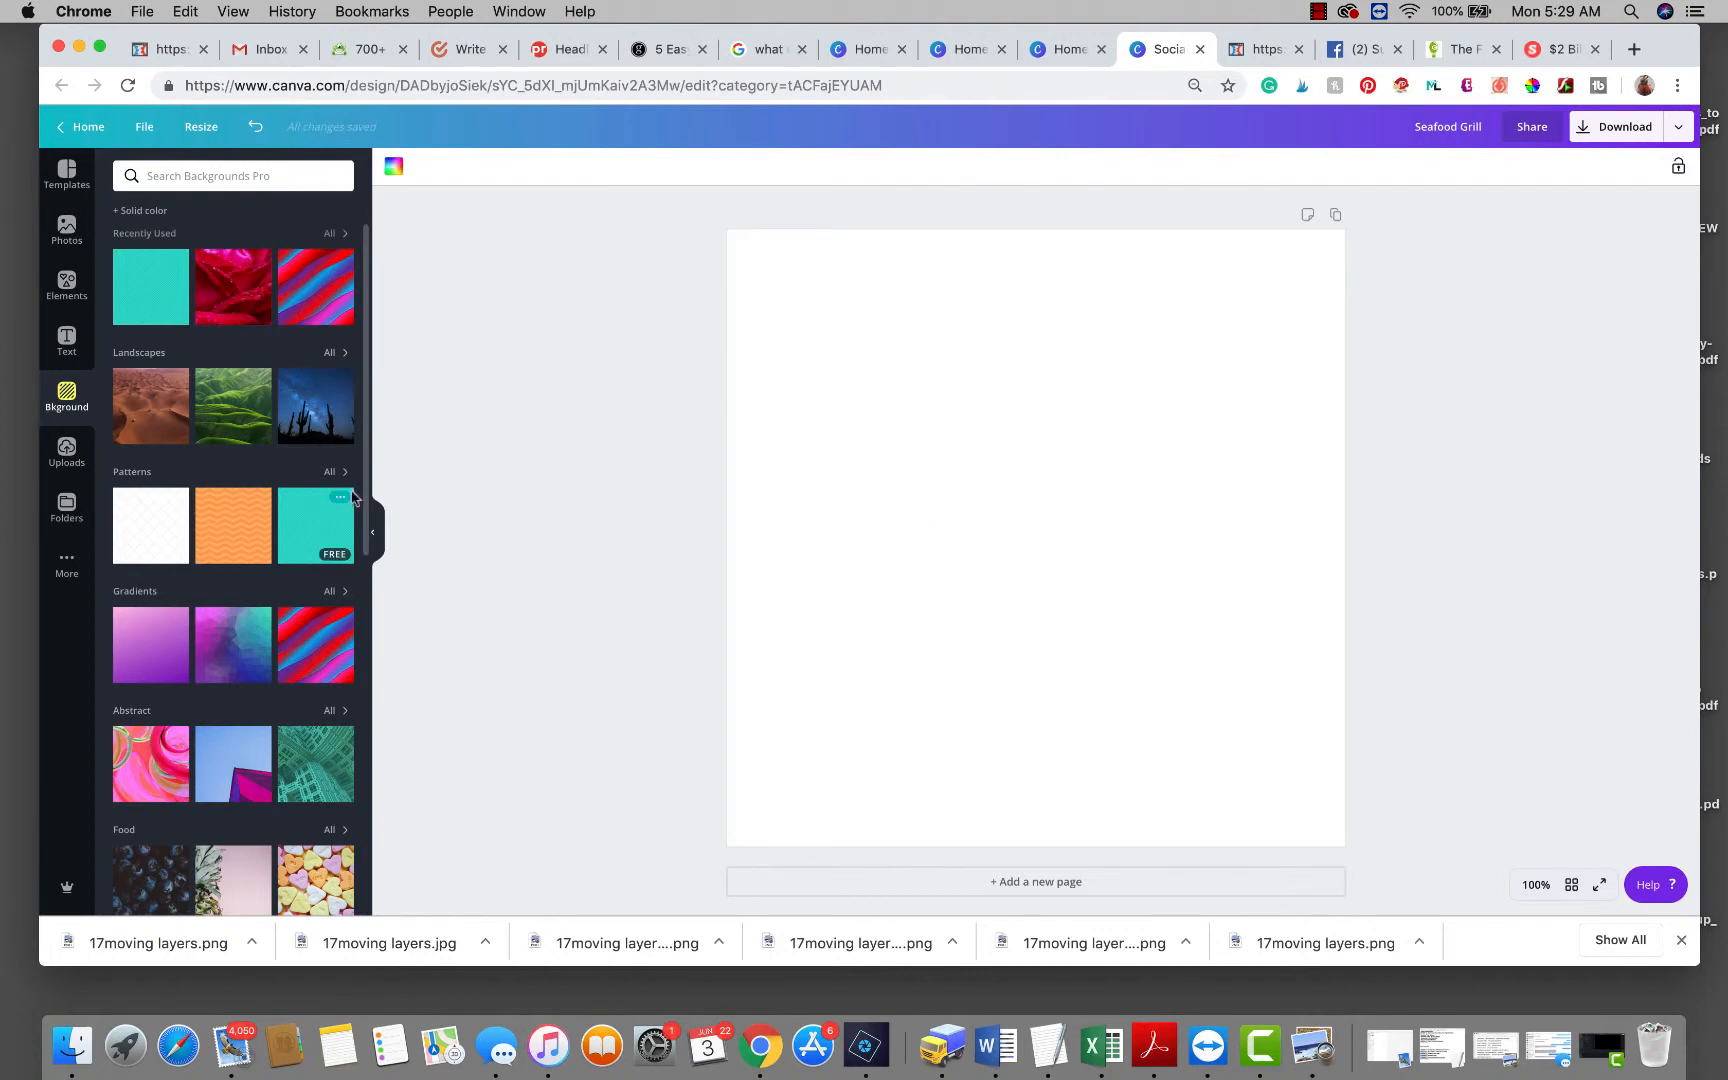
pyautogui.click(67, 283)
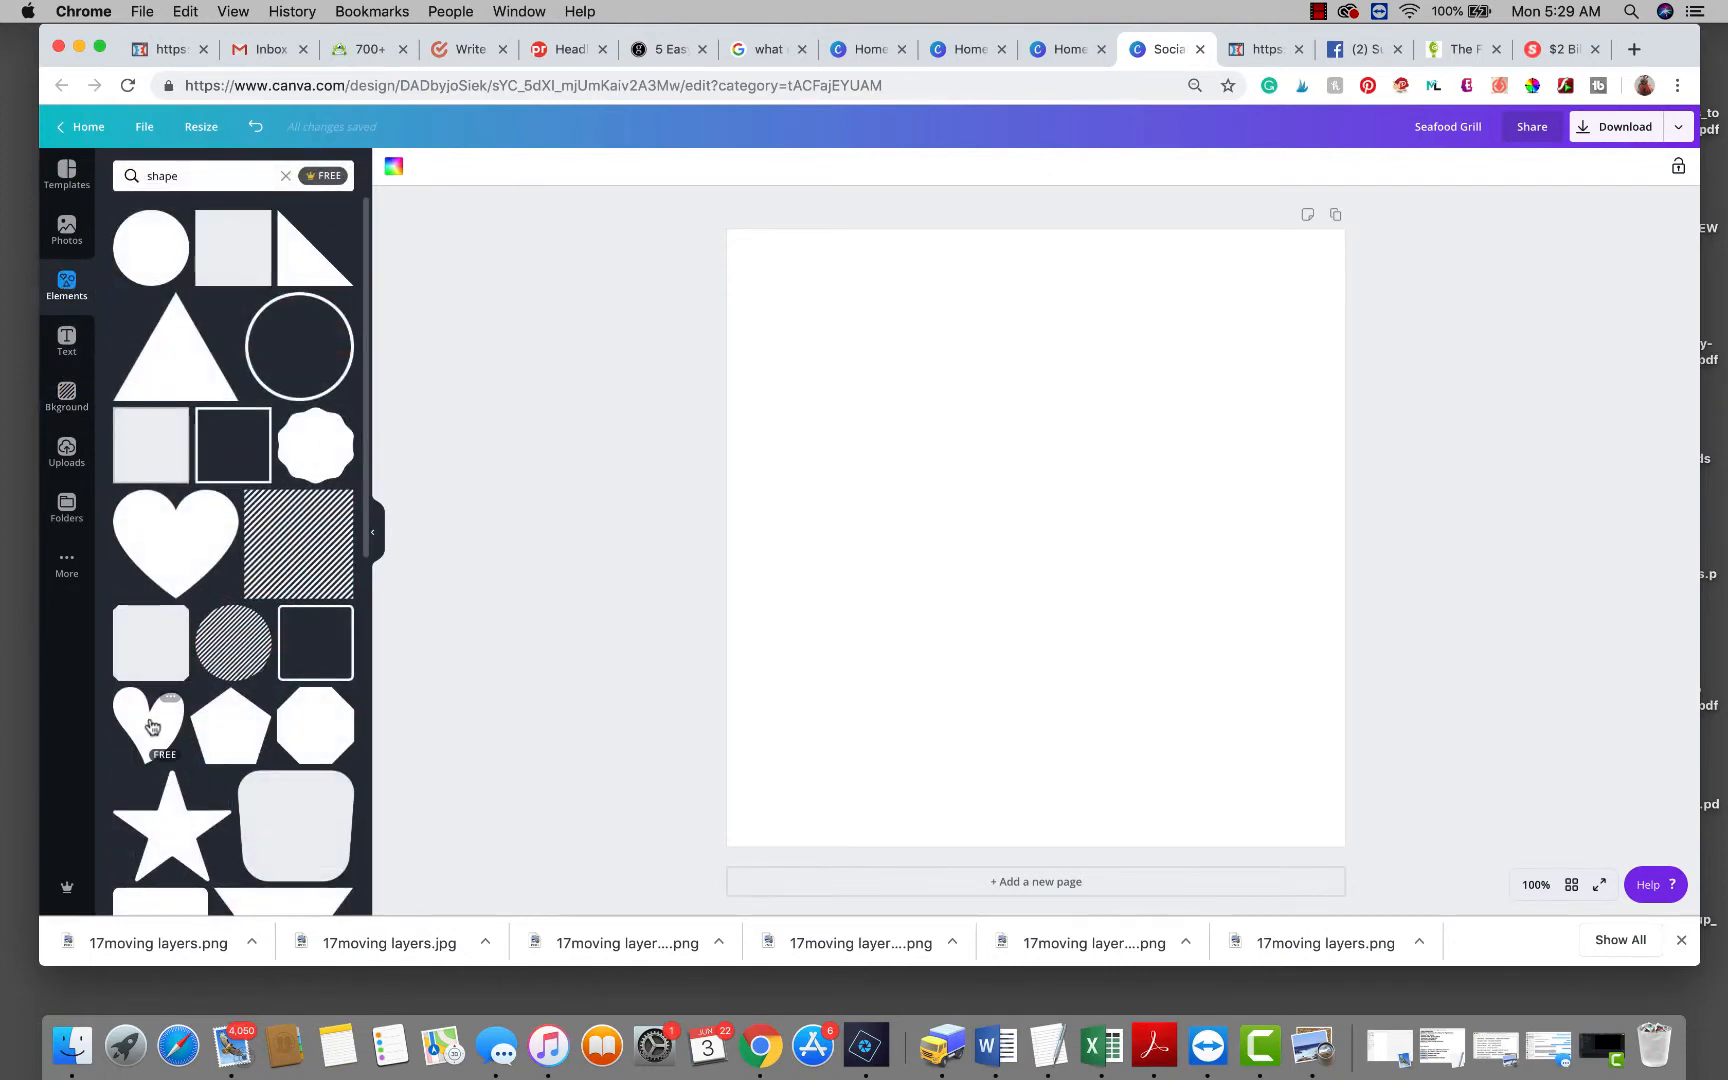
# Add a grey heart from Elements, make two copies and spread them apart.
pyautogui.moveTo(150, 725); pyautogui.dragTo(805, 349)
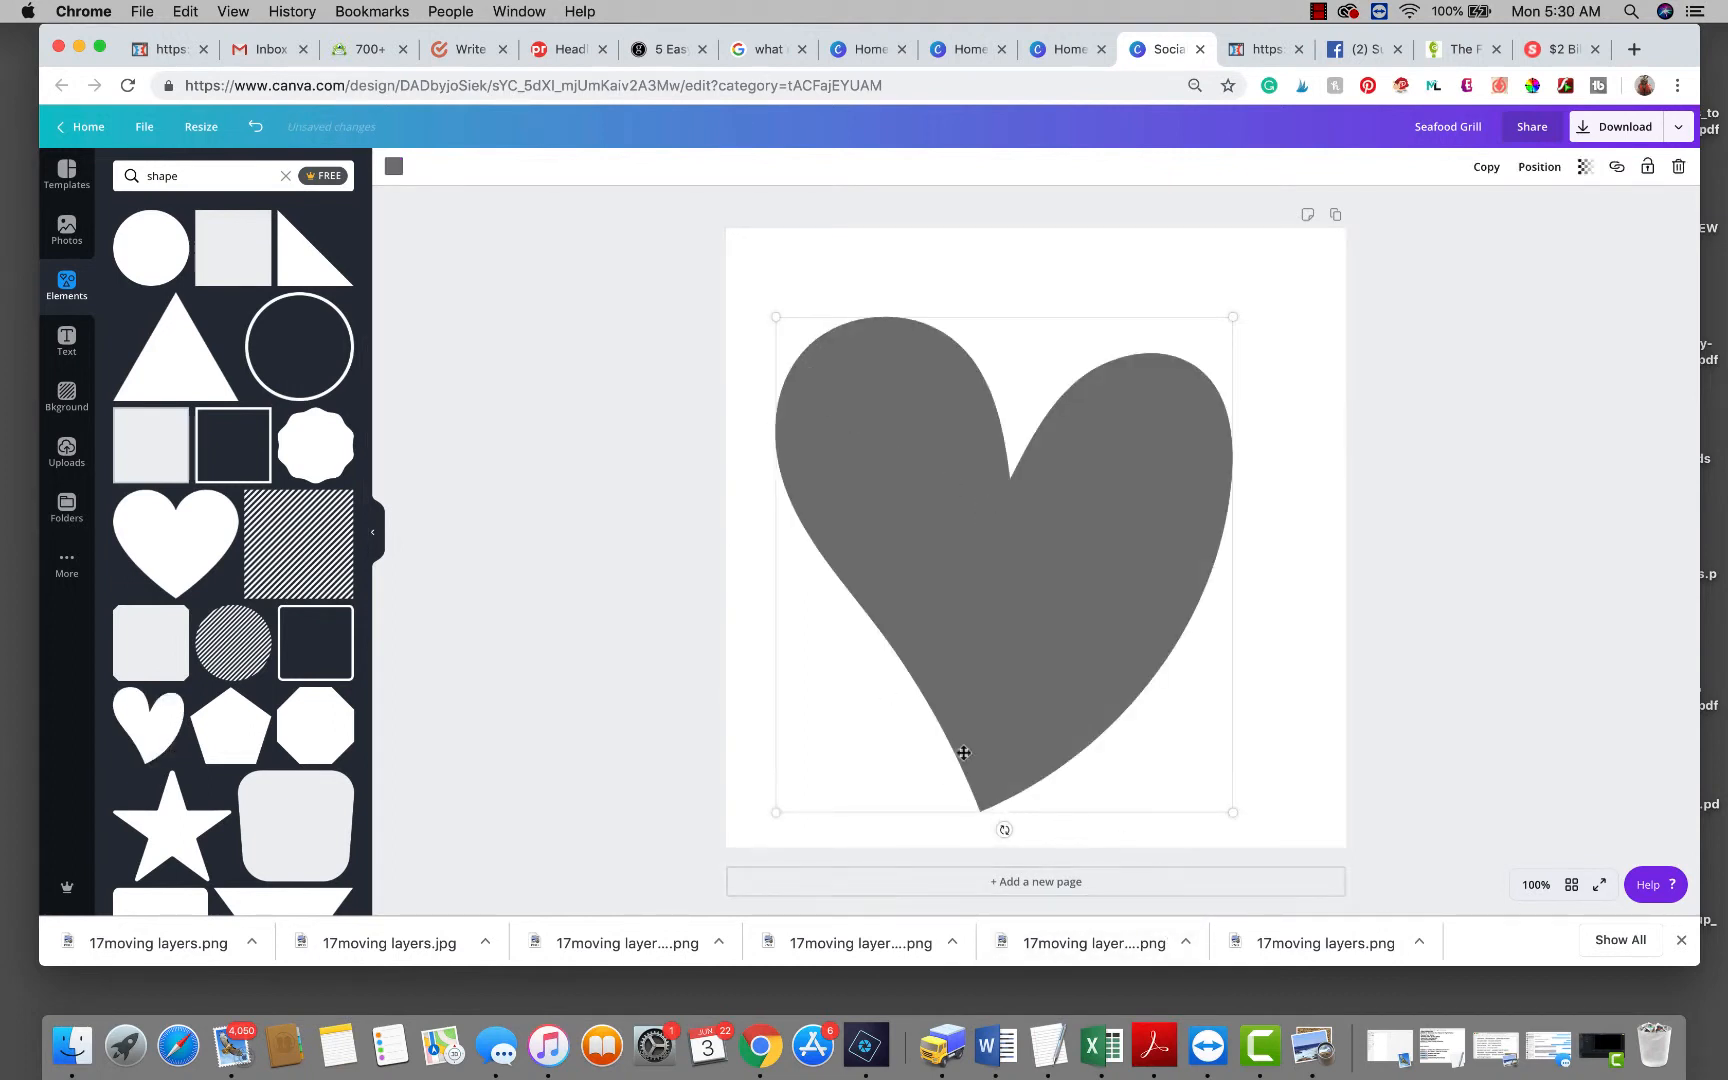
pyautogui.click(1478, 172)
pyautogui.click(1480, 170)
pyautogui.moveTo(1106, 549); pyautogui.dragTo(1194, 601)
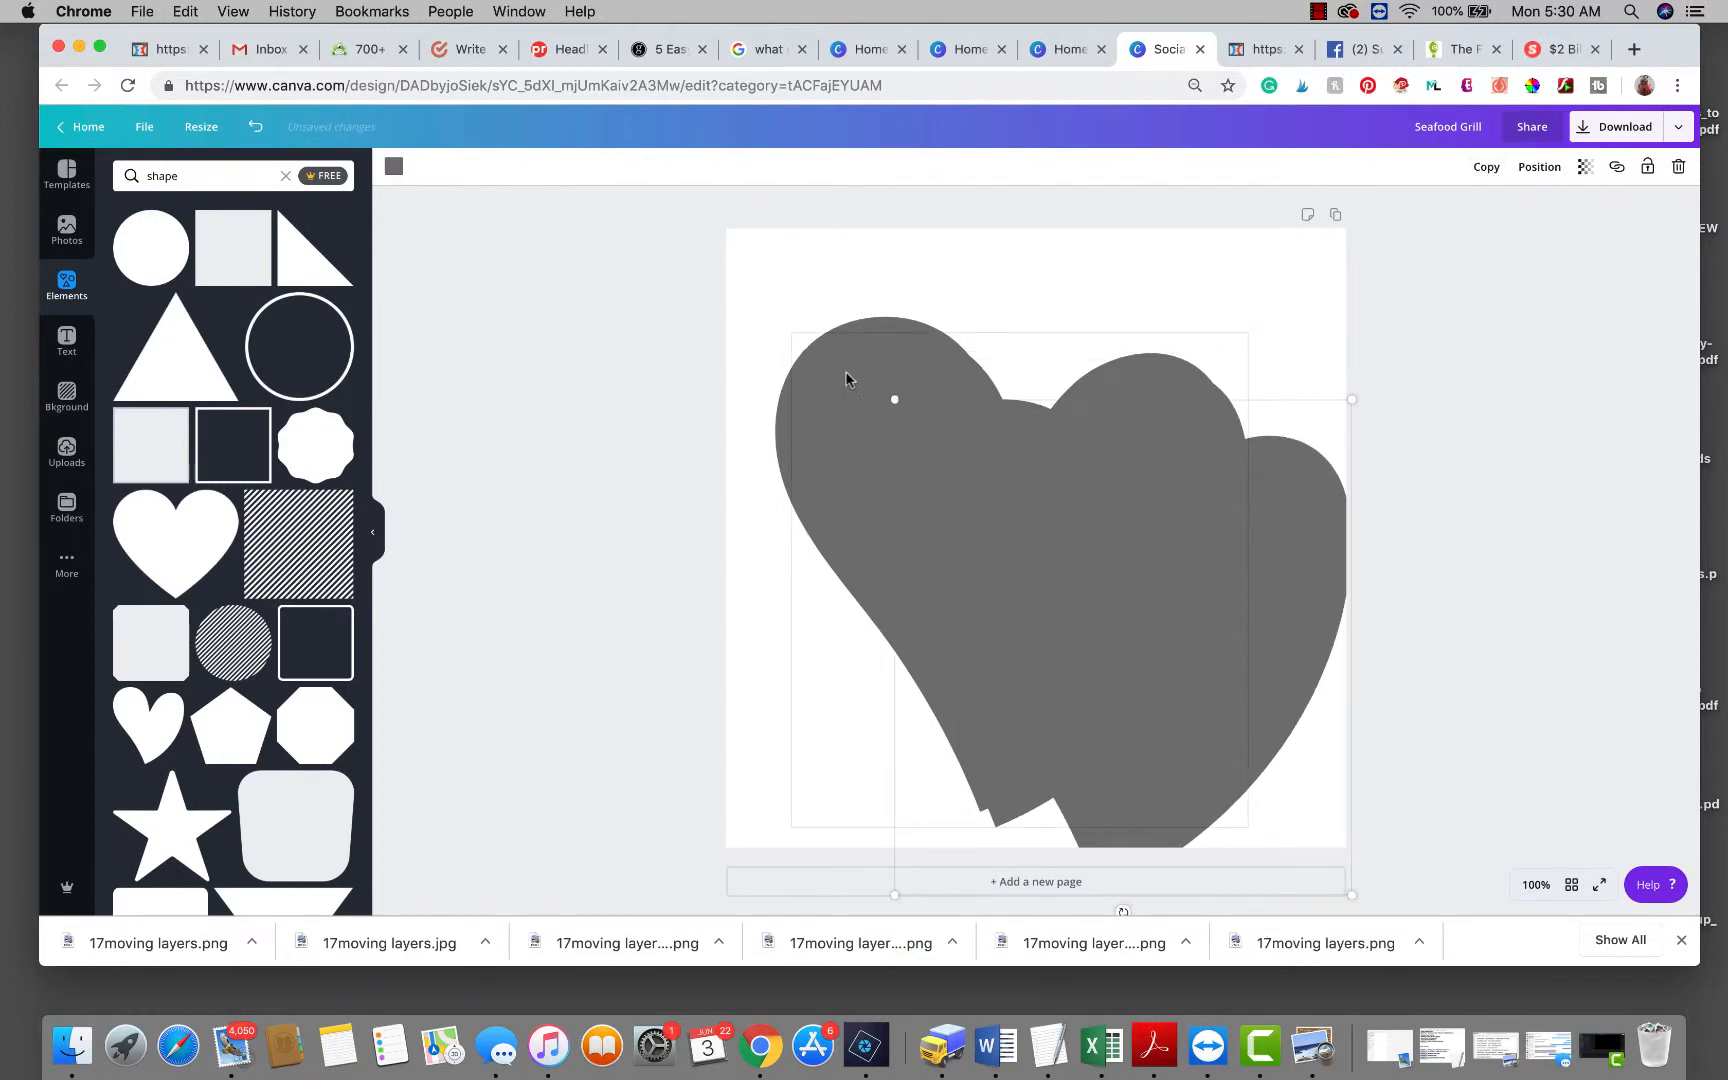
pyautogui.moveTo(904, 355); pyautogui.dragTo(952, 351)
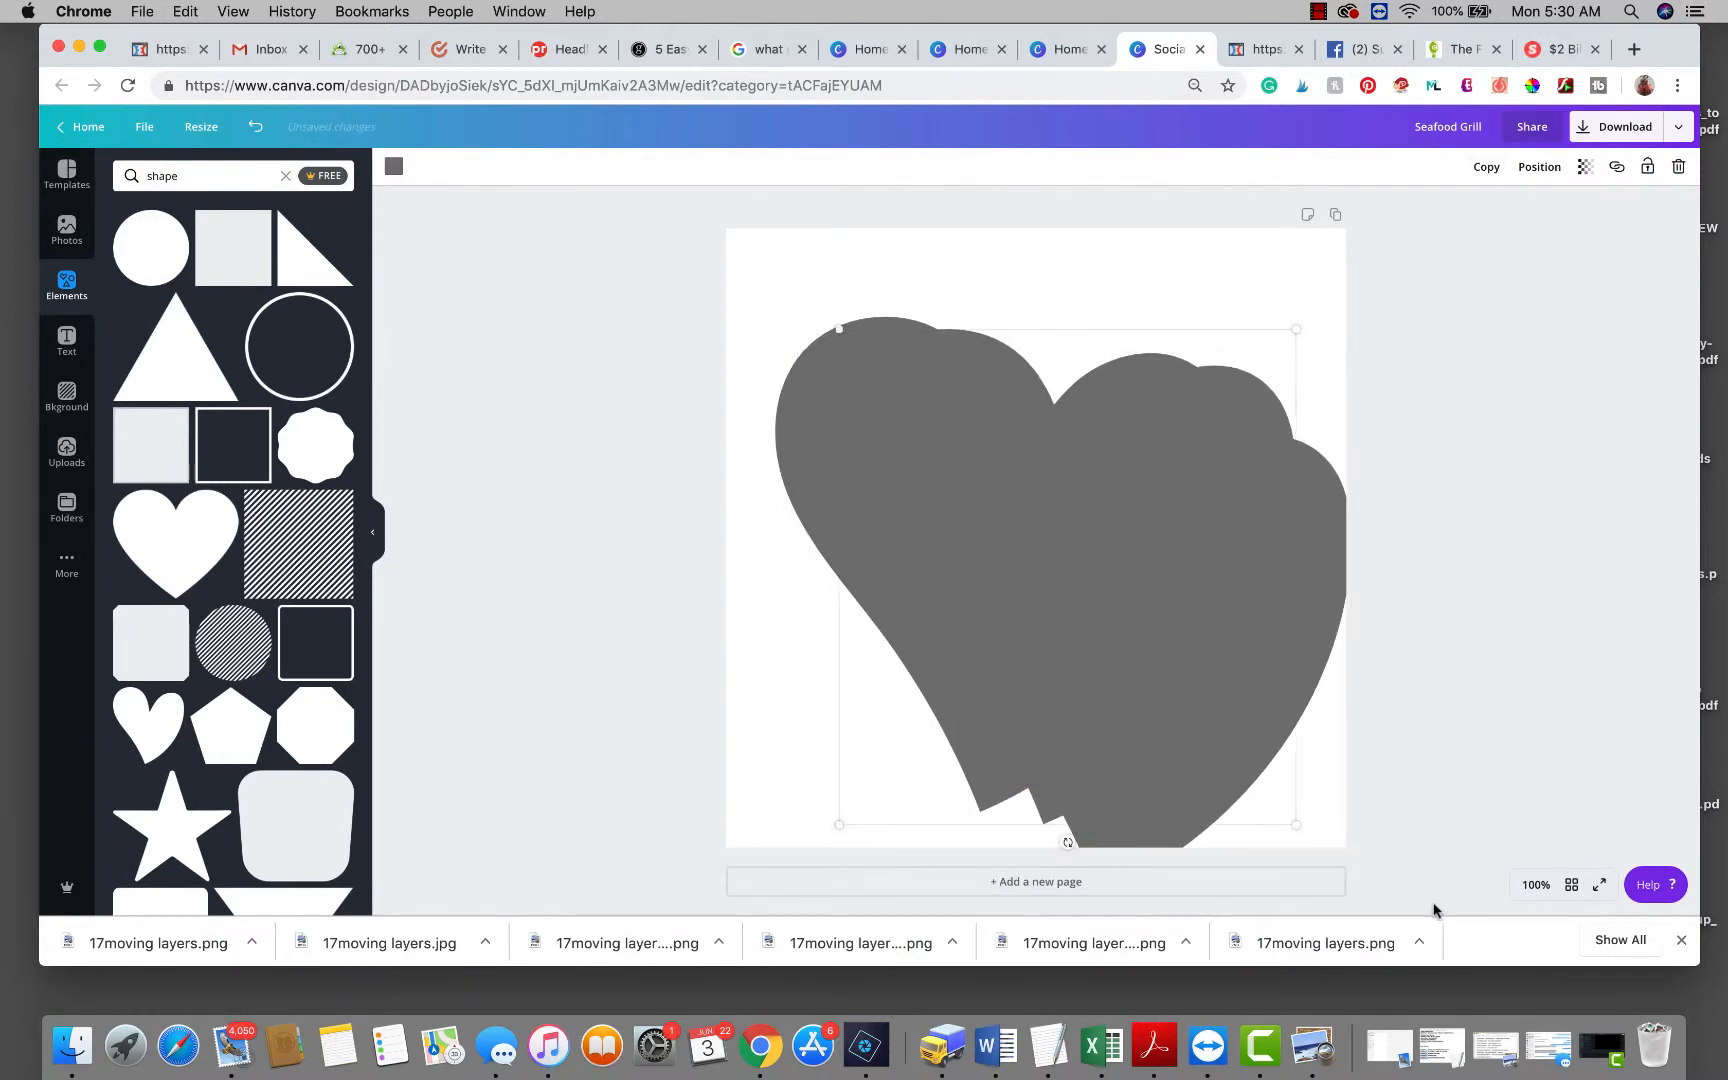
# Shrink all three hearts together to a smaller size.
pyautogui.moveTo(1394, 818); pyautogui.dragTo(592, 208)
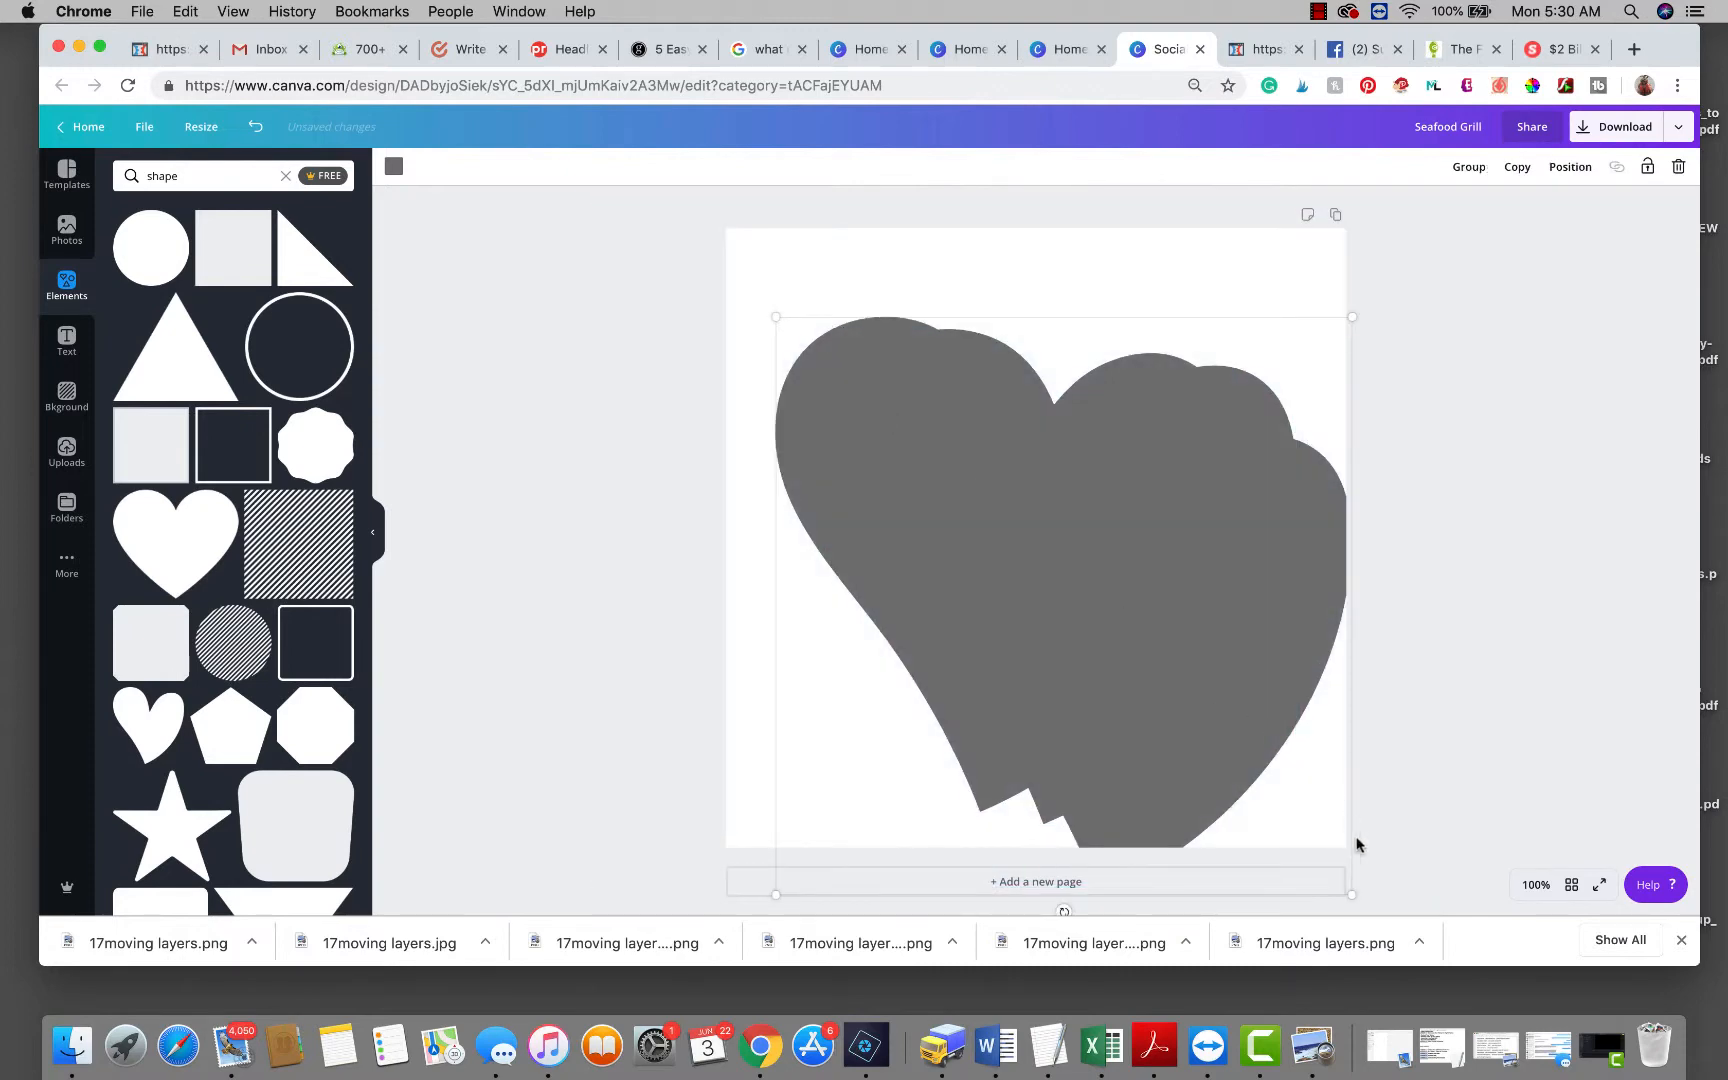
pyautogui.moveTo(1350, 894); pyautogui.dragTo(988, 545)
pyautogui.click(950, 590)
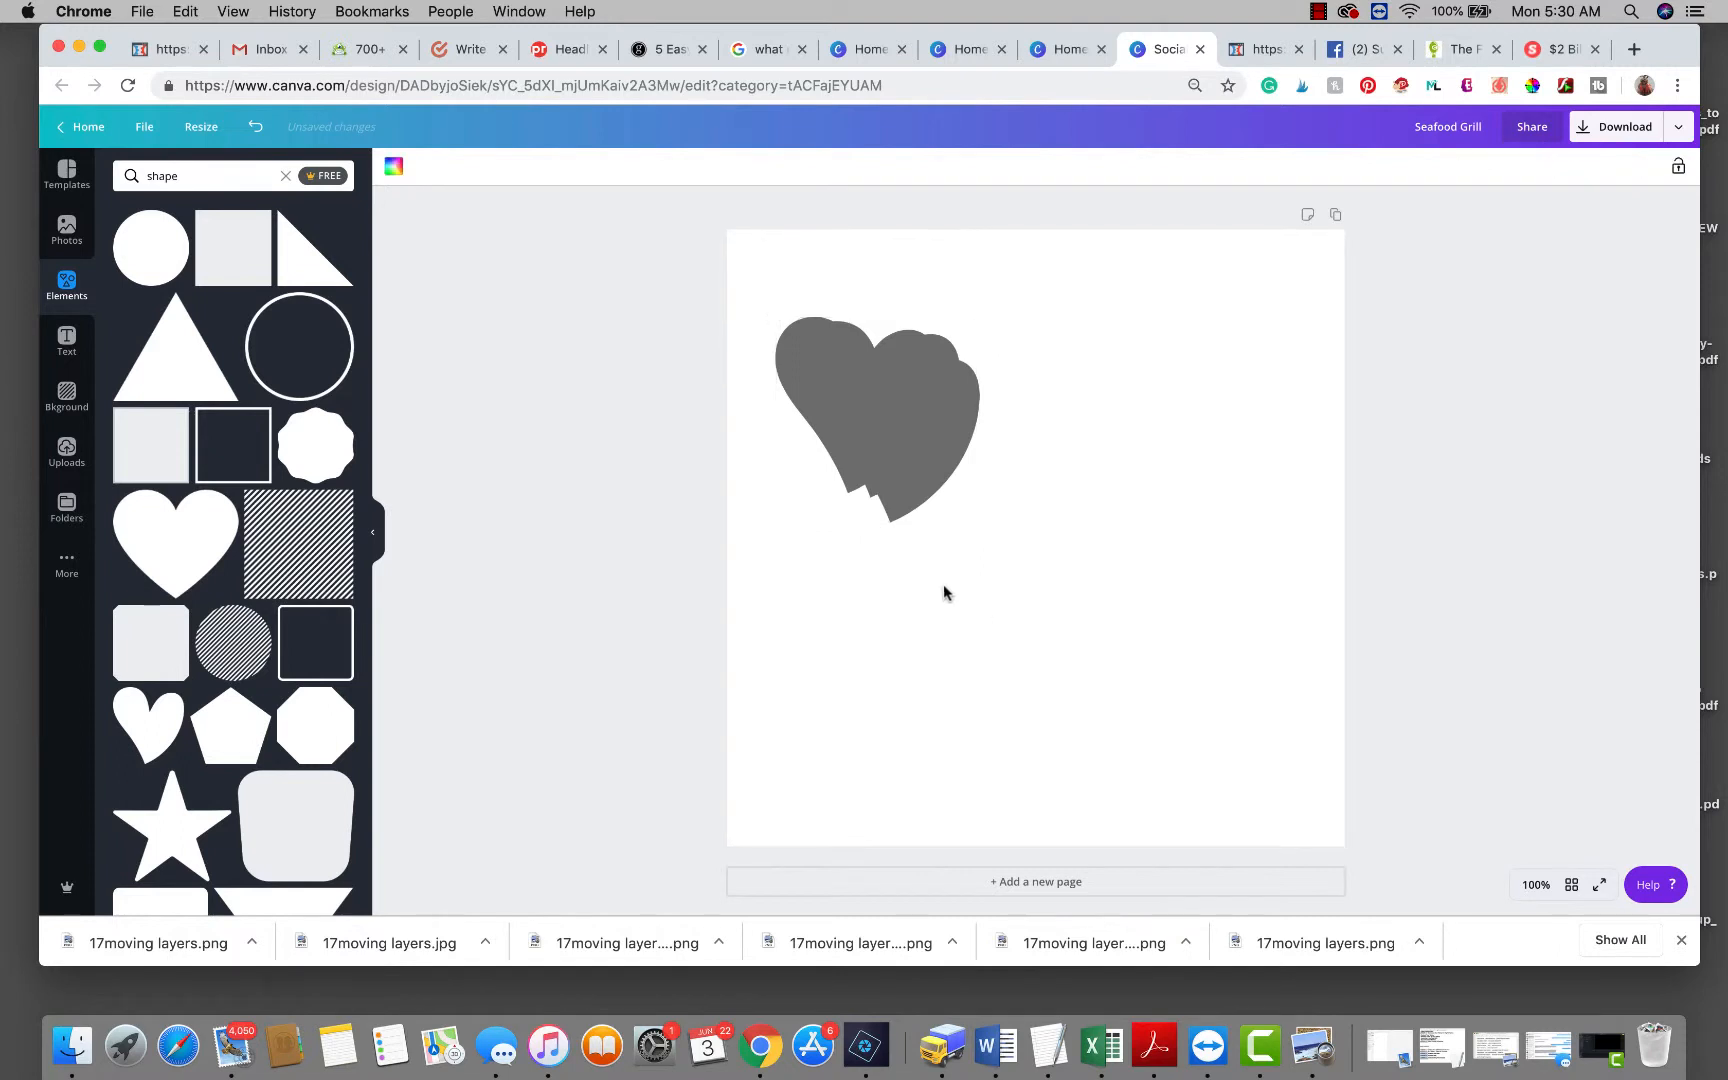
# Arrange the hearts in a diagonal line from upper left to lower right.
pyautogui.moveTo(929, 400); pyautogui.dragTo(1201, 663)
pyautogui.moveTo(866, 382); pyautogui.dragTo(996, 523)
pyautogui.moveTo(1151, 686); pyautogui.dragTo(1157, 686)
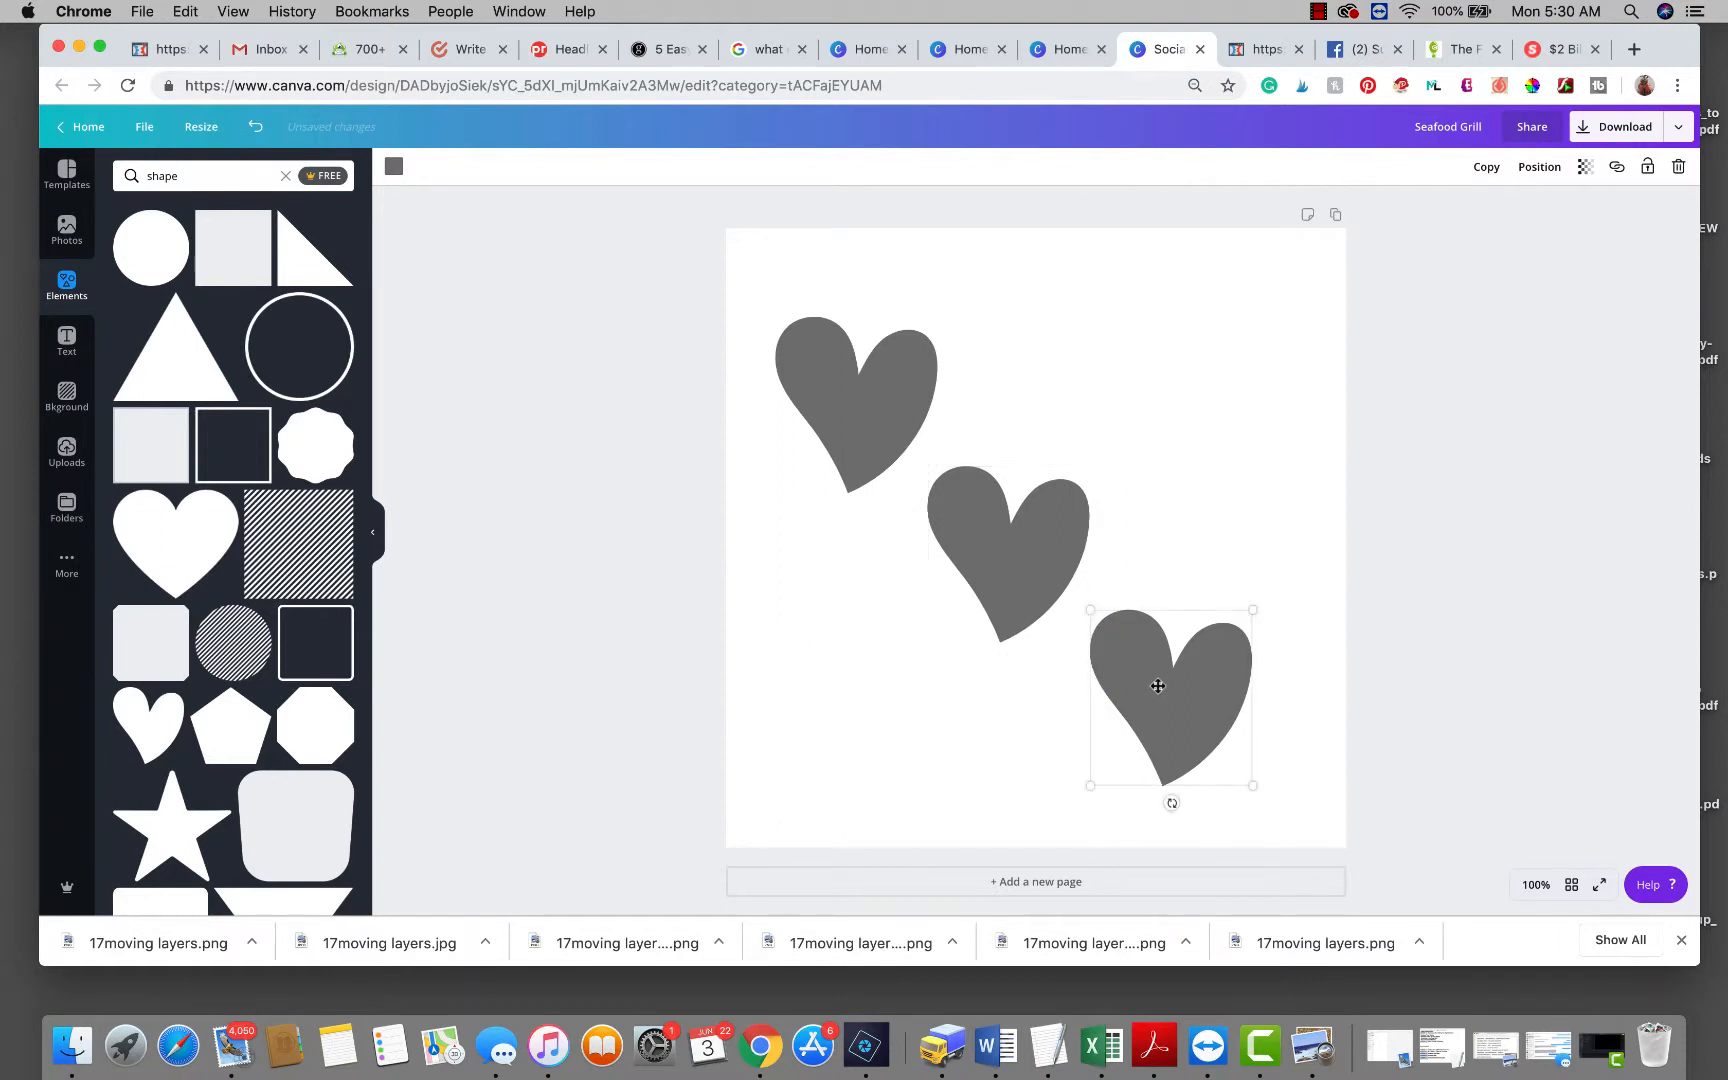
pyautogui.moveTo(972, 552); pyautogui.dragTo(978, 547)
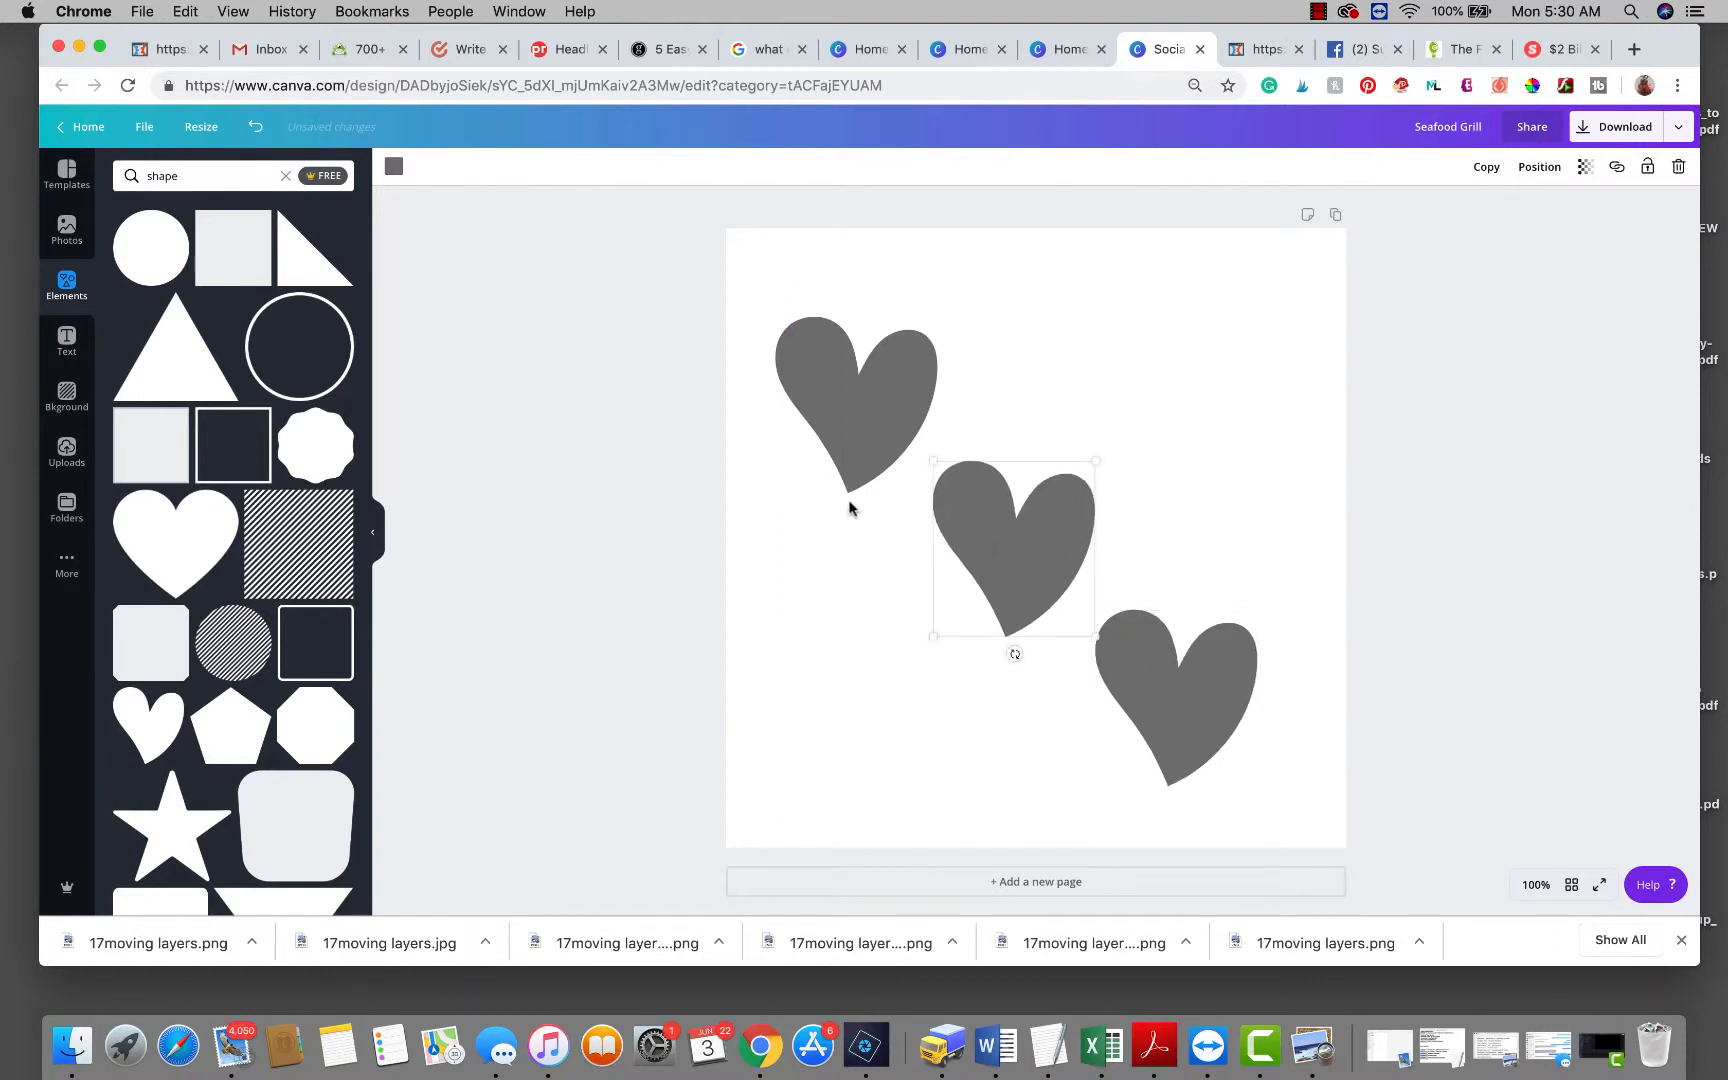
pyautogui.click(849, 418)
# Colour the hearts pink, purple and violet from top-left to bottom-right.
pyautogui.click(394, 166)
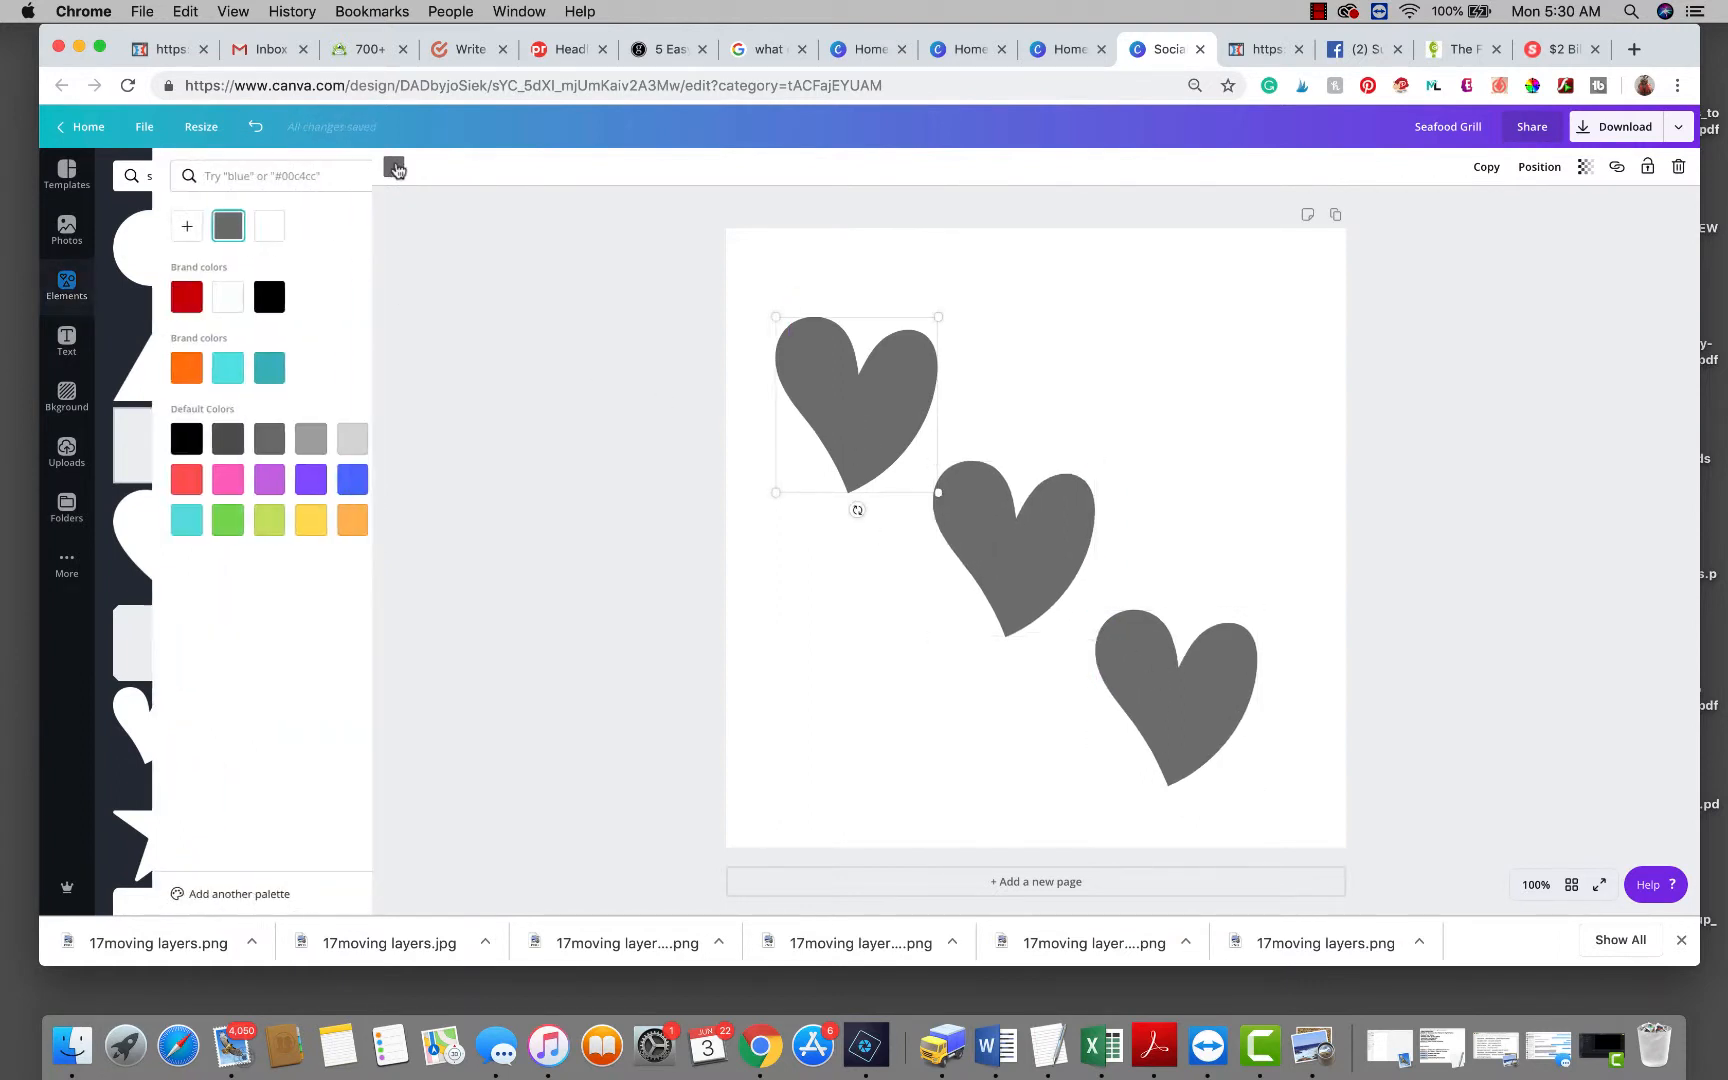
pyautogui.click(170, 479)
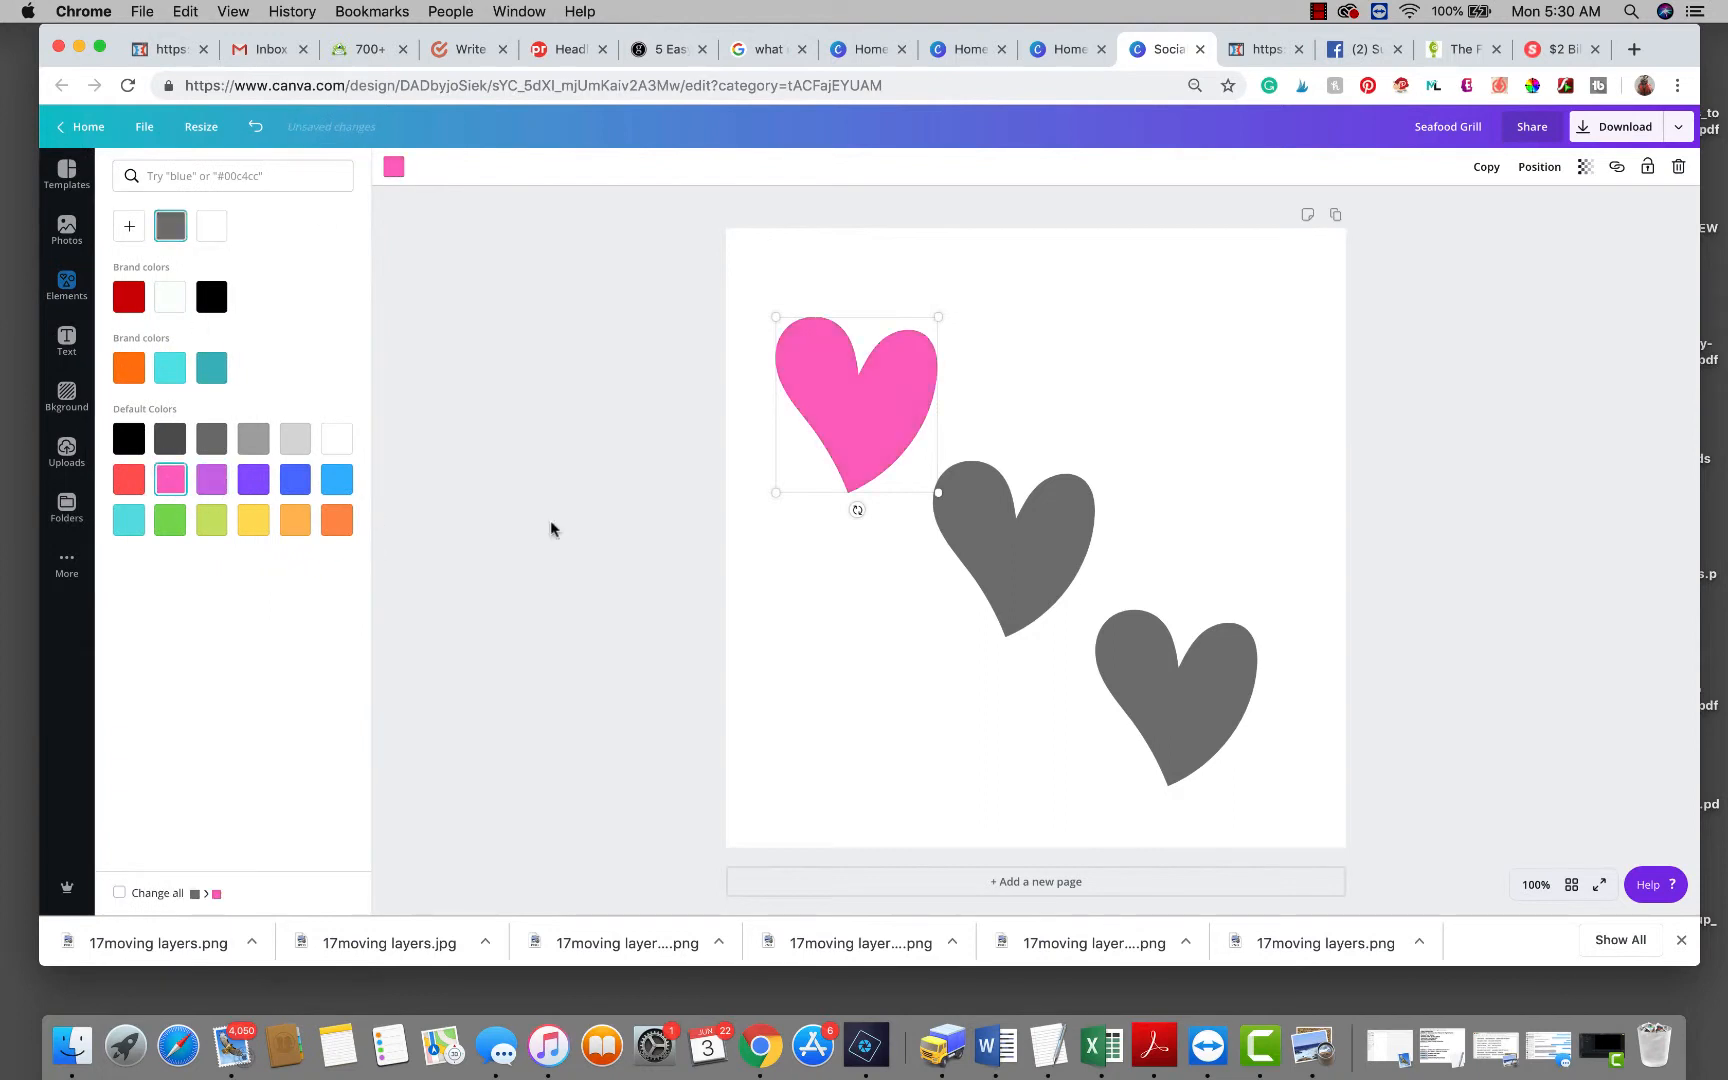
pyautogui.click(970, 537)
pyautogui.click(211, 479)
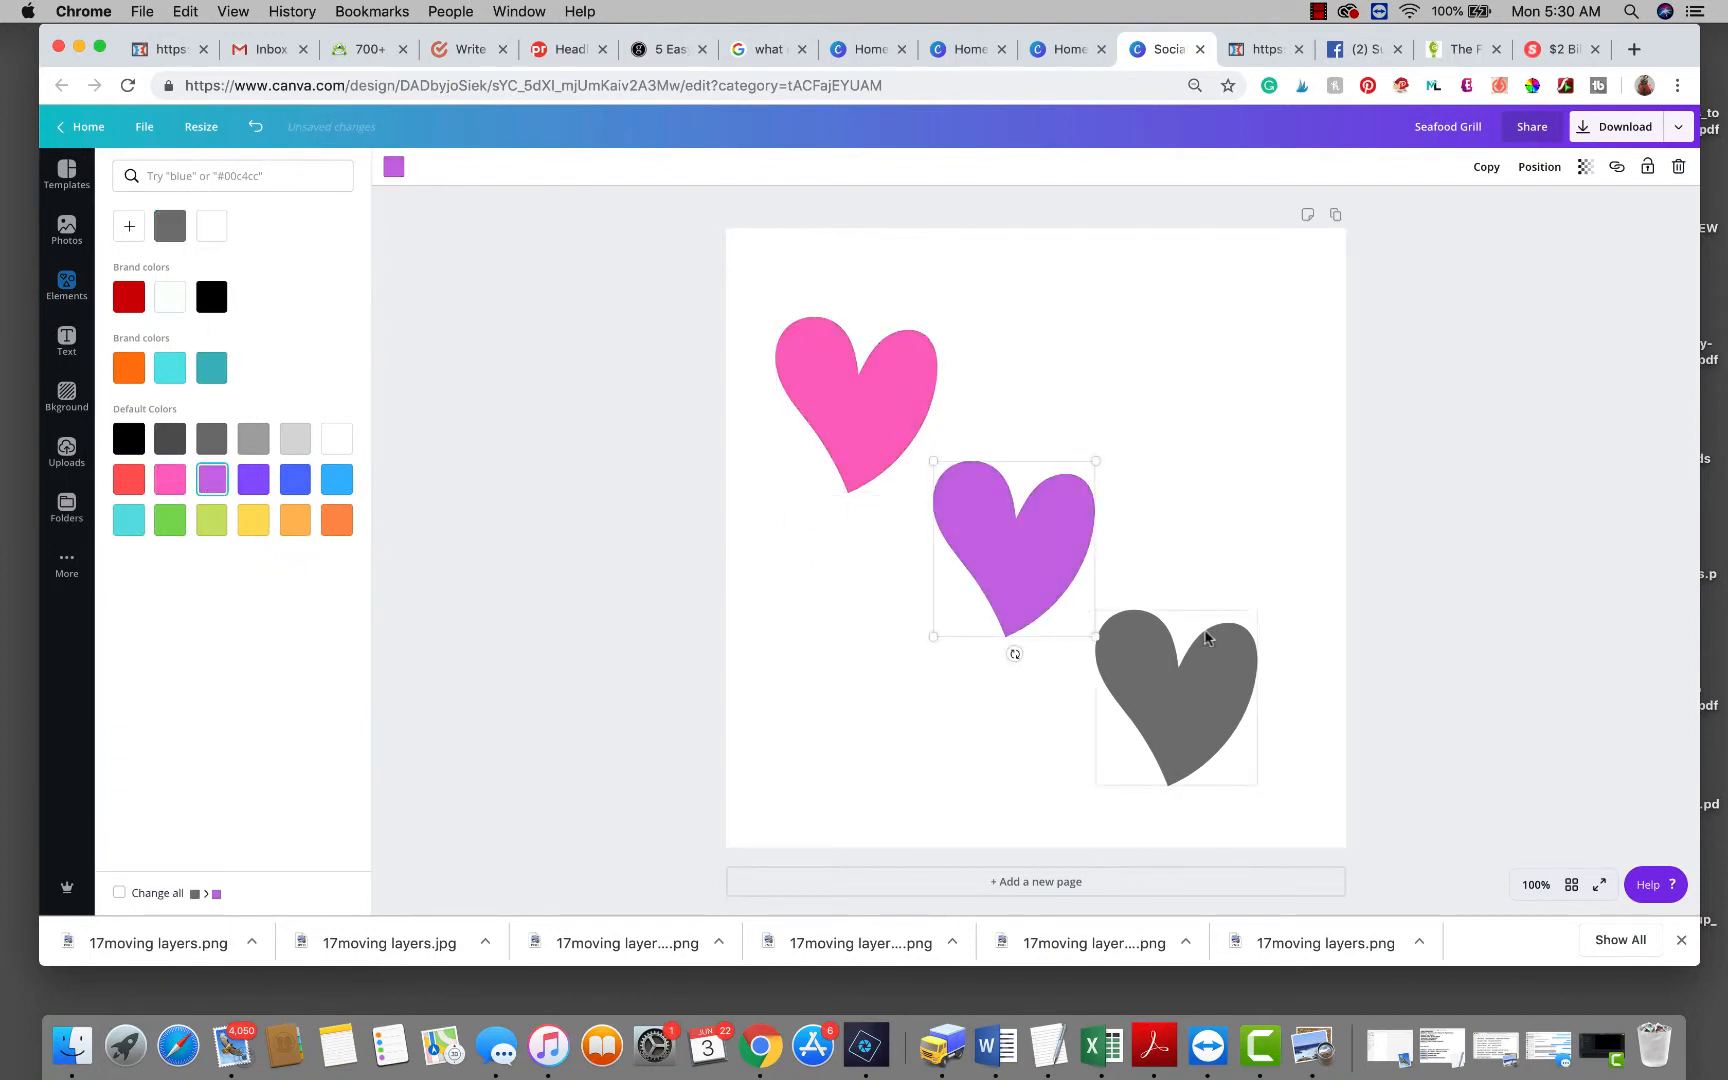
pyautogui.click(1214, 708)
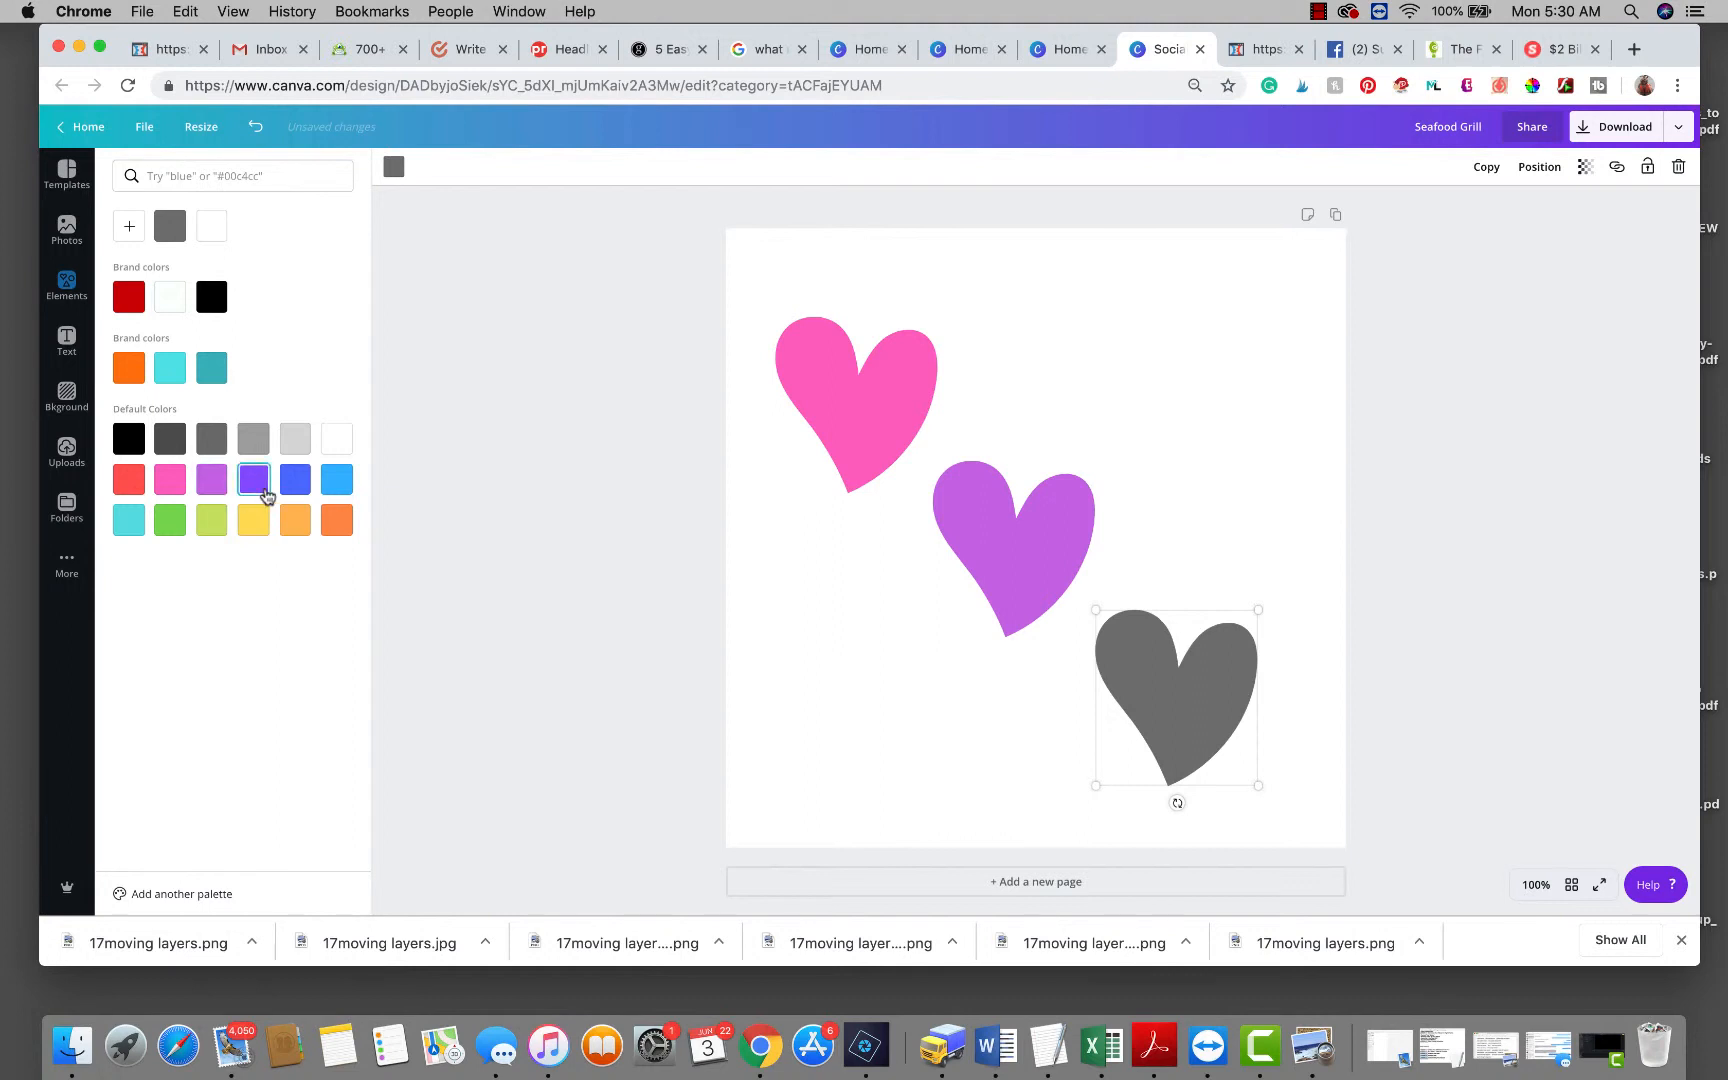
pyautogui.click(254, 485)
# Select the hearts individually, then marquee-select all three together.
pyautogui.click(1515, 517)
pyautogui.click(880, 426)
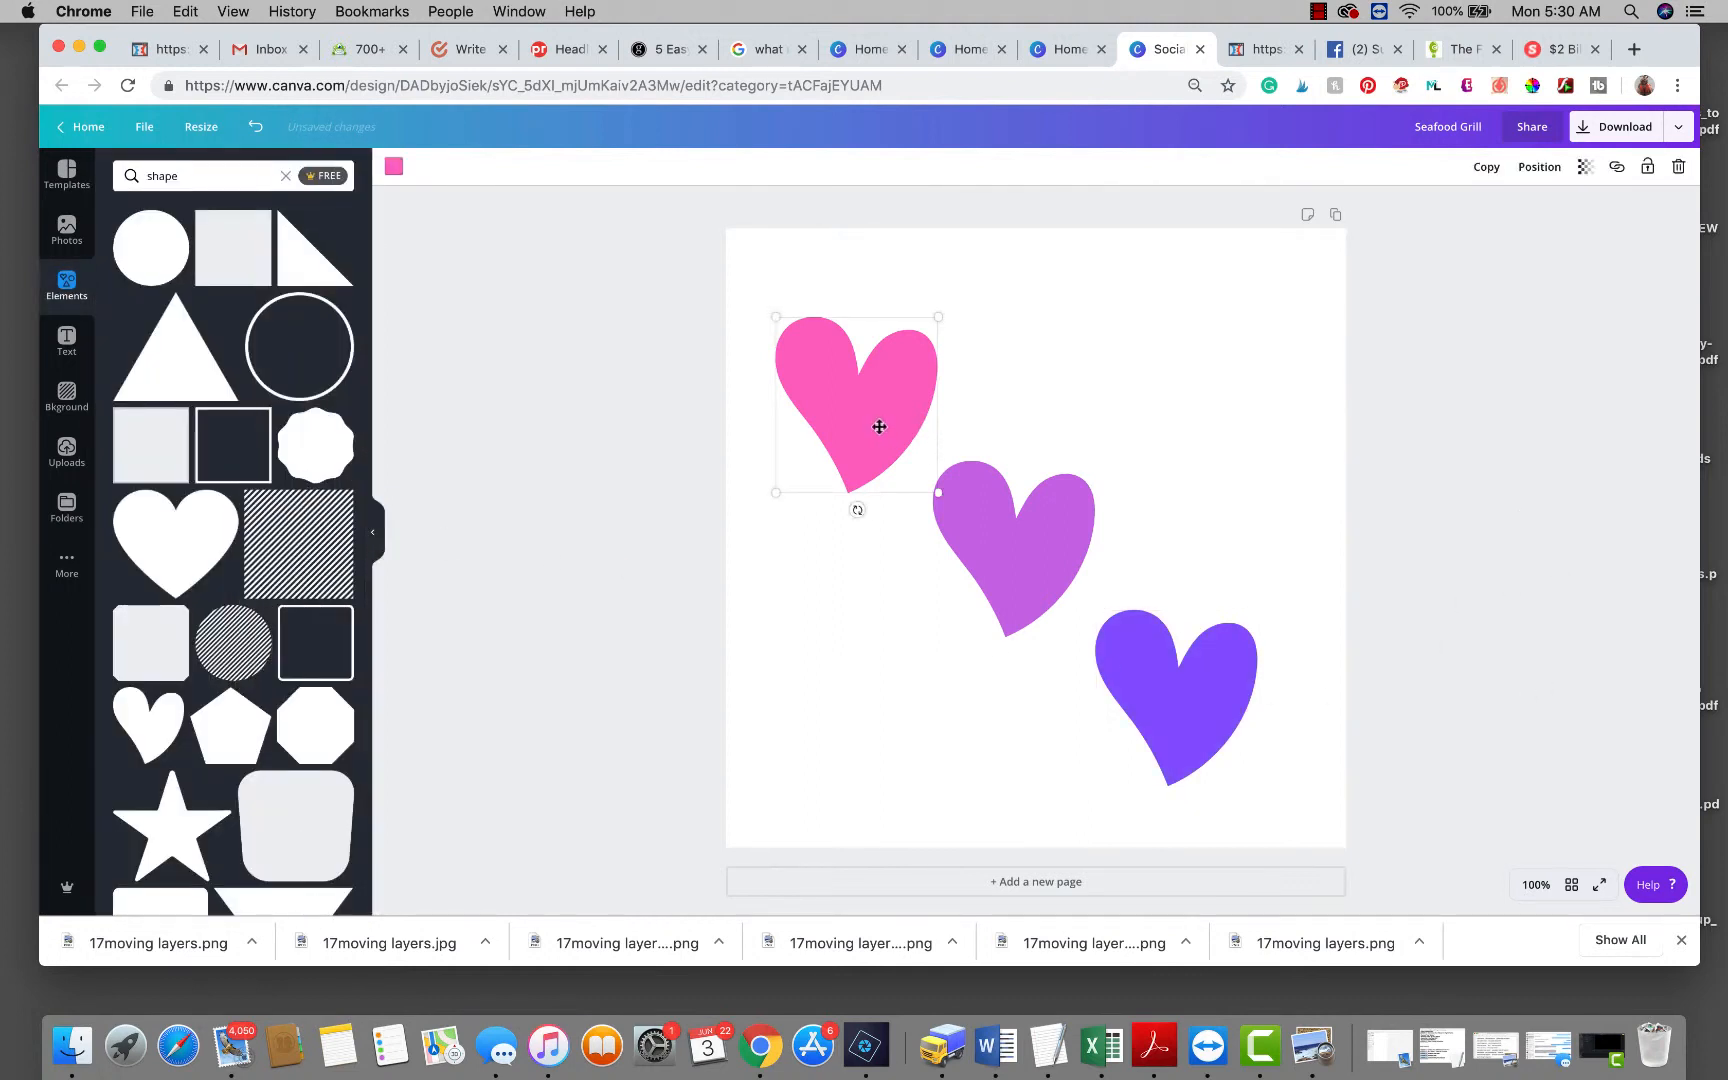
pyautogui.moveTo(723, 272); pyautogui.dragTo(1323, 829)
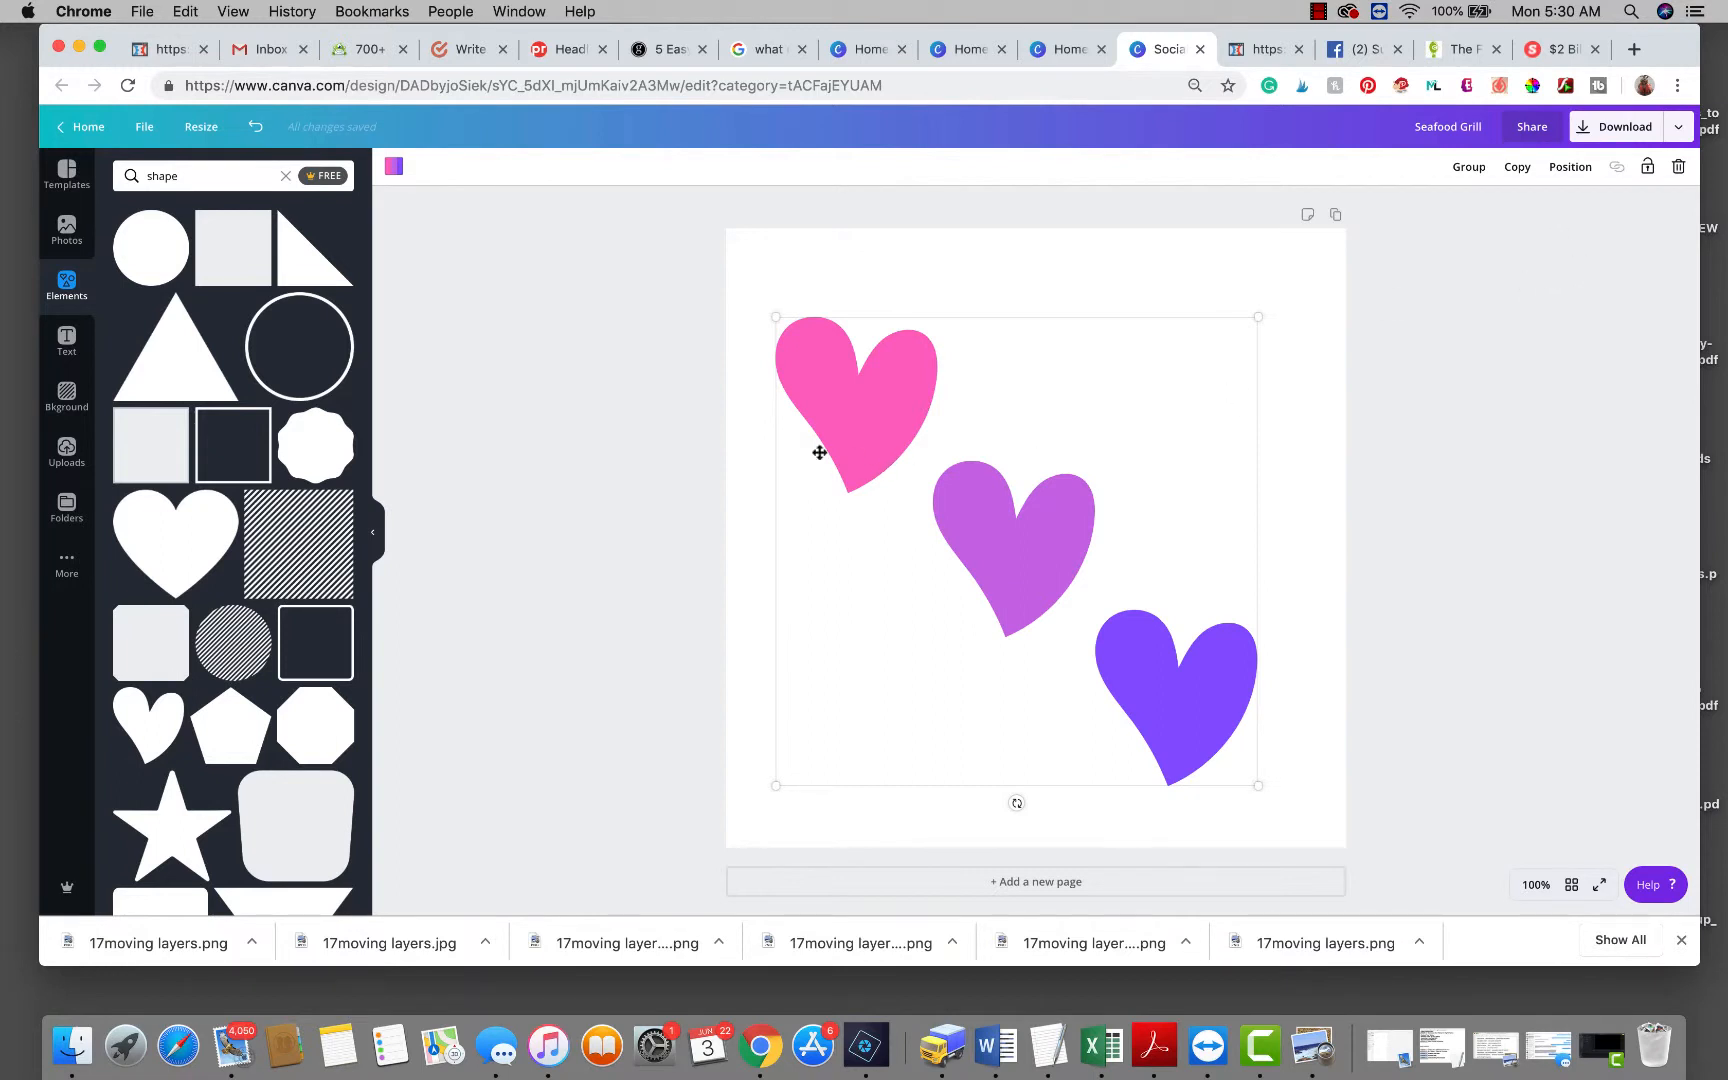
pyautogui.click(1502, 463)
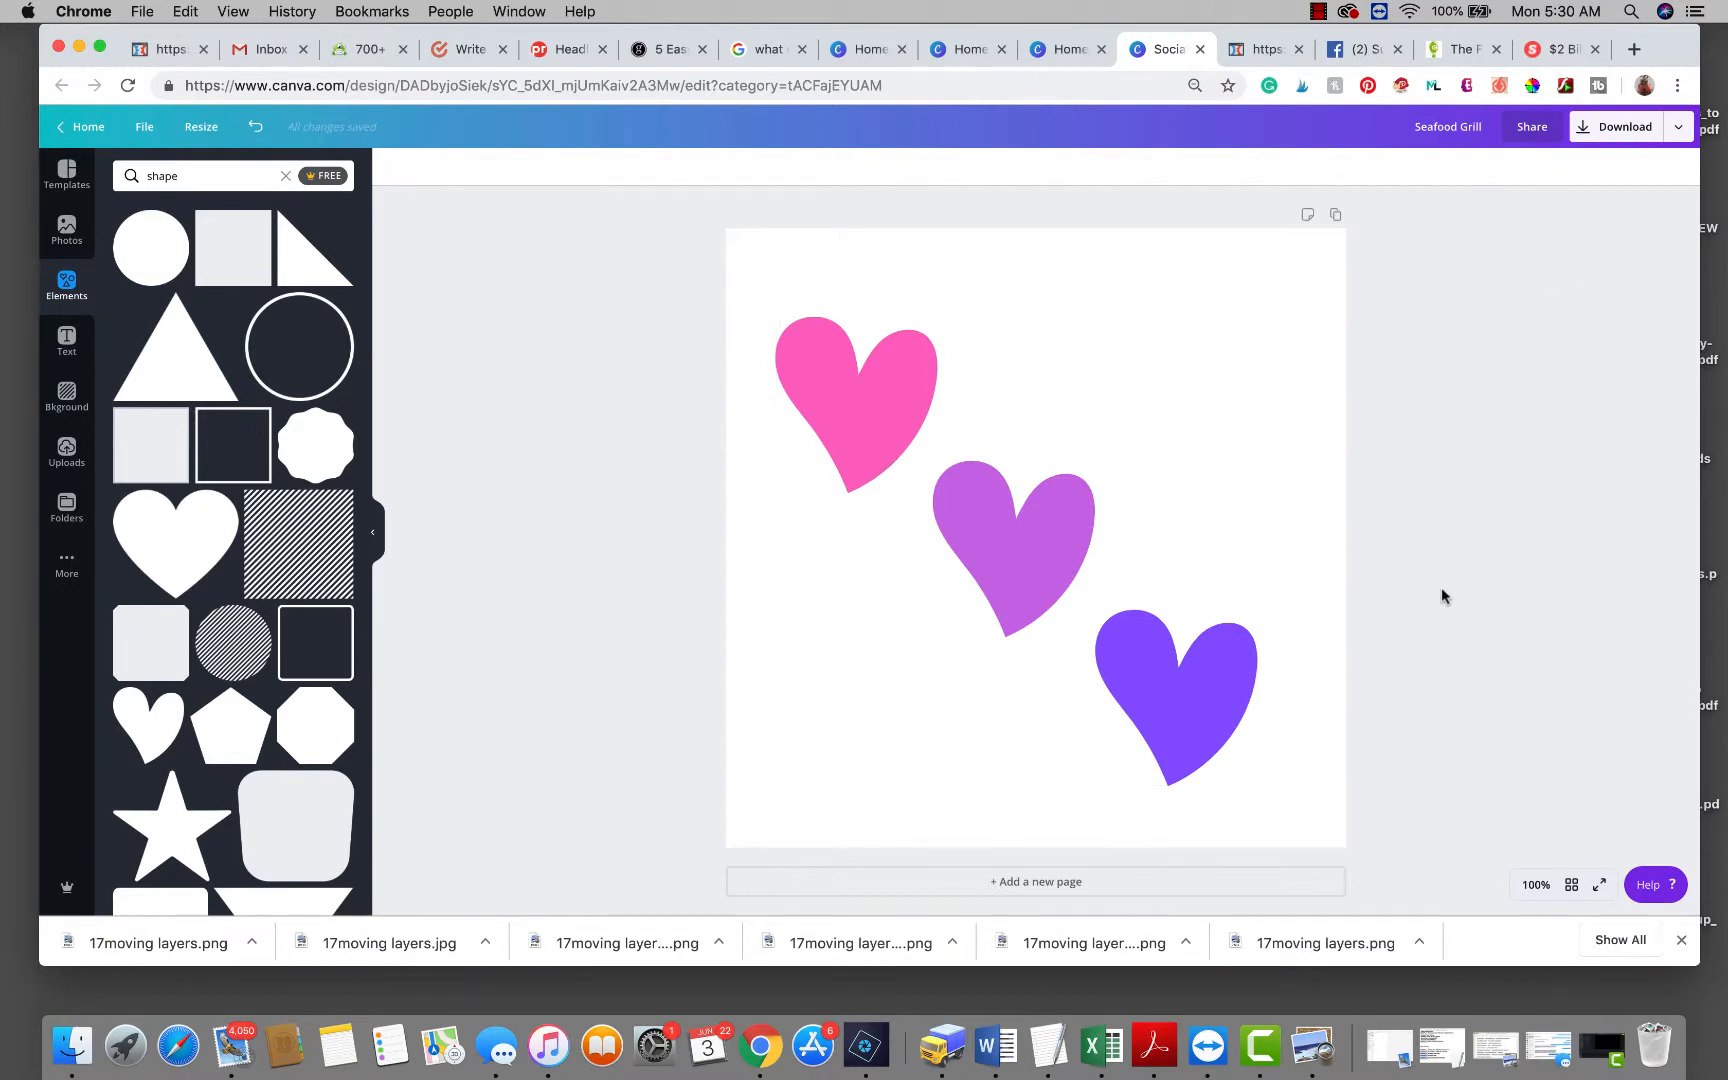
pyautogui.click(1196, 708)
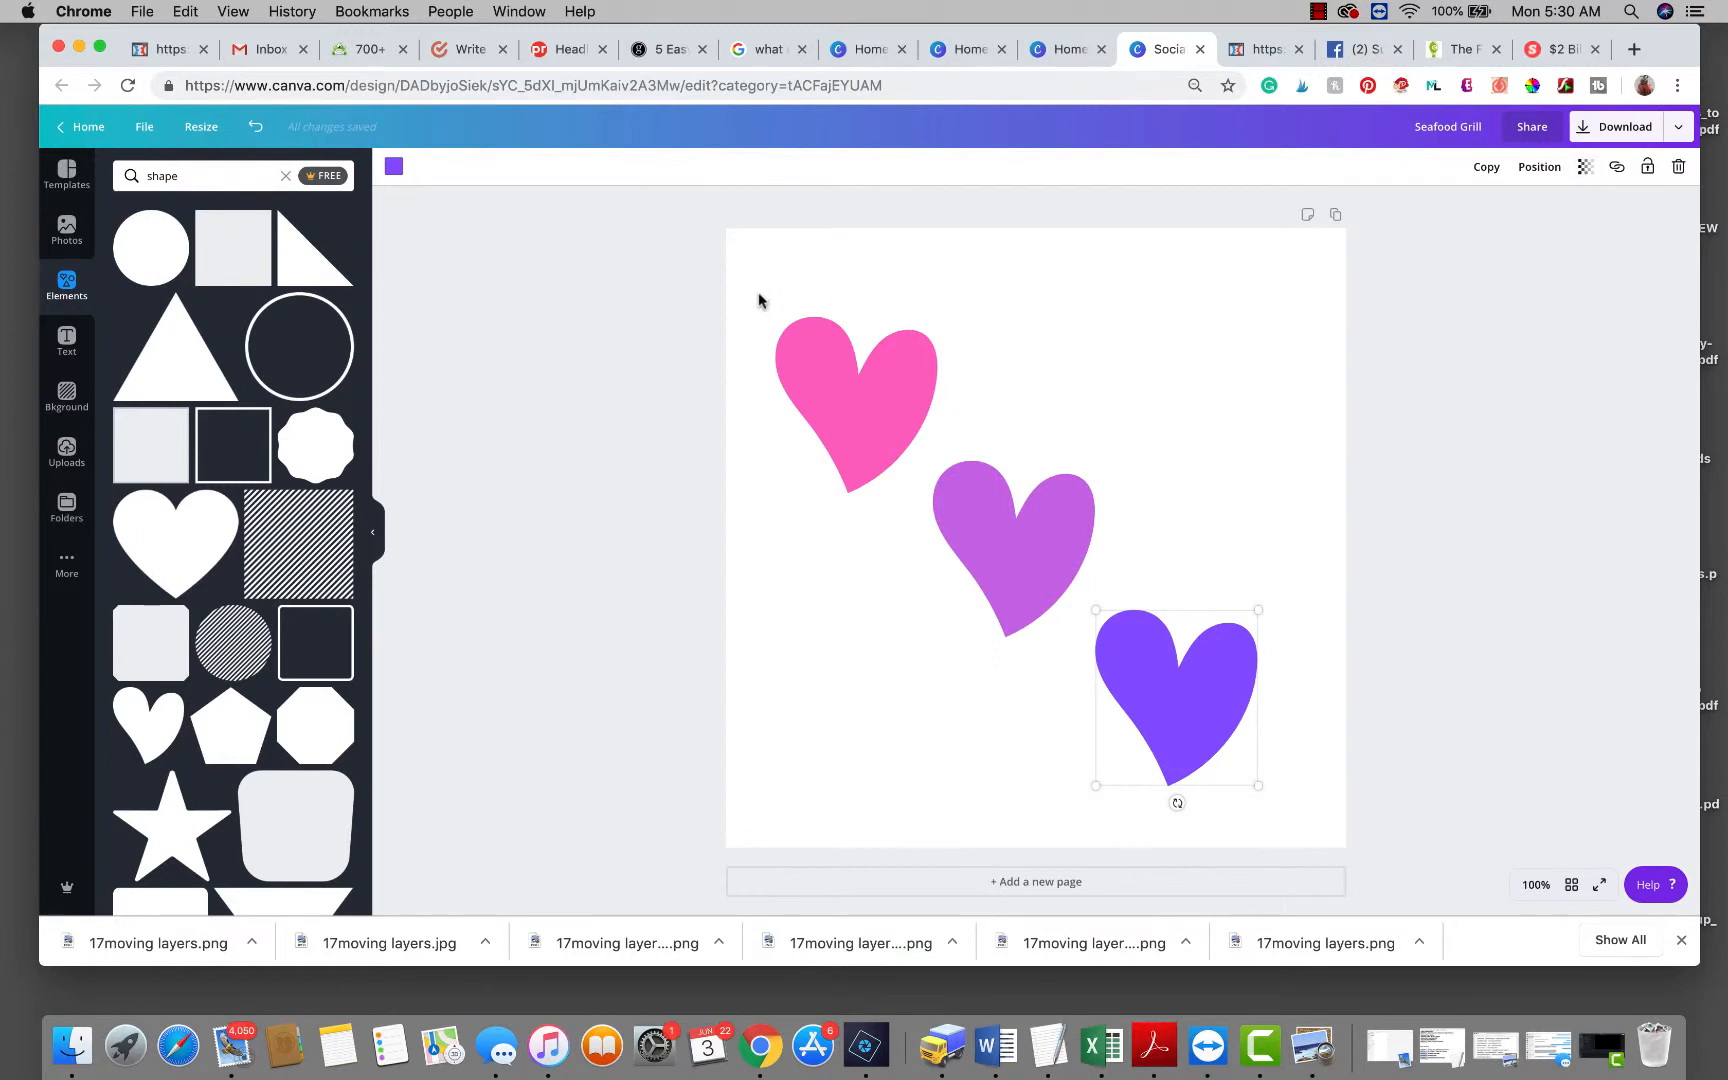
pyautogui.moveTo(742, 266); pyautogui.dragTo(1346, 762)
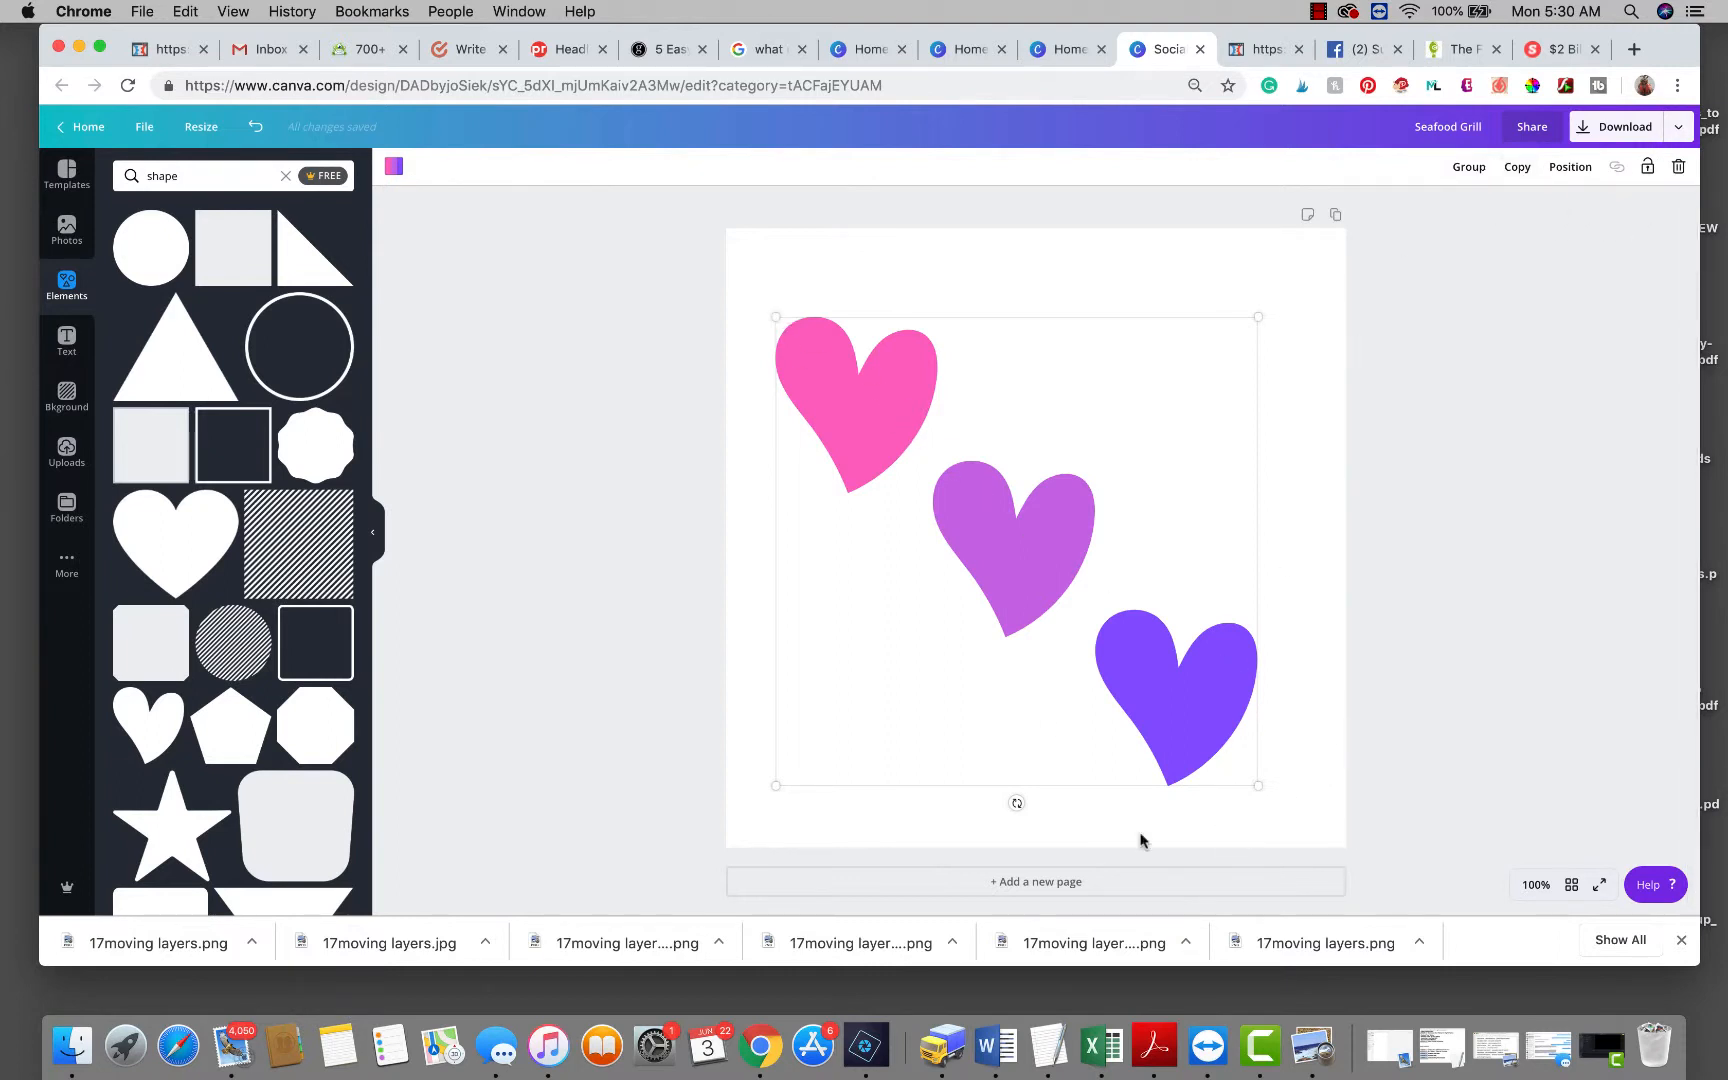
# Lower the transparency of the violet, purple and pink hearts to about 70.
pyautogui.click(1171, 689)
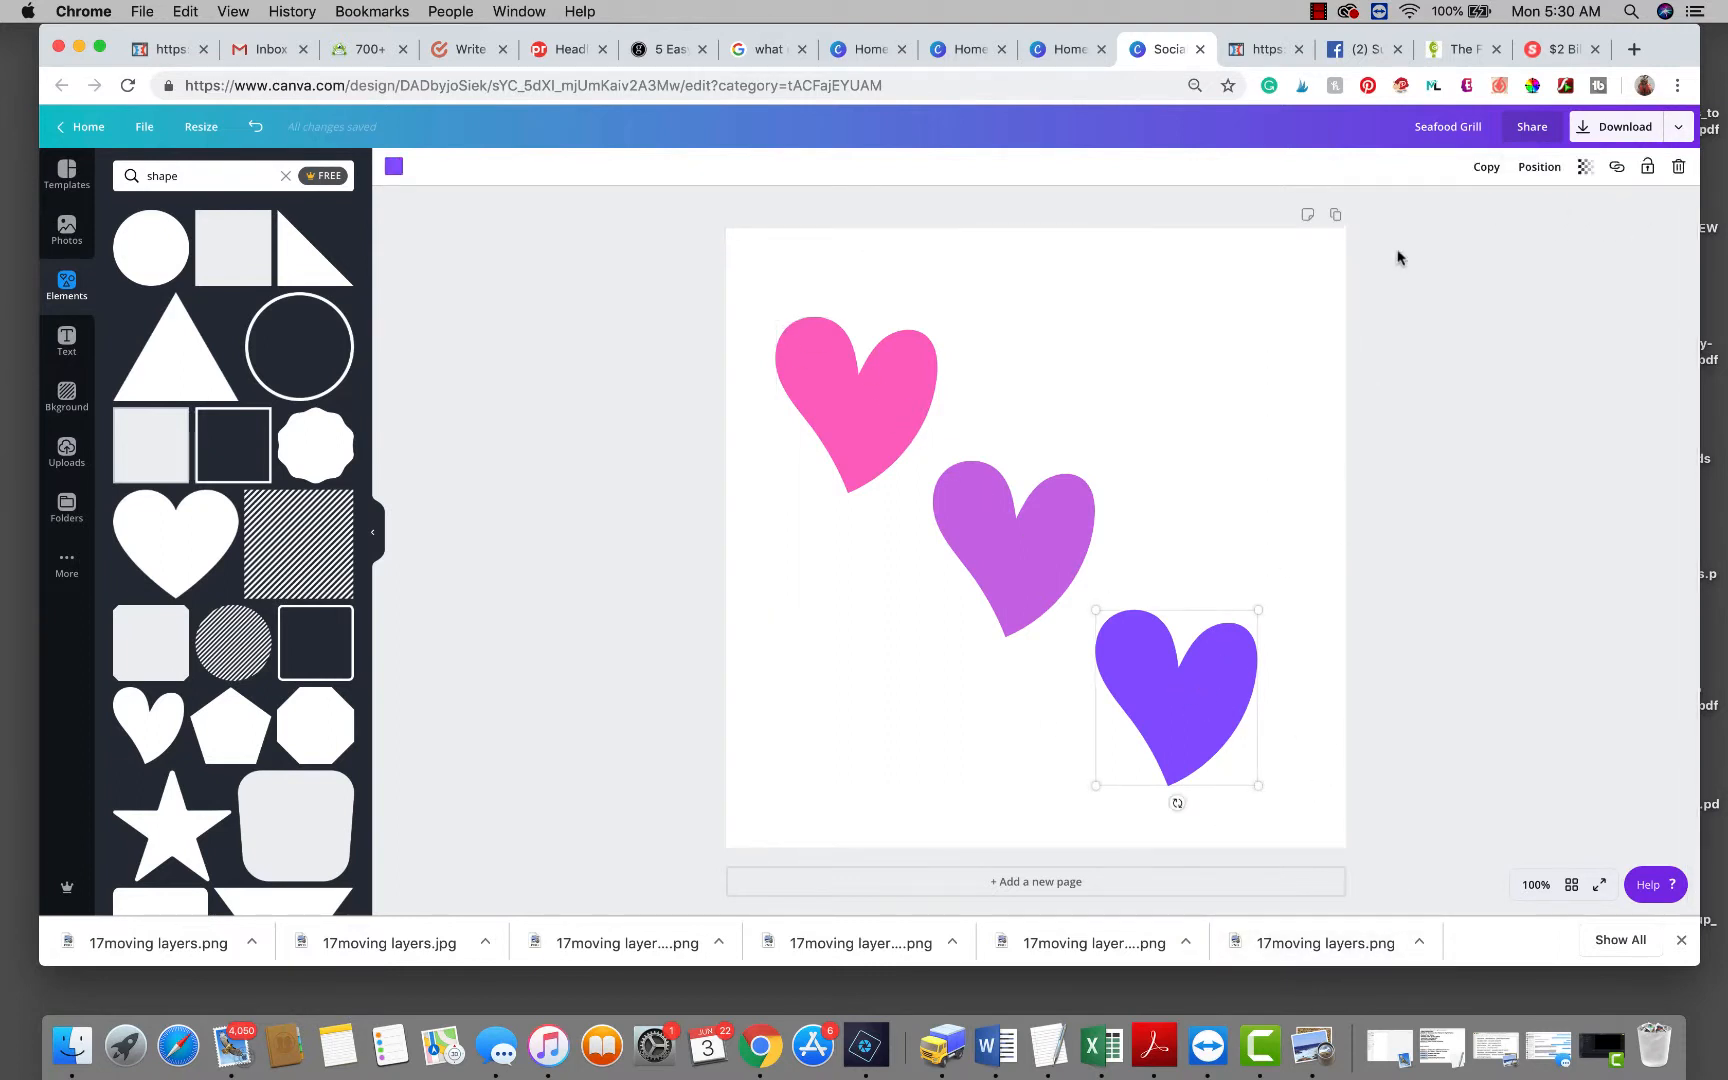
pyautogui.click(1585, 167)
pyautogui.moveTo(1551, 213); pyautogui.dragTo(1519, 216)
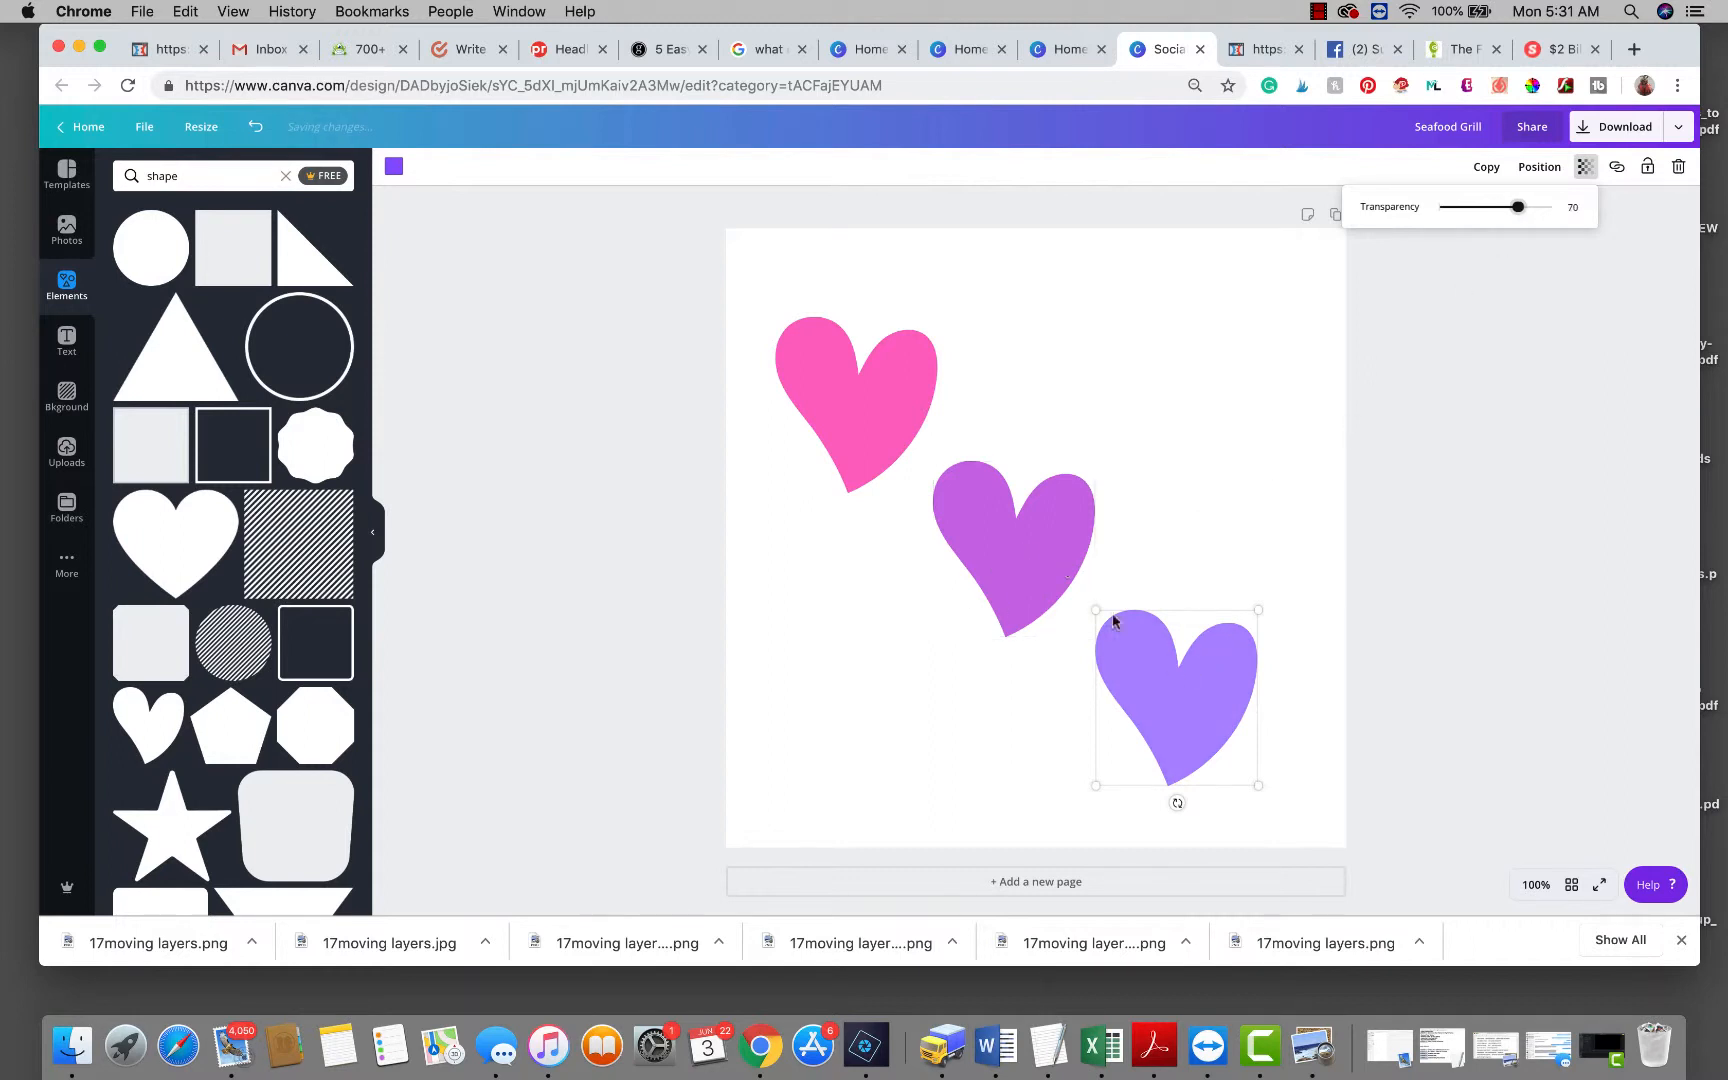
pyautogui.click(1034, 530)
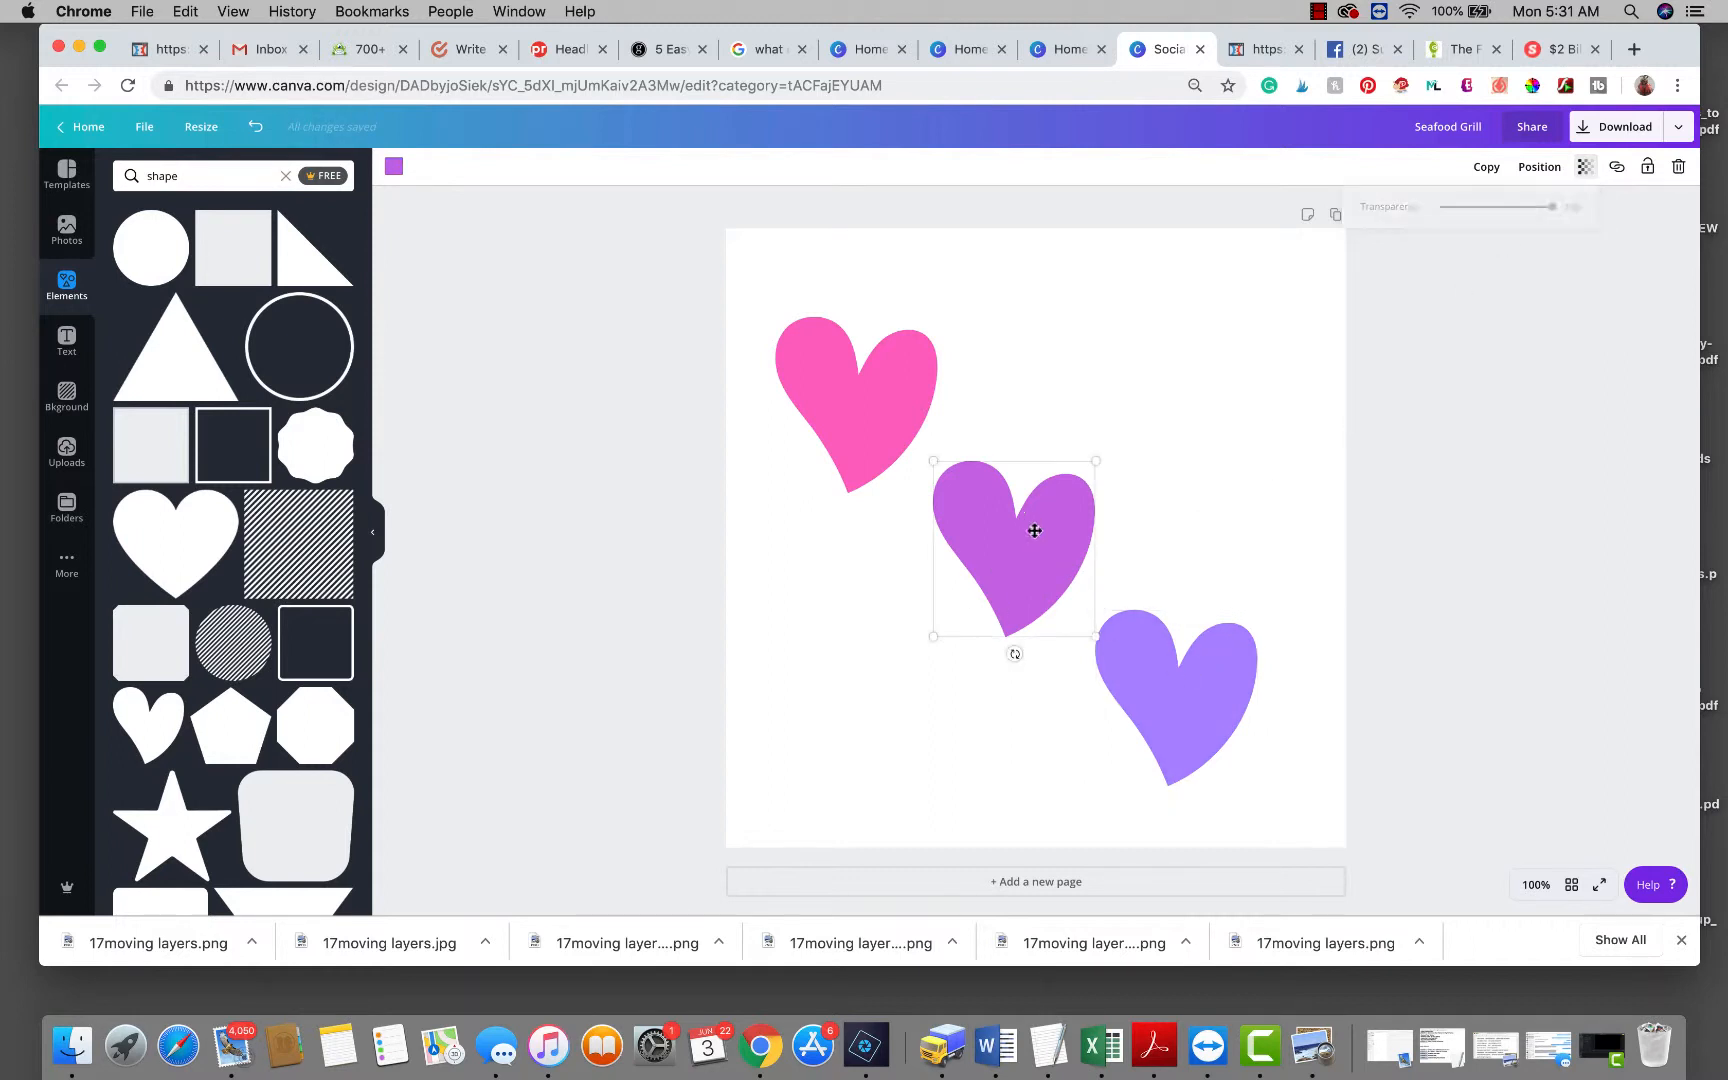
pyautogui.click(1585, 168)
pyautogui.moveTo(1551, 215); pyautogui.dragTo(1518, 219)
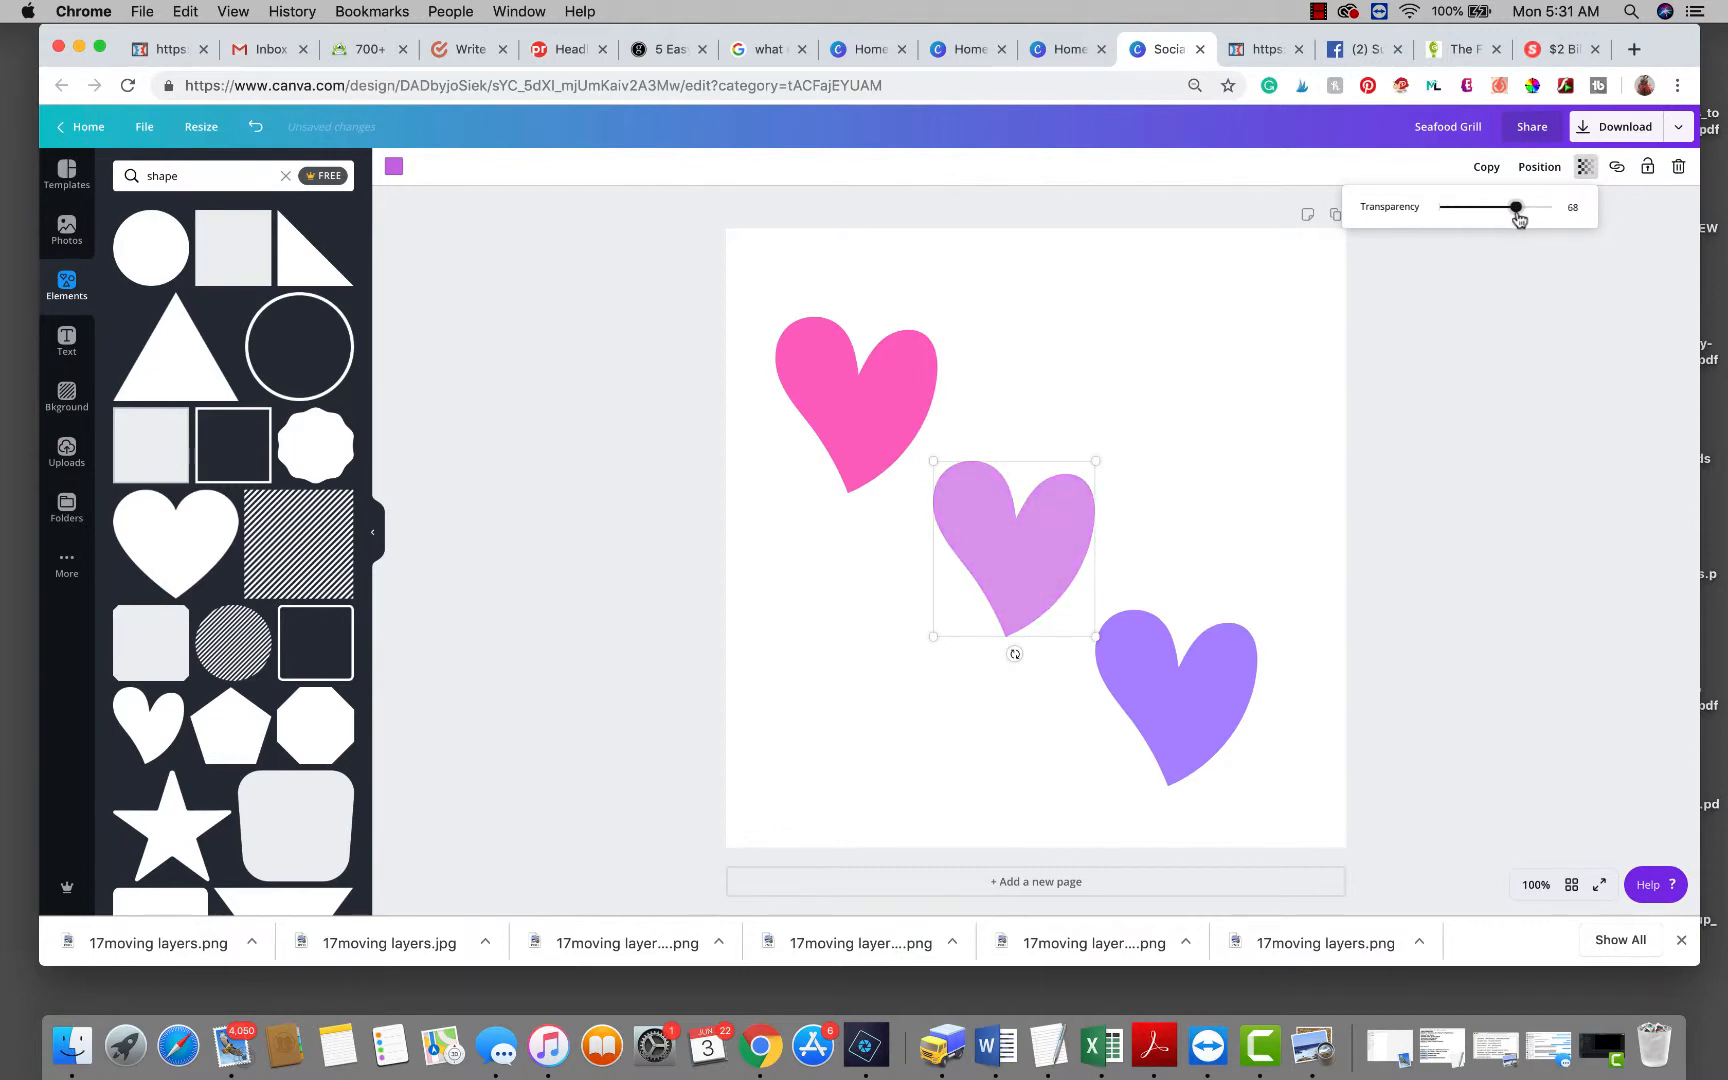
pyautogui.click(930, 375)
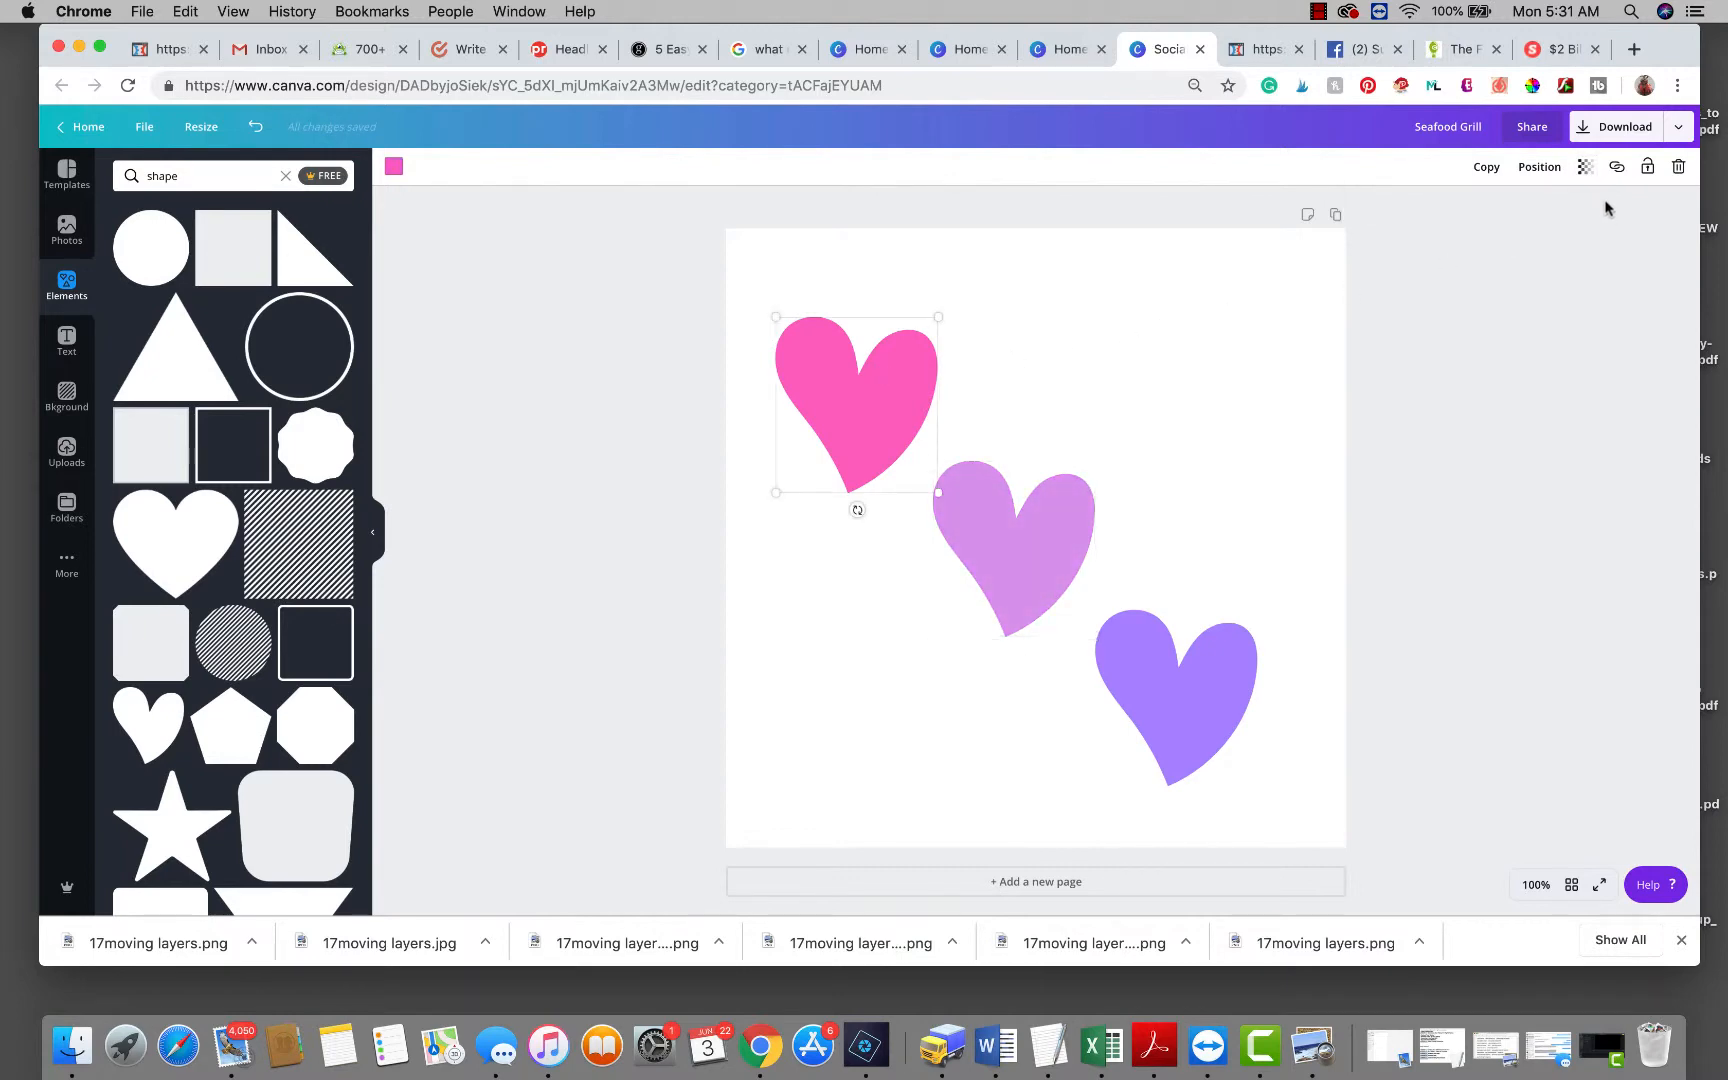
pyautogui.click(1585, 167)
pyautogui.moveTo(1551, 212); pyautogui.dragTo(1518, 222)
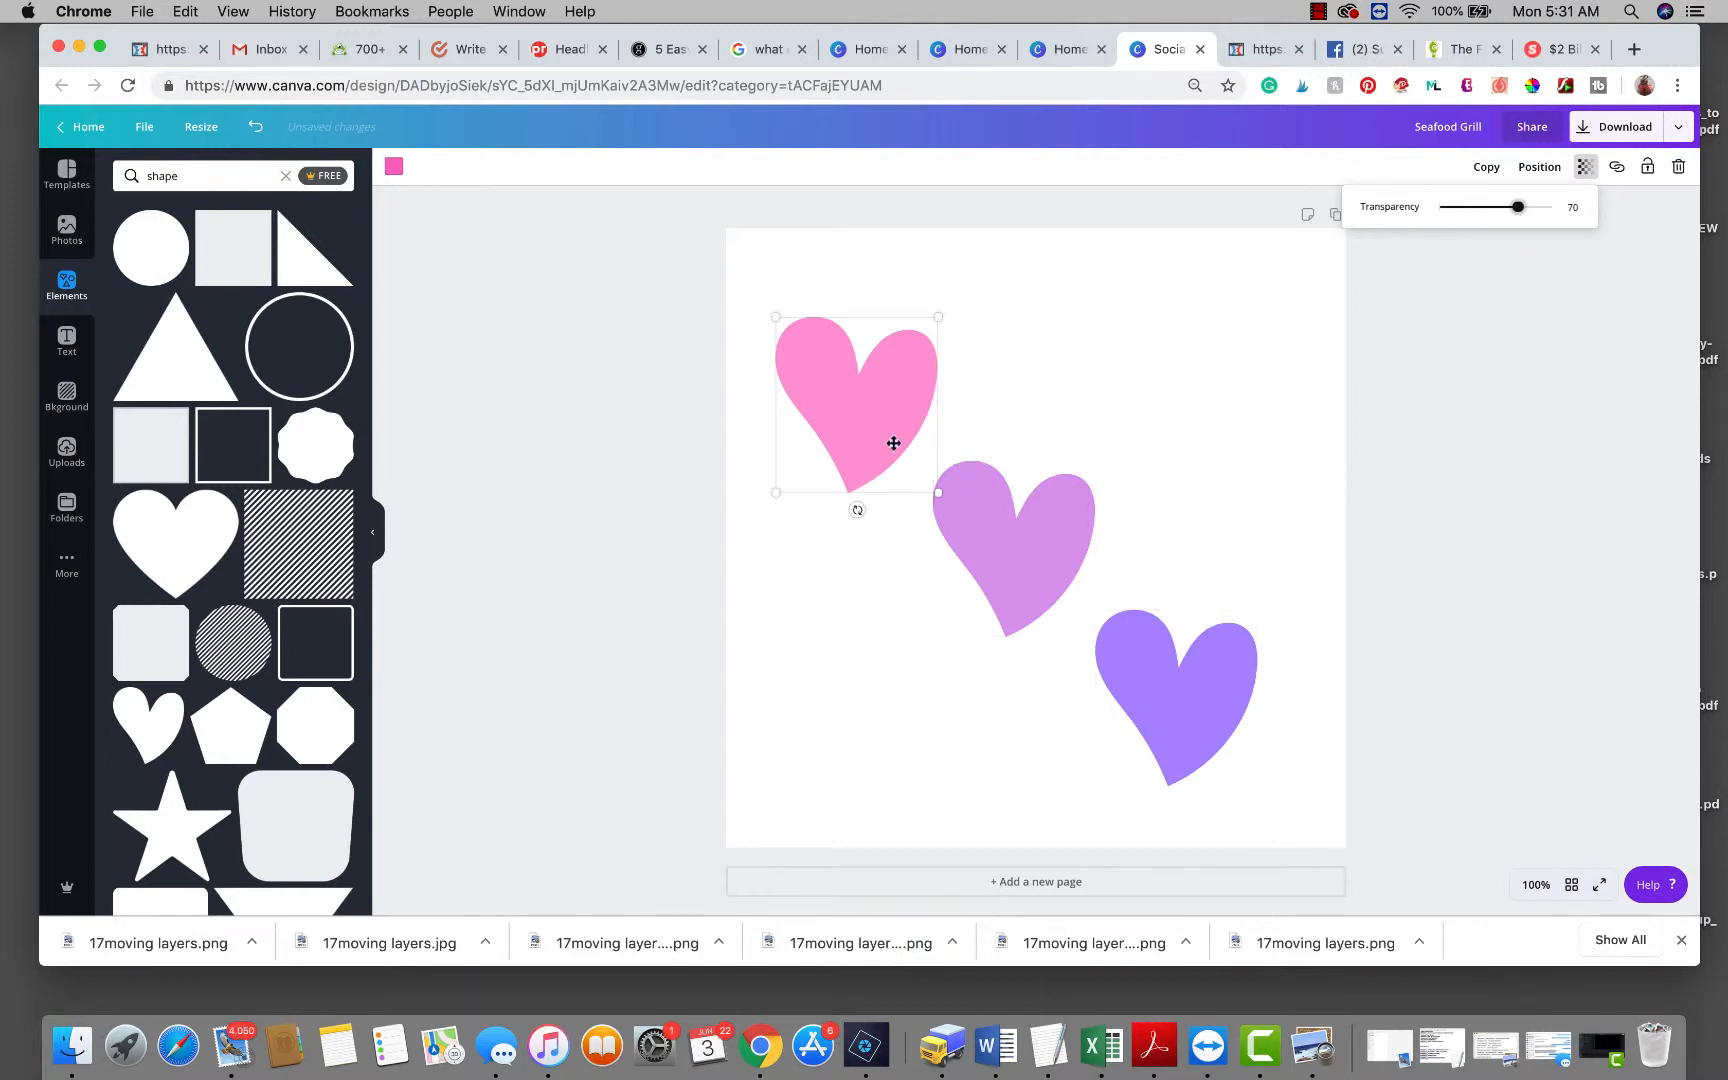
# Move the pink and violet hearts onto the middle heart so they overlap diagonally.
pyautogui.moveTo(857, 389); pyautogui.dragTo(917, 436)
pyautogui.moveTo(1192, 756); pyautogui.dragTo(1125, 707)
pyautogui.click(1463, 627)
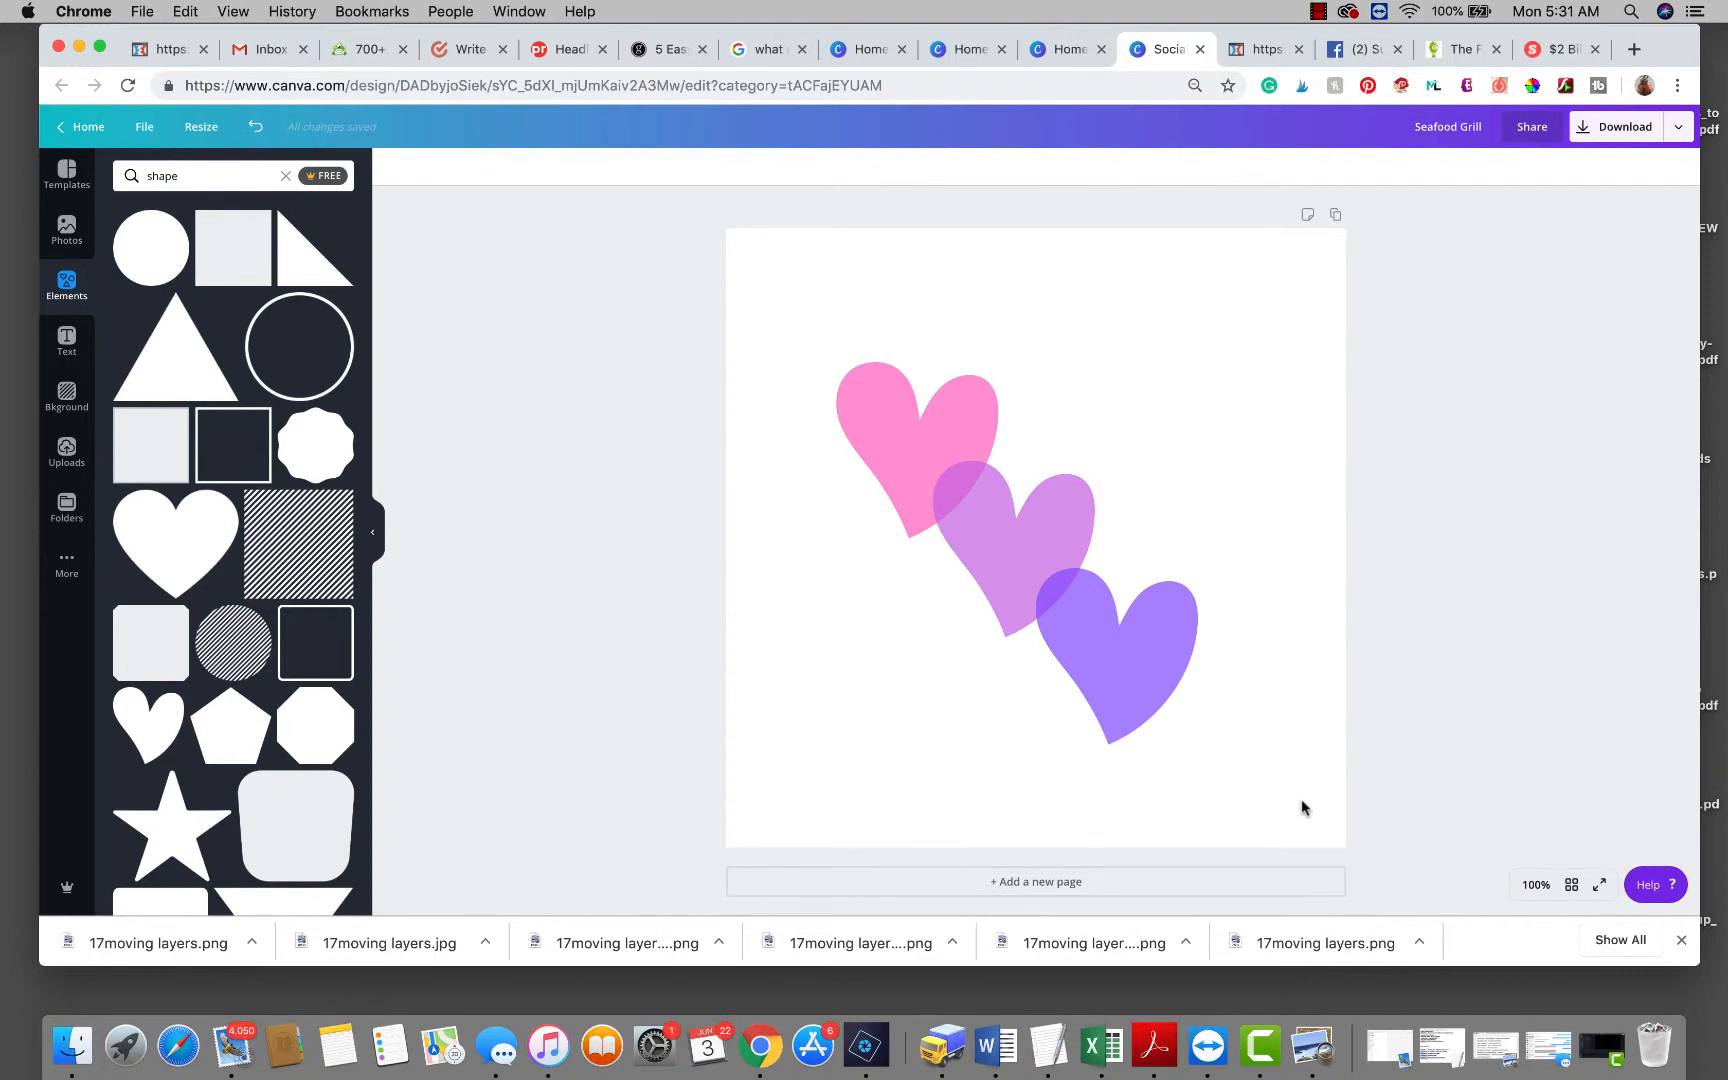
pyautogui.moveTo(1303, 802); pyautogui.dragTo(790, 290)
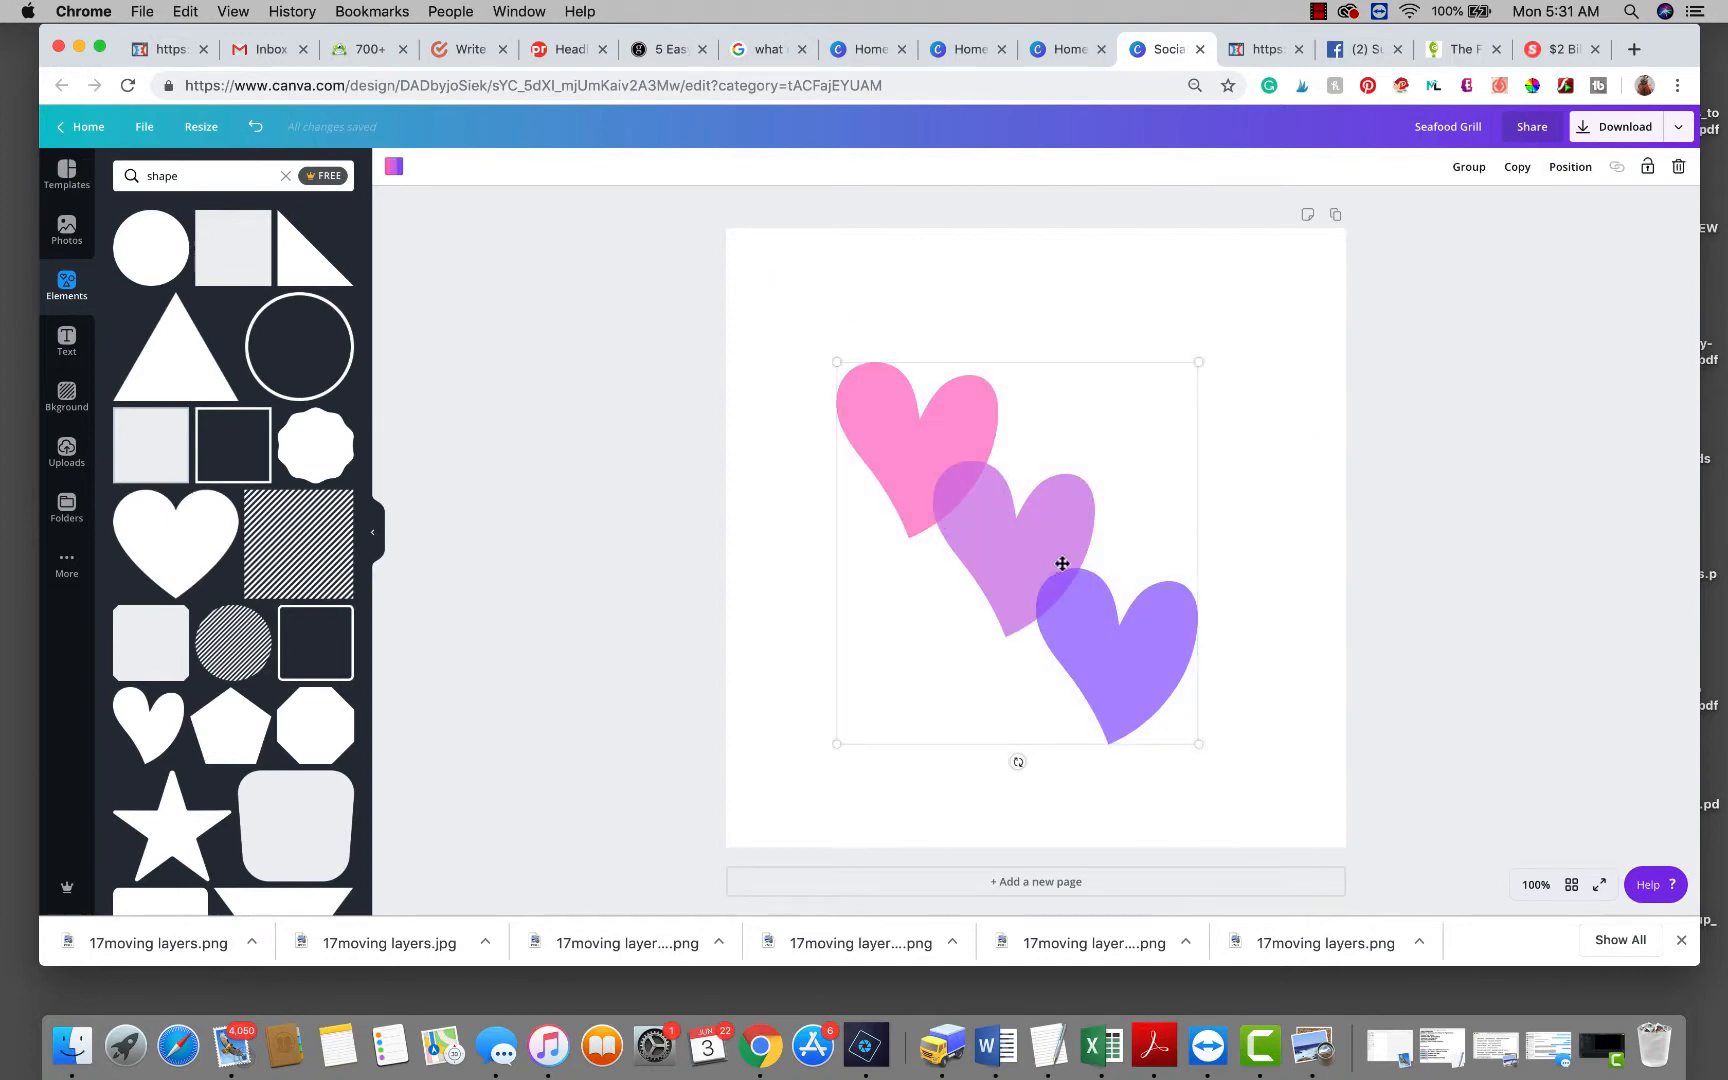
# Delete the hearts and place a shrunken yellow person icon found by searching 'icon'.
pyautogui.press('BackSpace')
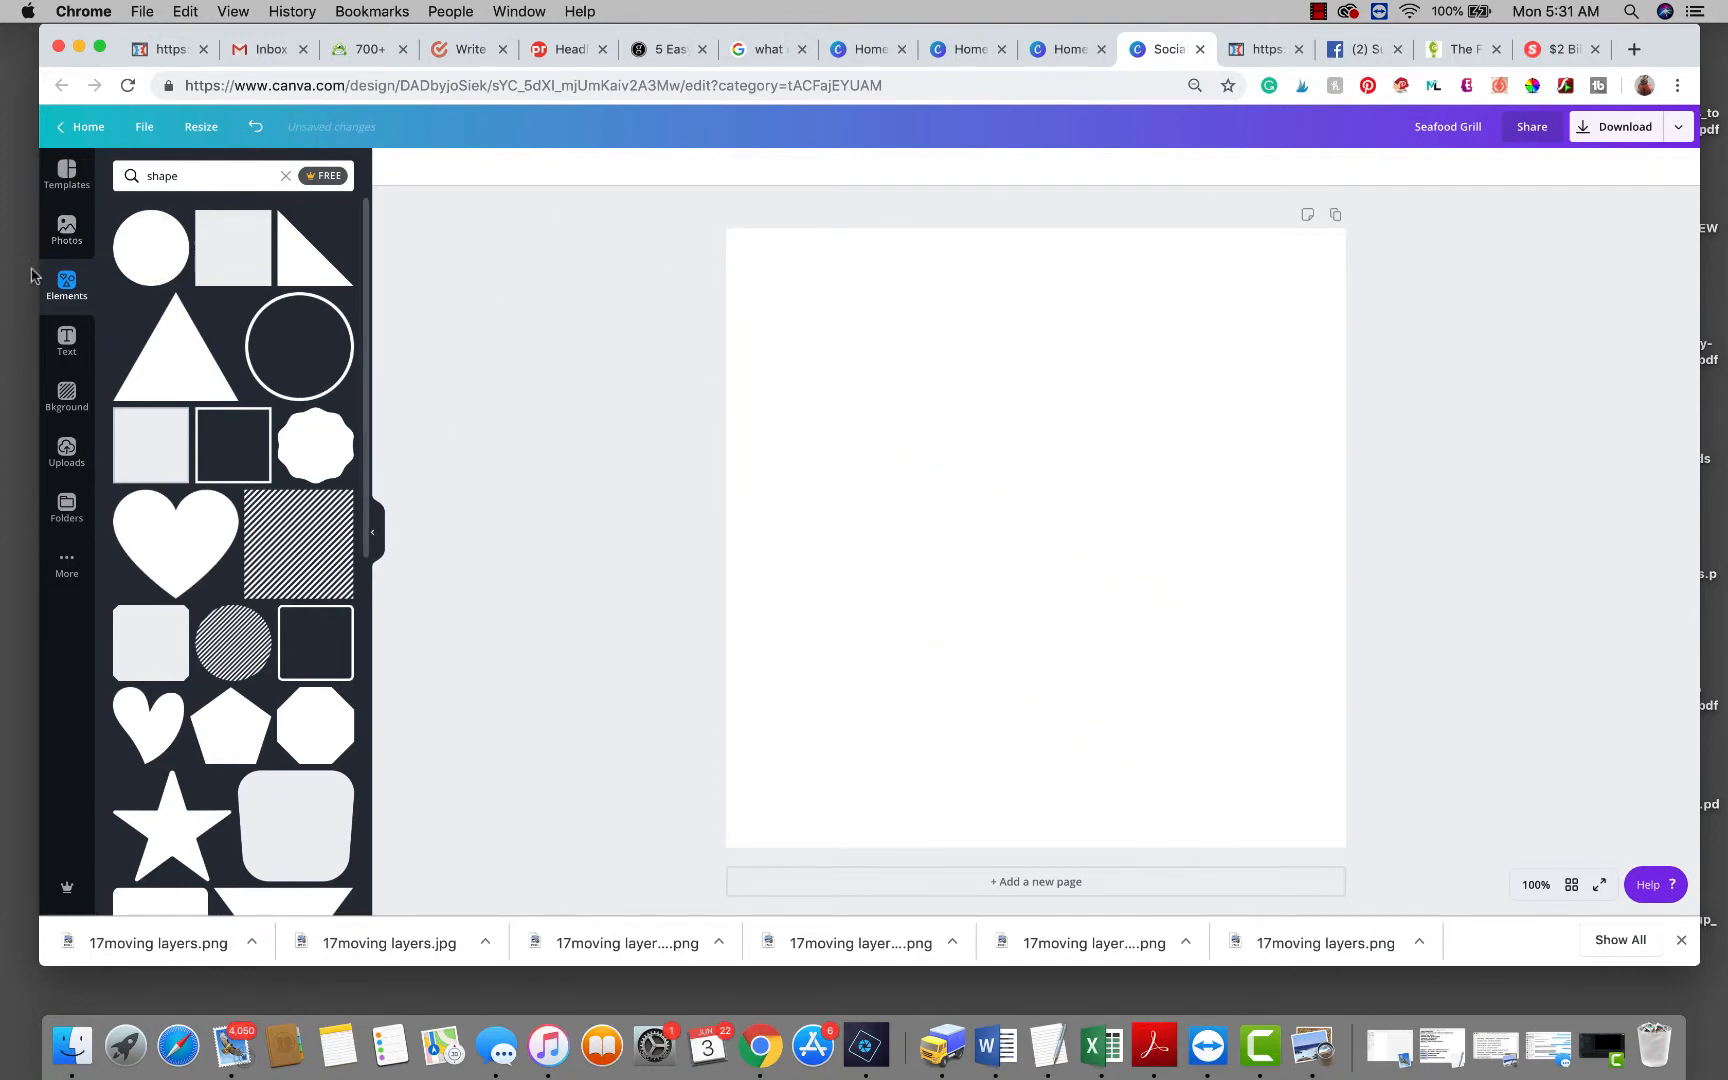
pyautogui.click(205, 176)
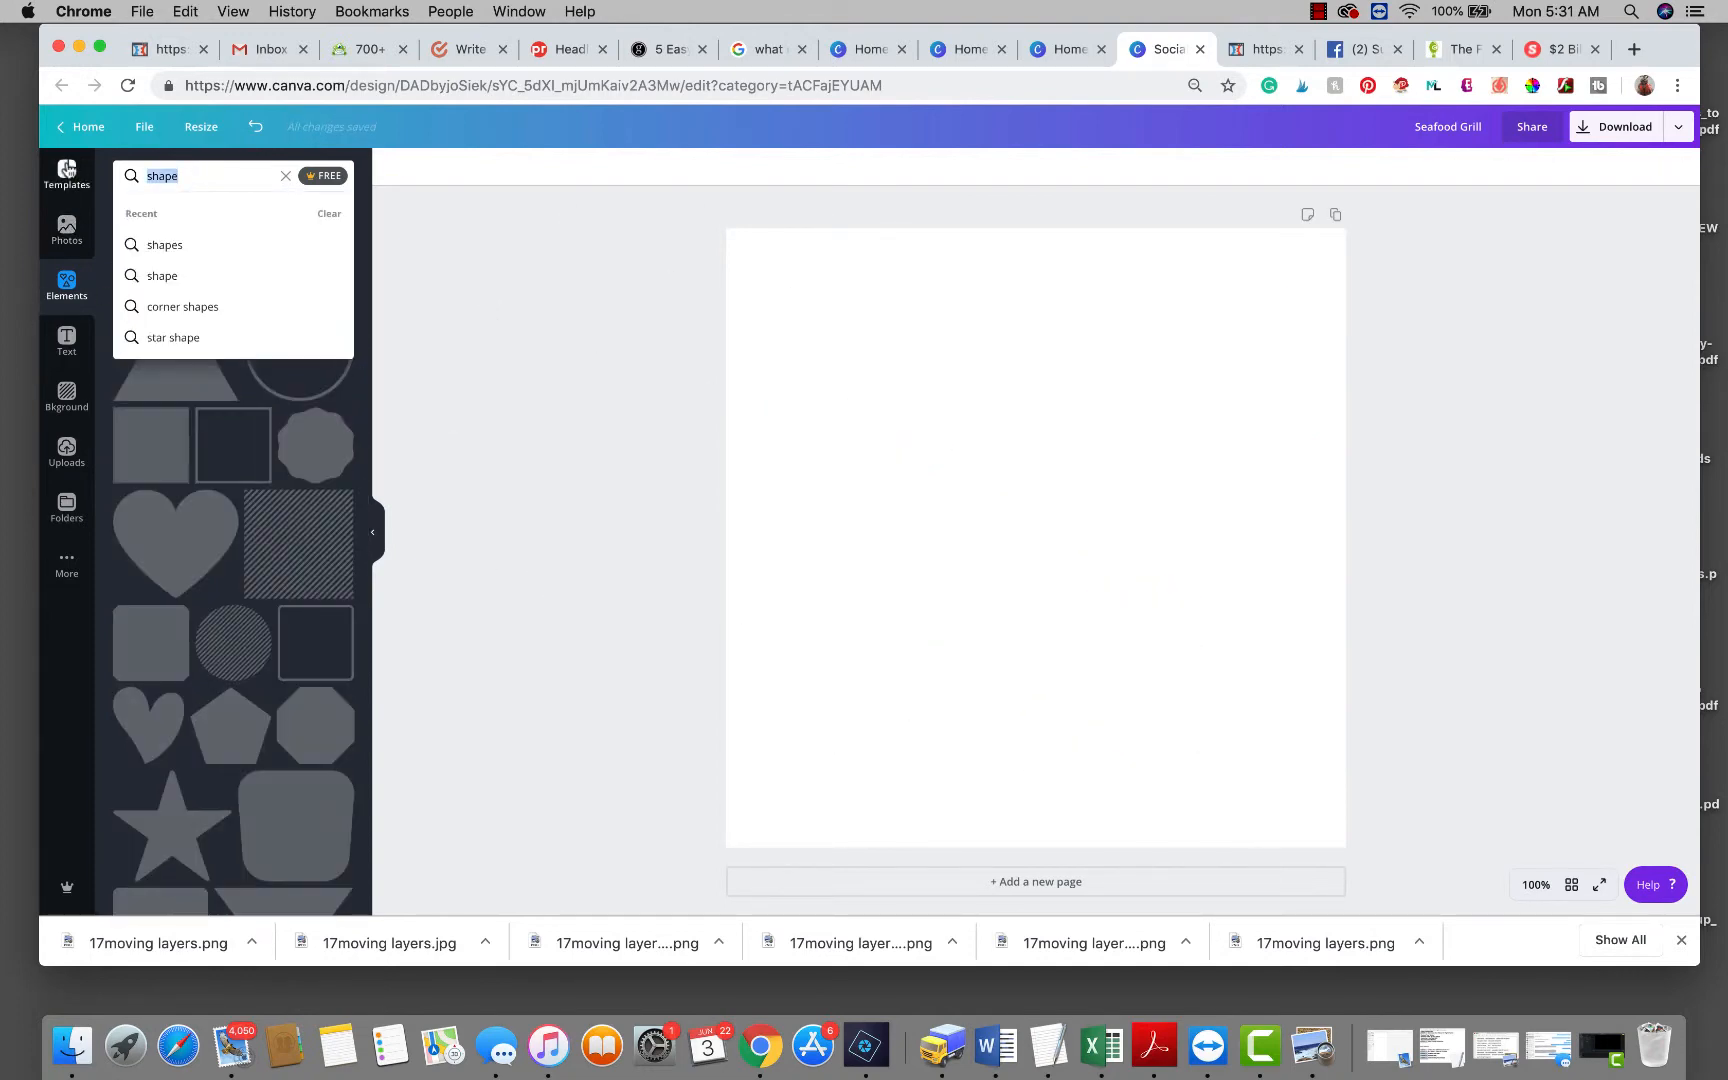
pyautogui.write('i')
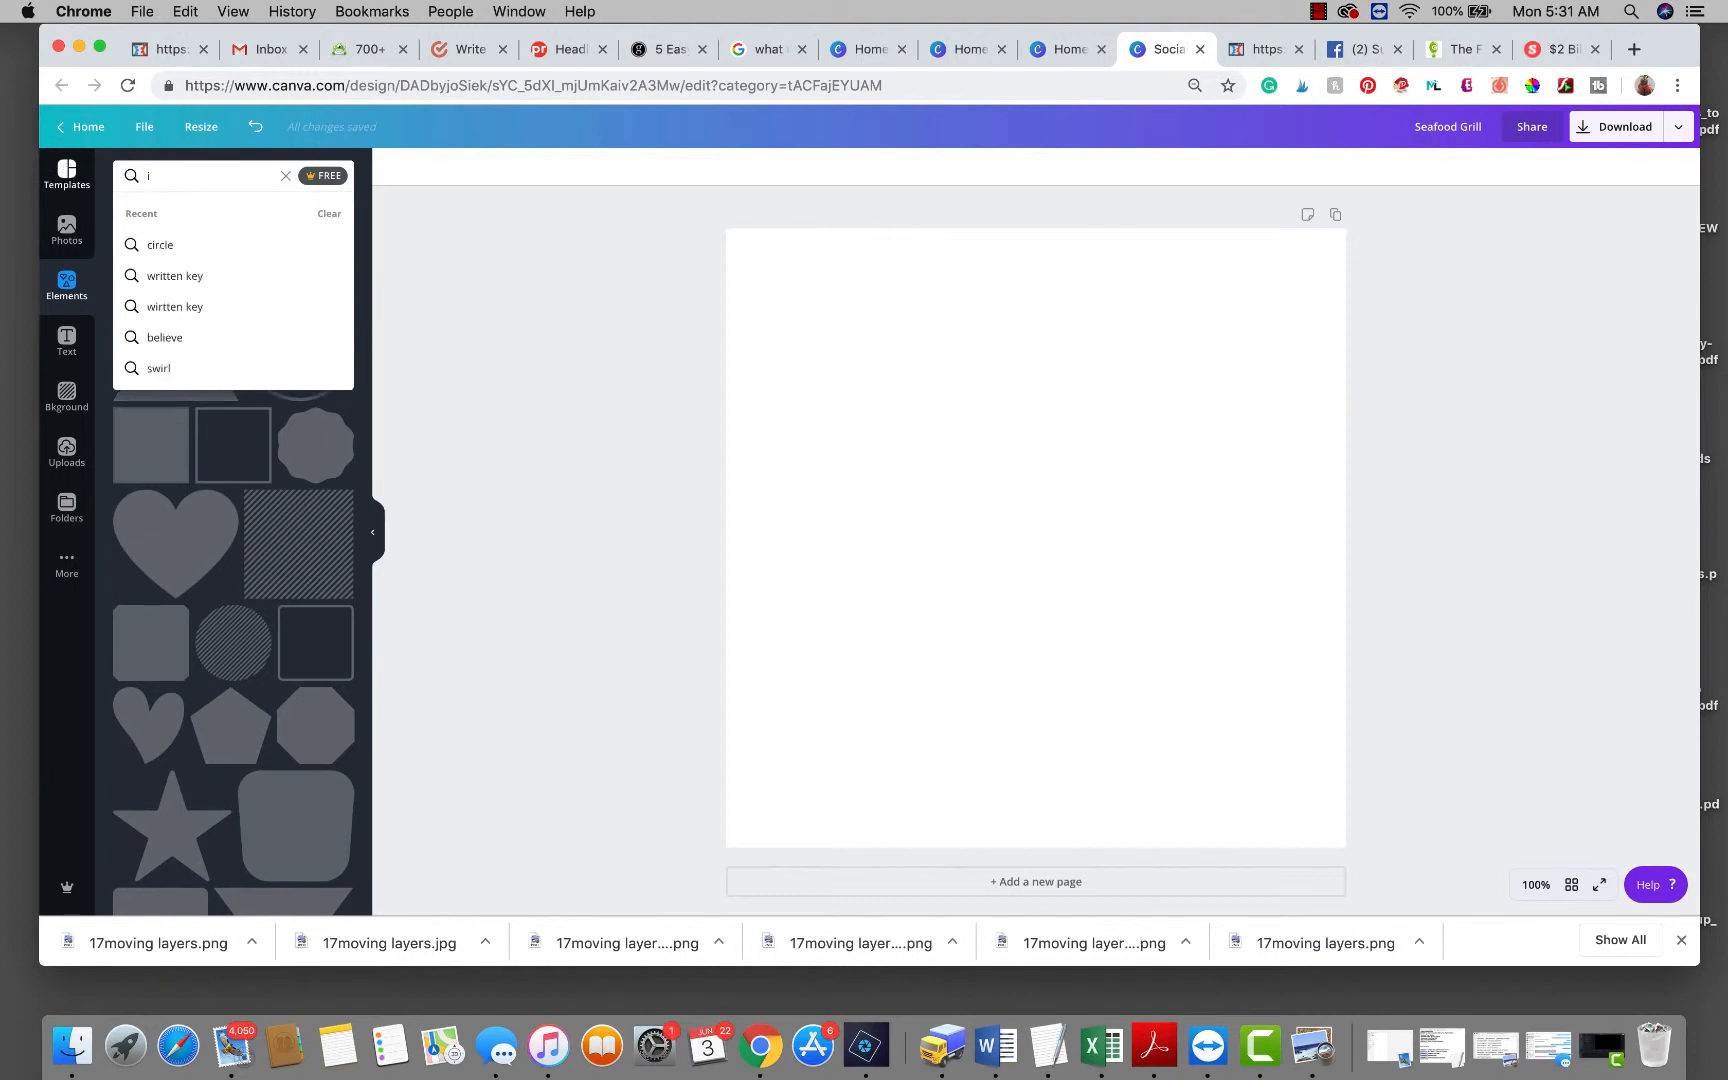
pyautogui.write('con')
pyautogui.press('Return')
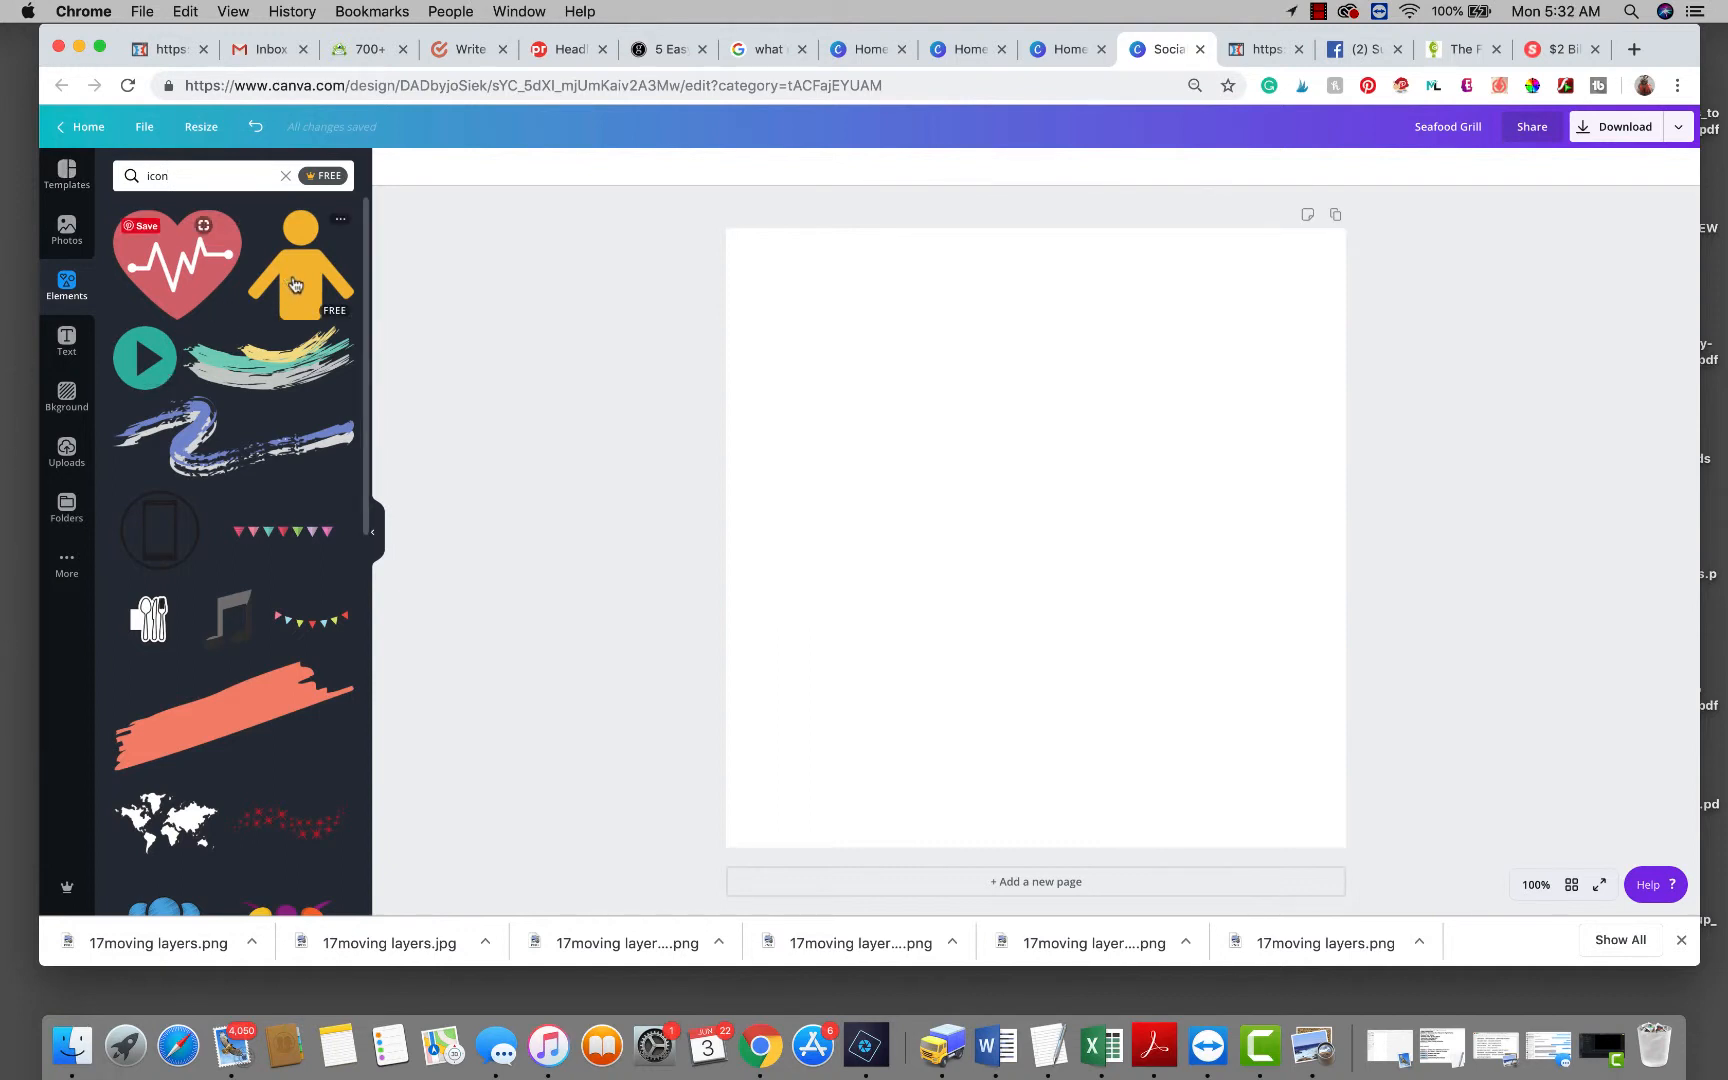
pyautogui.moveTo(290, 282); pyautogui.dragTo(806, 353)
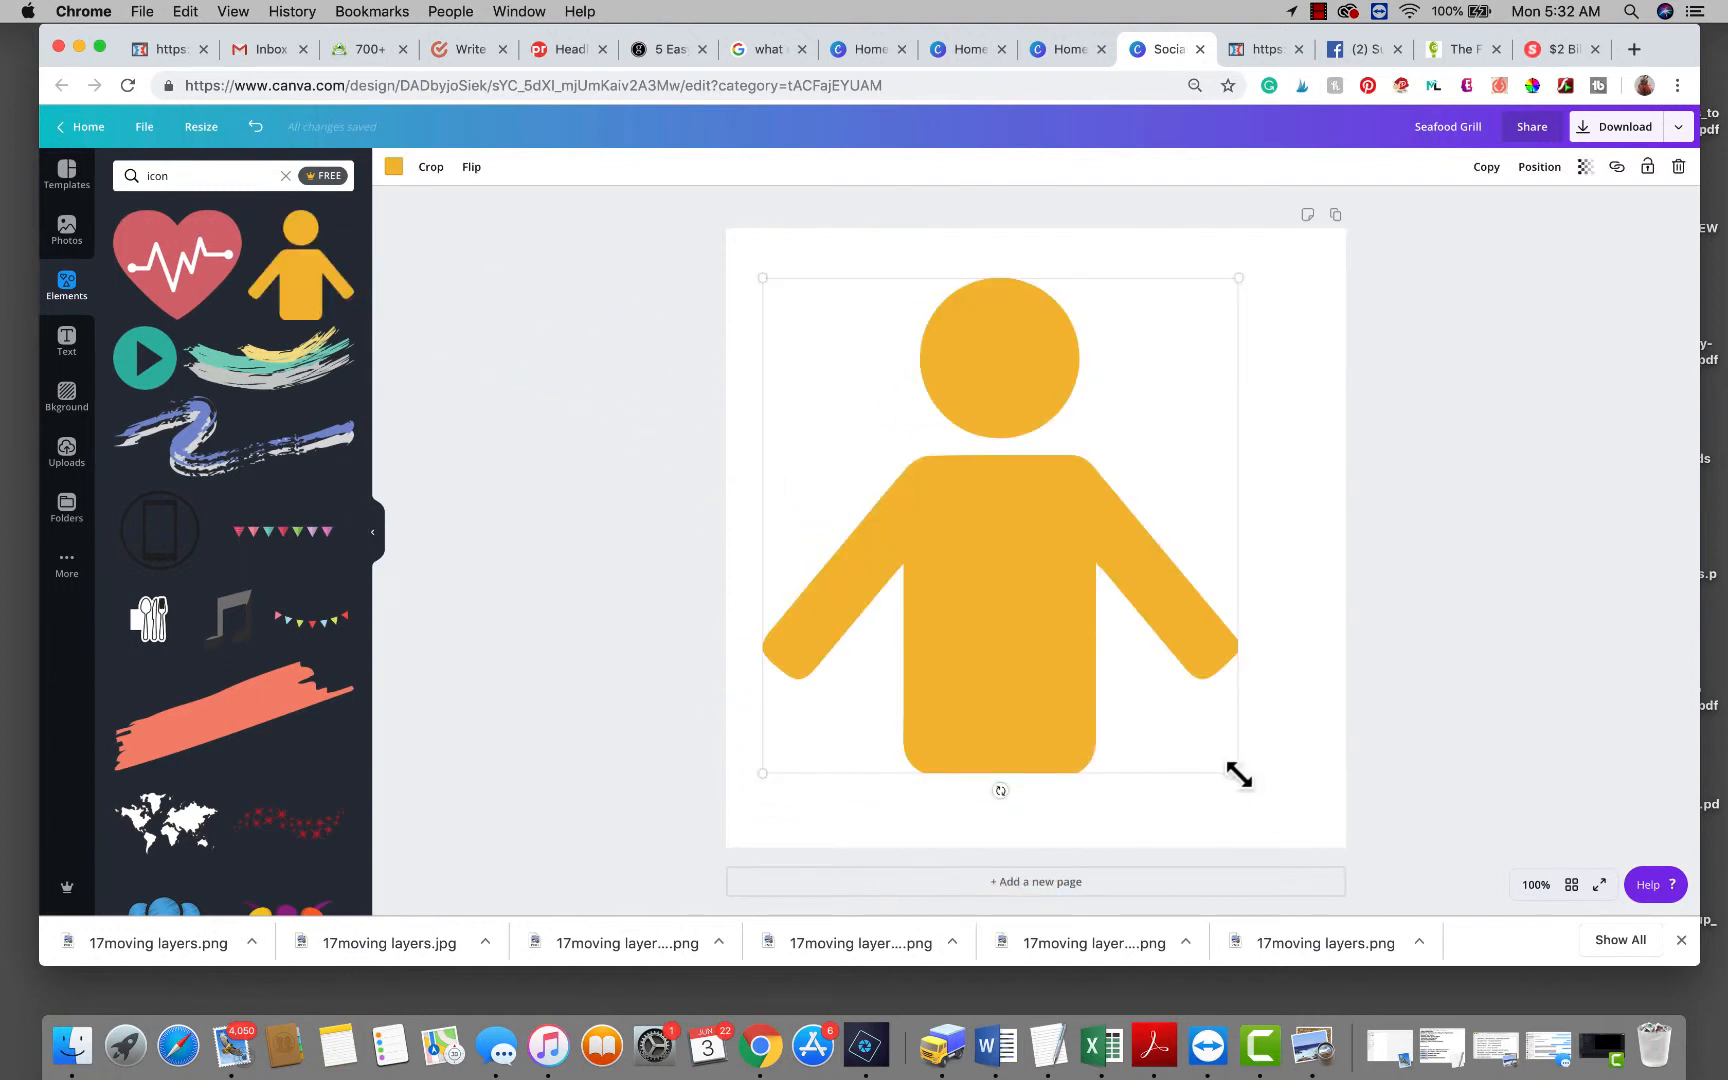
pyautogui.moveTo(1238, 773); pyautogui.dragTo(812, 544)
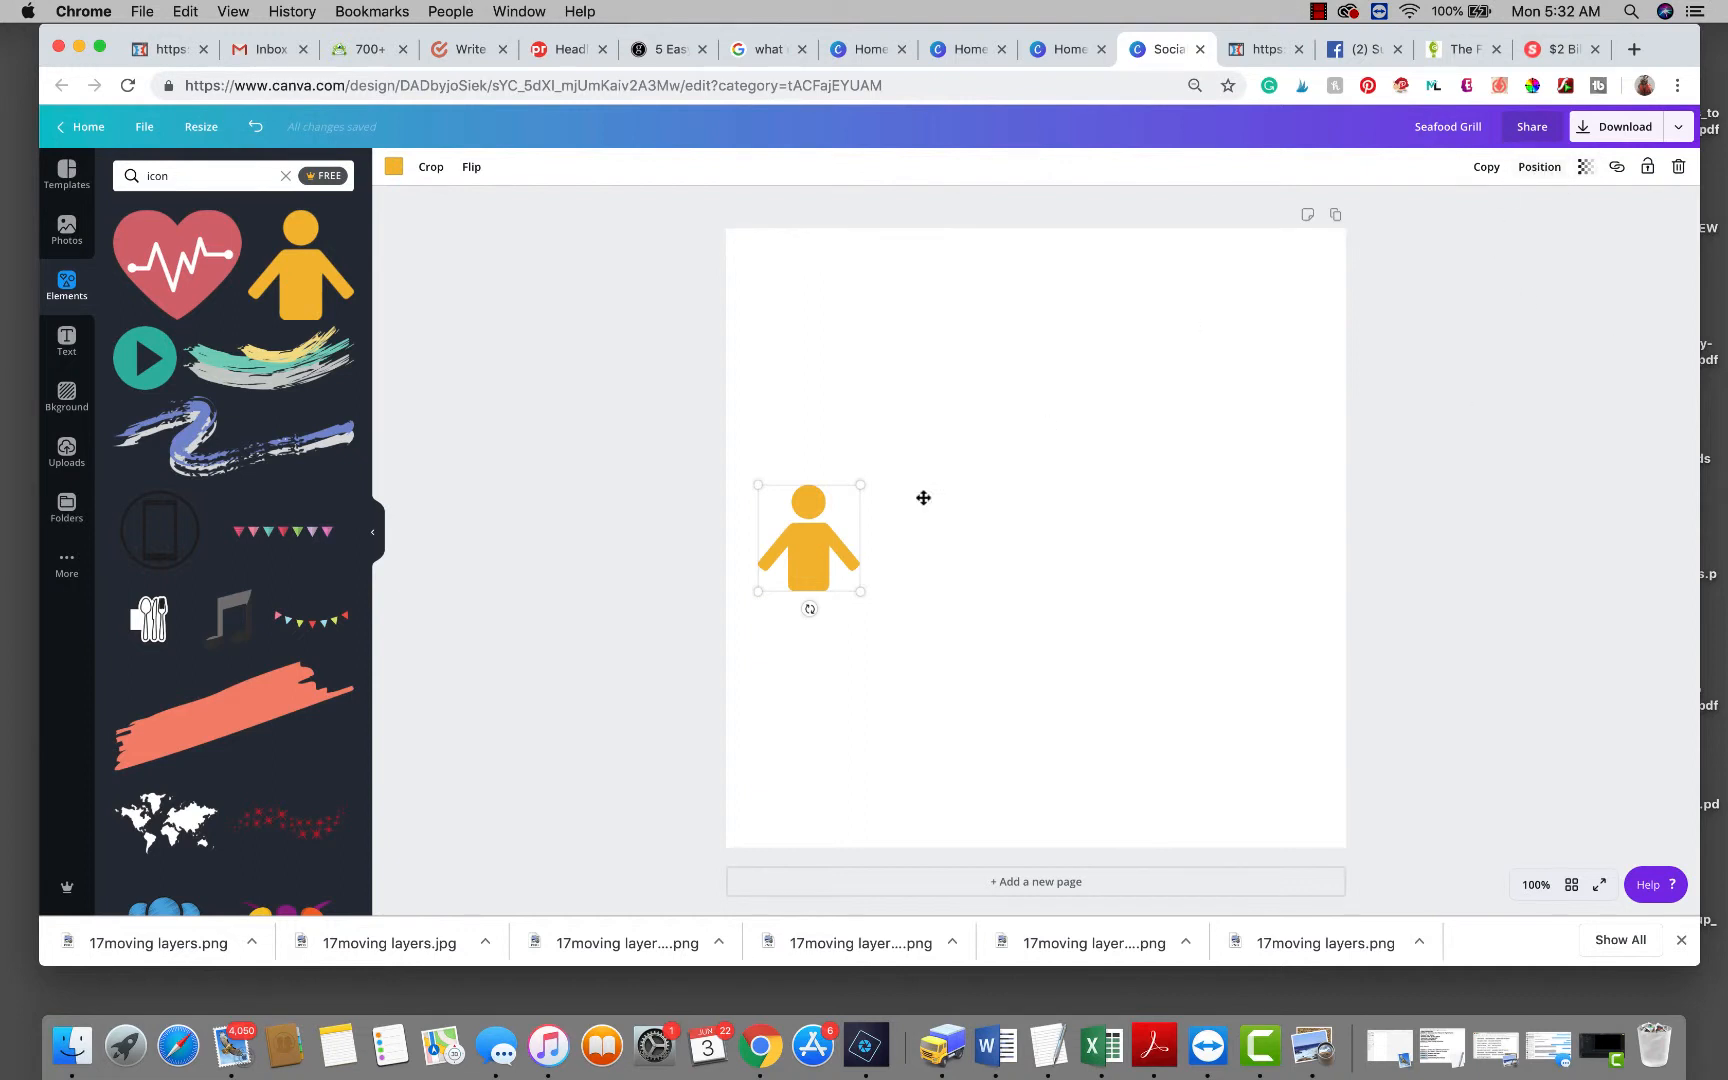
# Duplicate the person icon and line the five figures up in an evenly spaced row.
pyautogui.click(1486, 168)
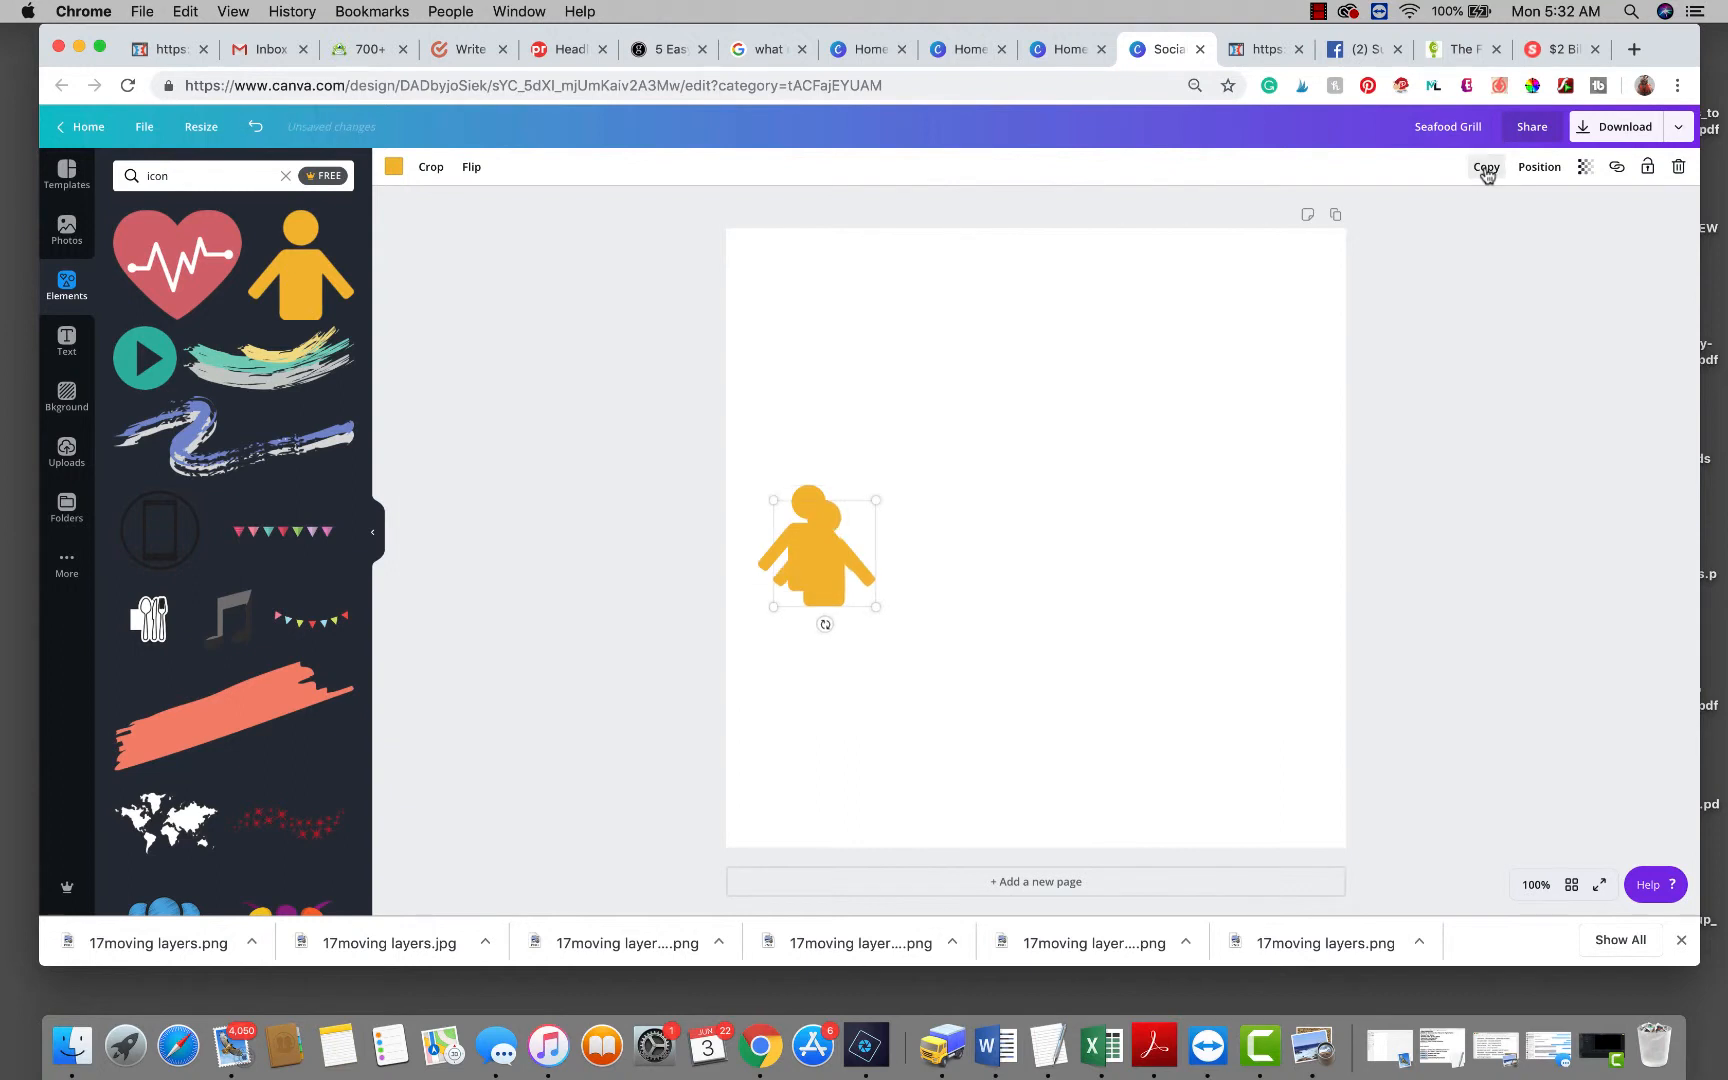
pyautogui.click(1486, 168)
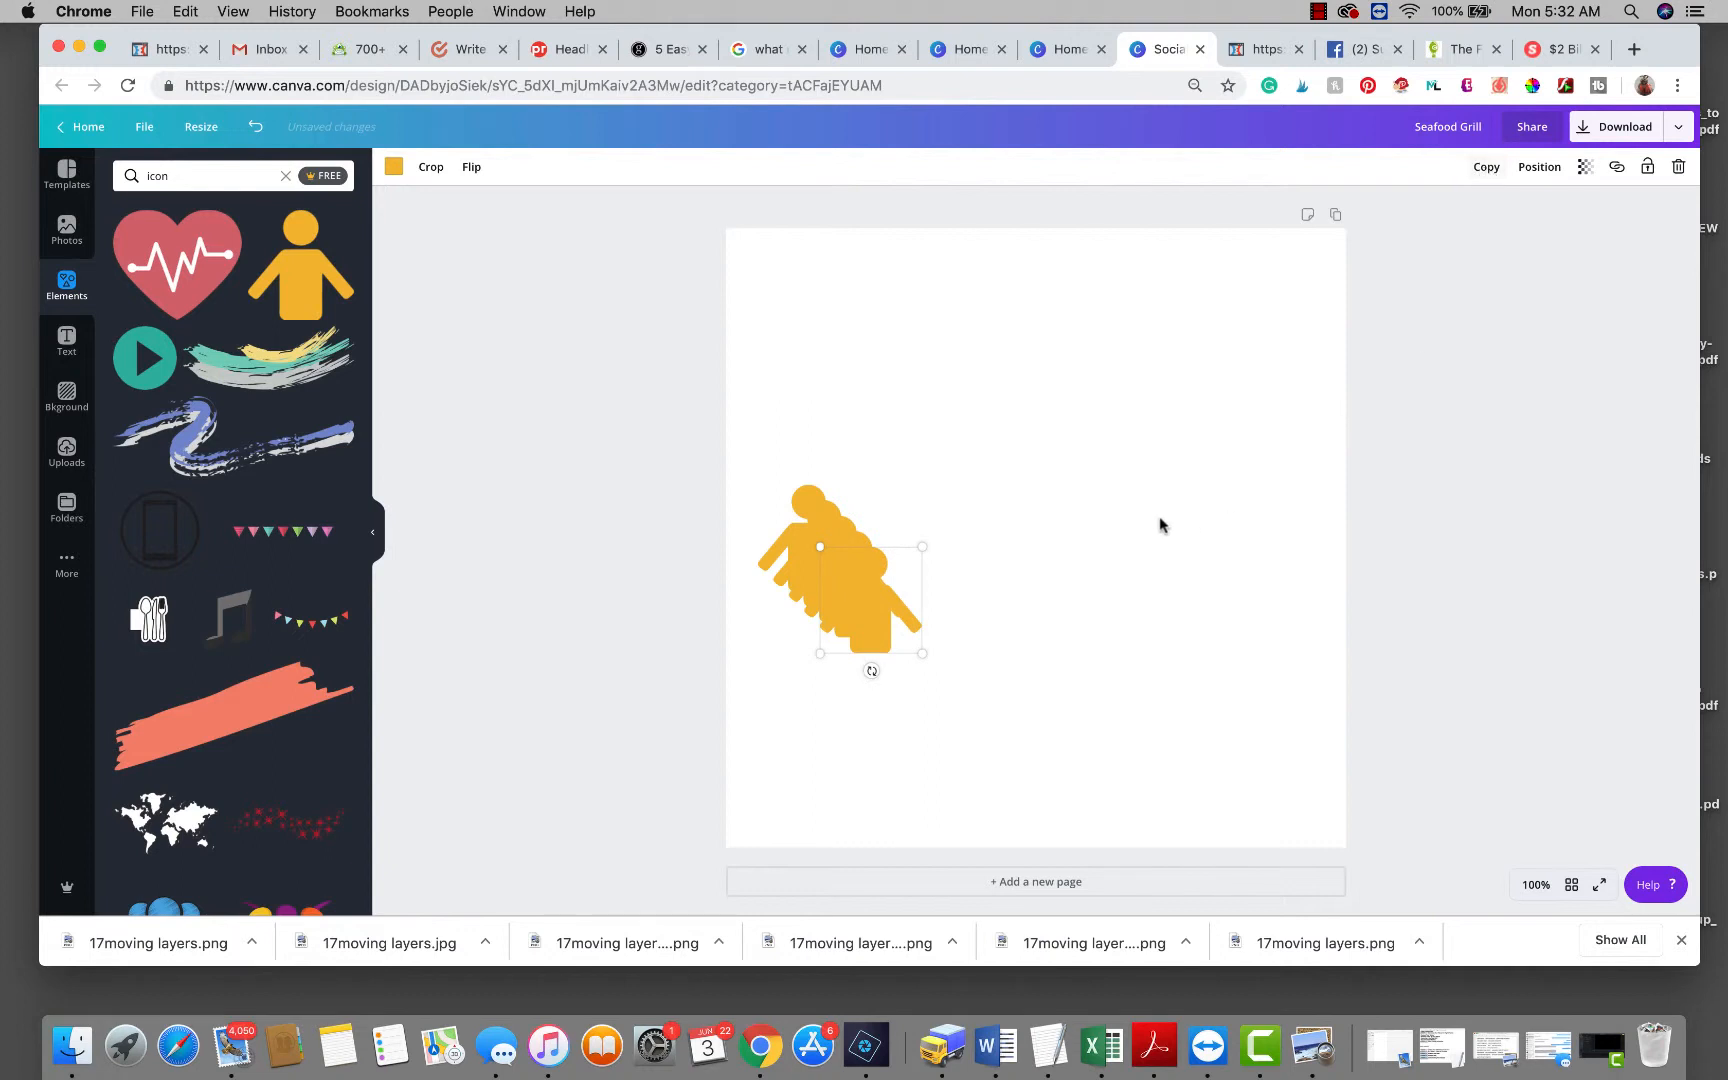
pyautogui.moveTo(879, 609); pyautogui.dragTo(1259, 538)
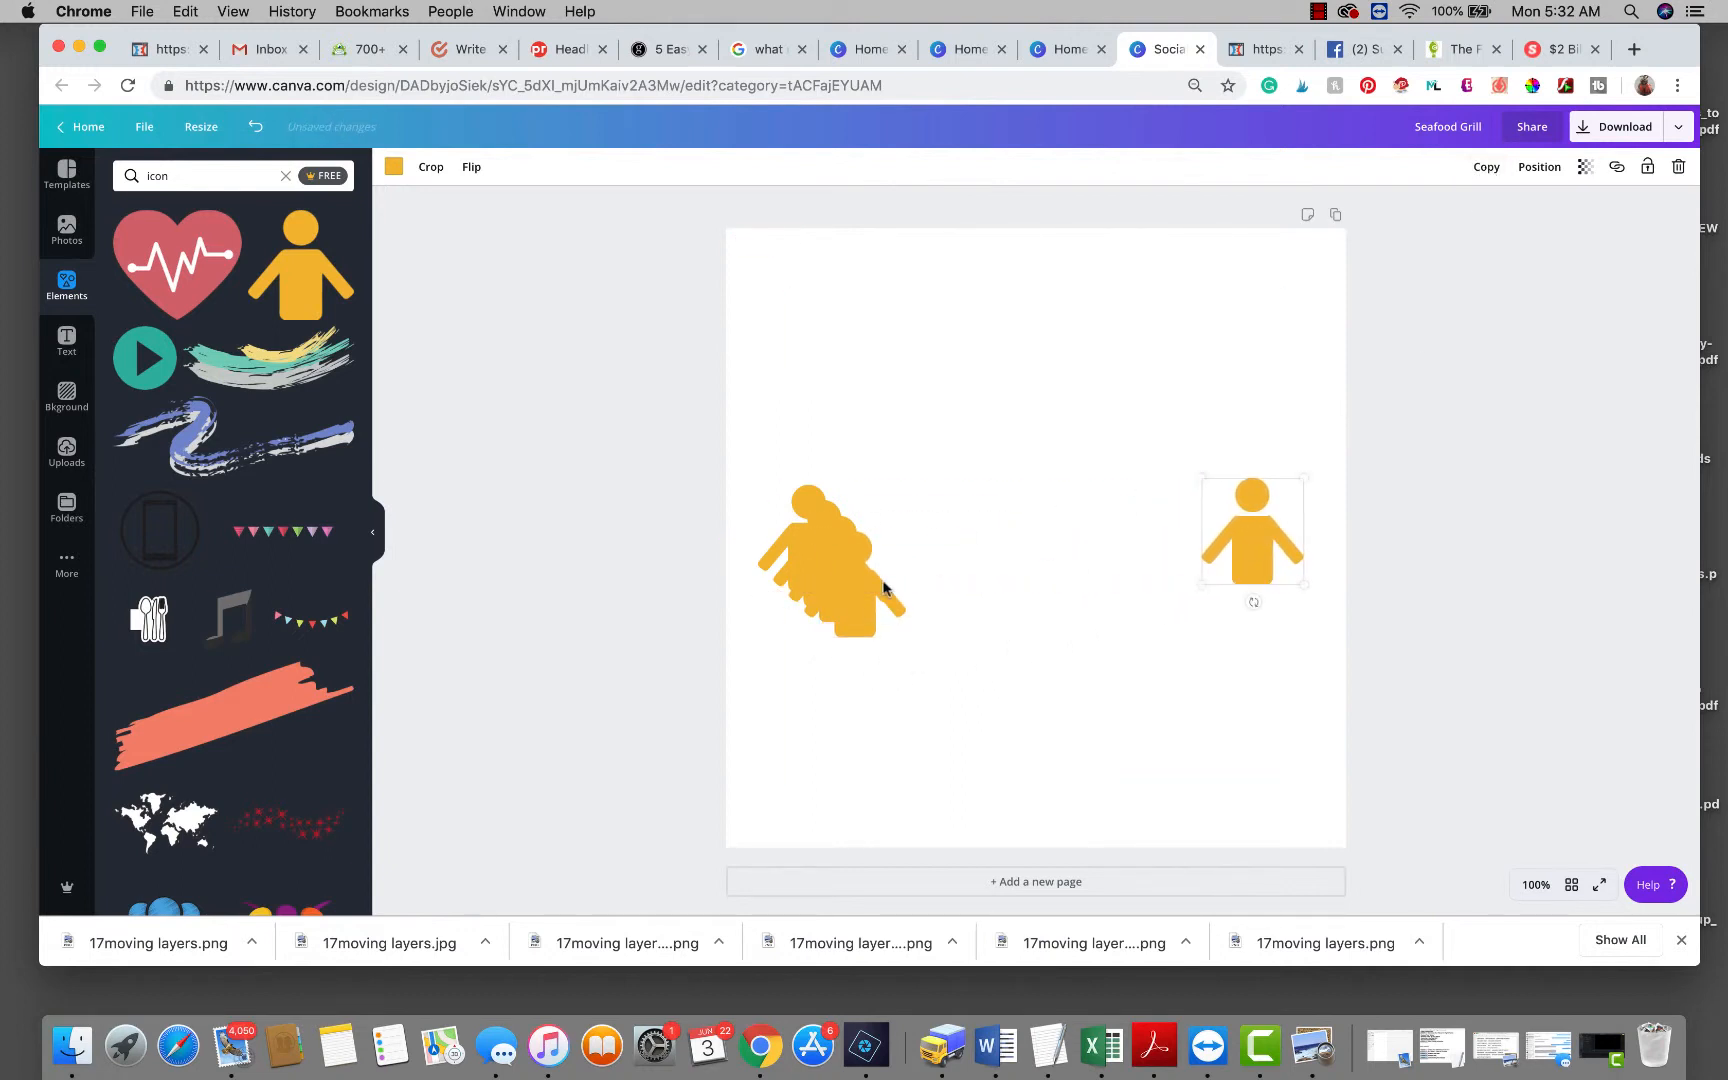
pyautogui.moveTo(856, 571); pyautogui.dragTo(906, 558)
pyautogui.moveTo(1115, 563); pyautogui.dragTo(1040, 560)
pyautogui.moveTo(920, 568); pyautogui.dragTo(929, 562)
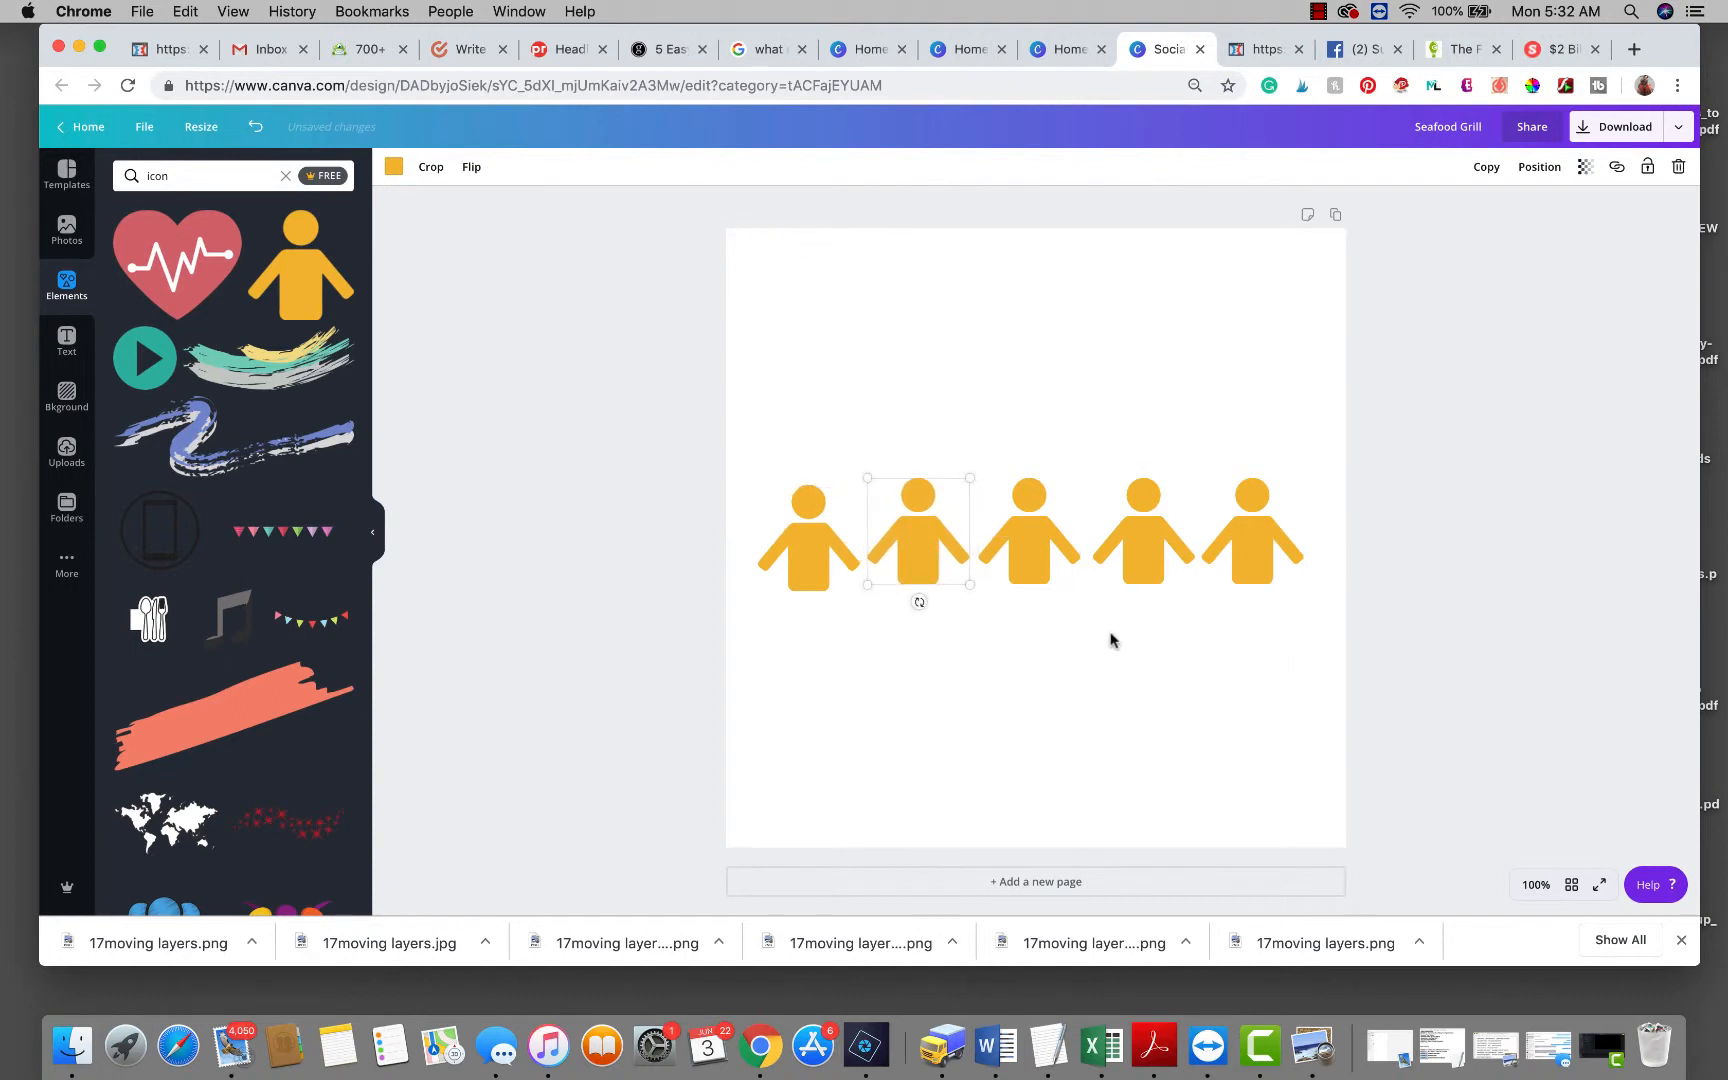
pyautogui.moveTo(790, 549); pyautogui.dragTo(809, 543)
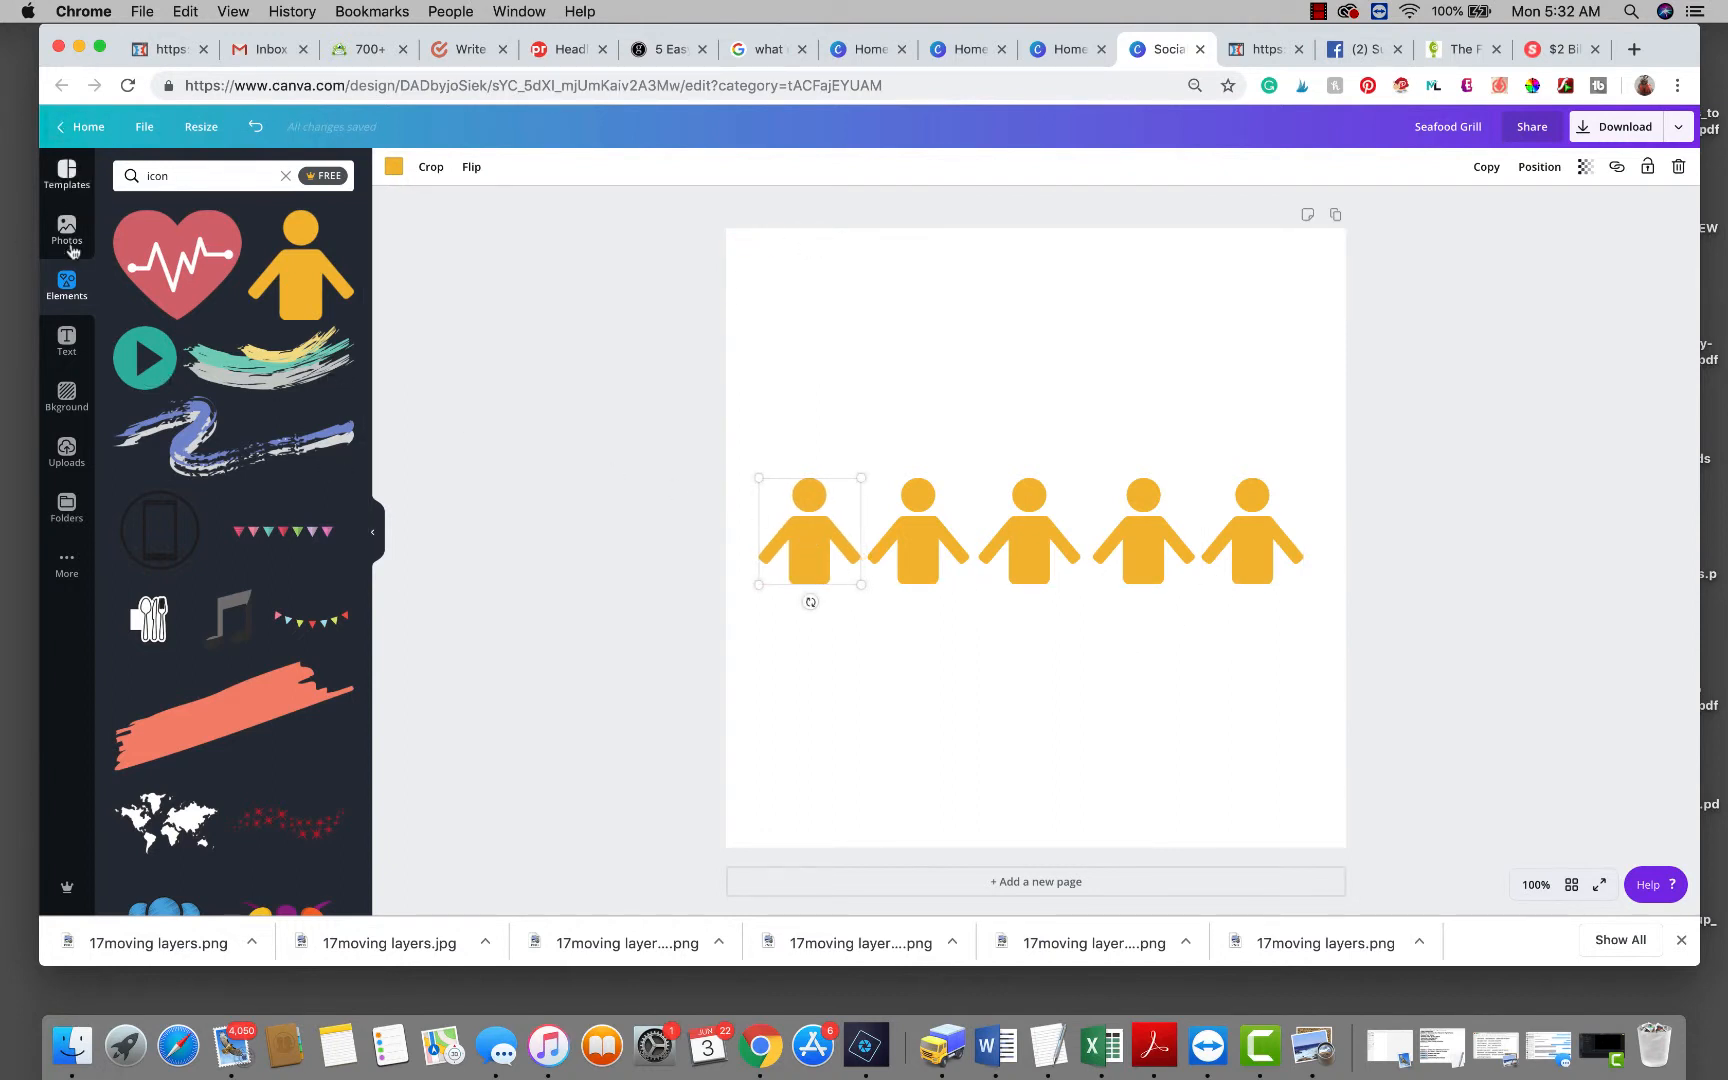
# Add a heading text box and position it above the row of figures.
pyautogui.click(67, 340)
pyautogui.click(893, 300)
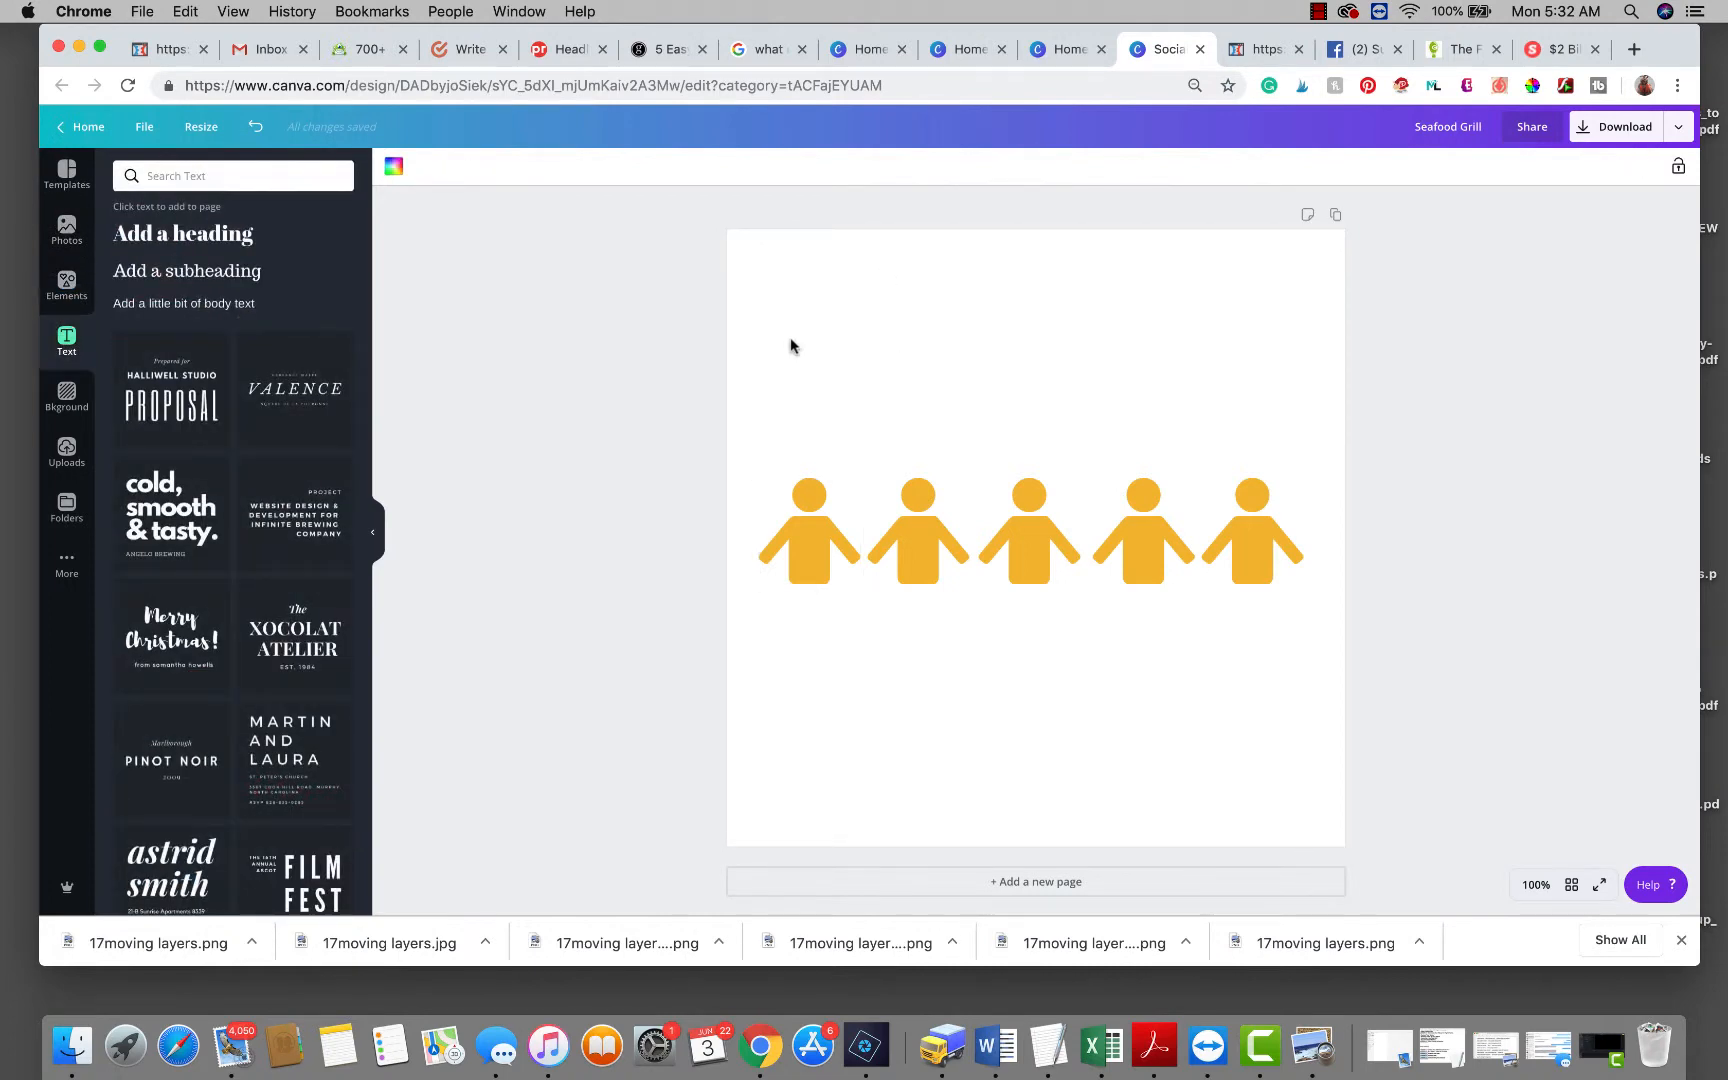
pyautogui.click(205, 234)
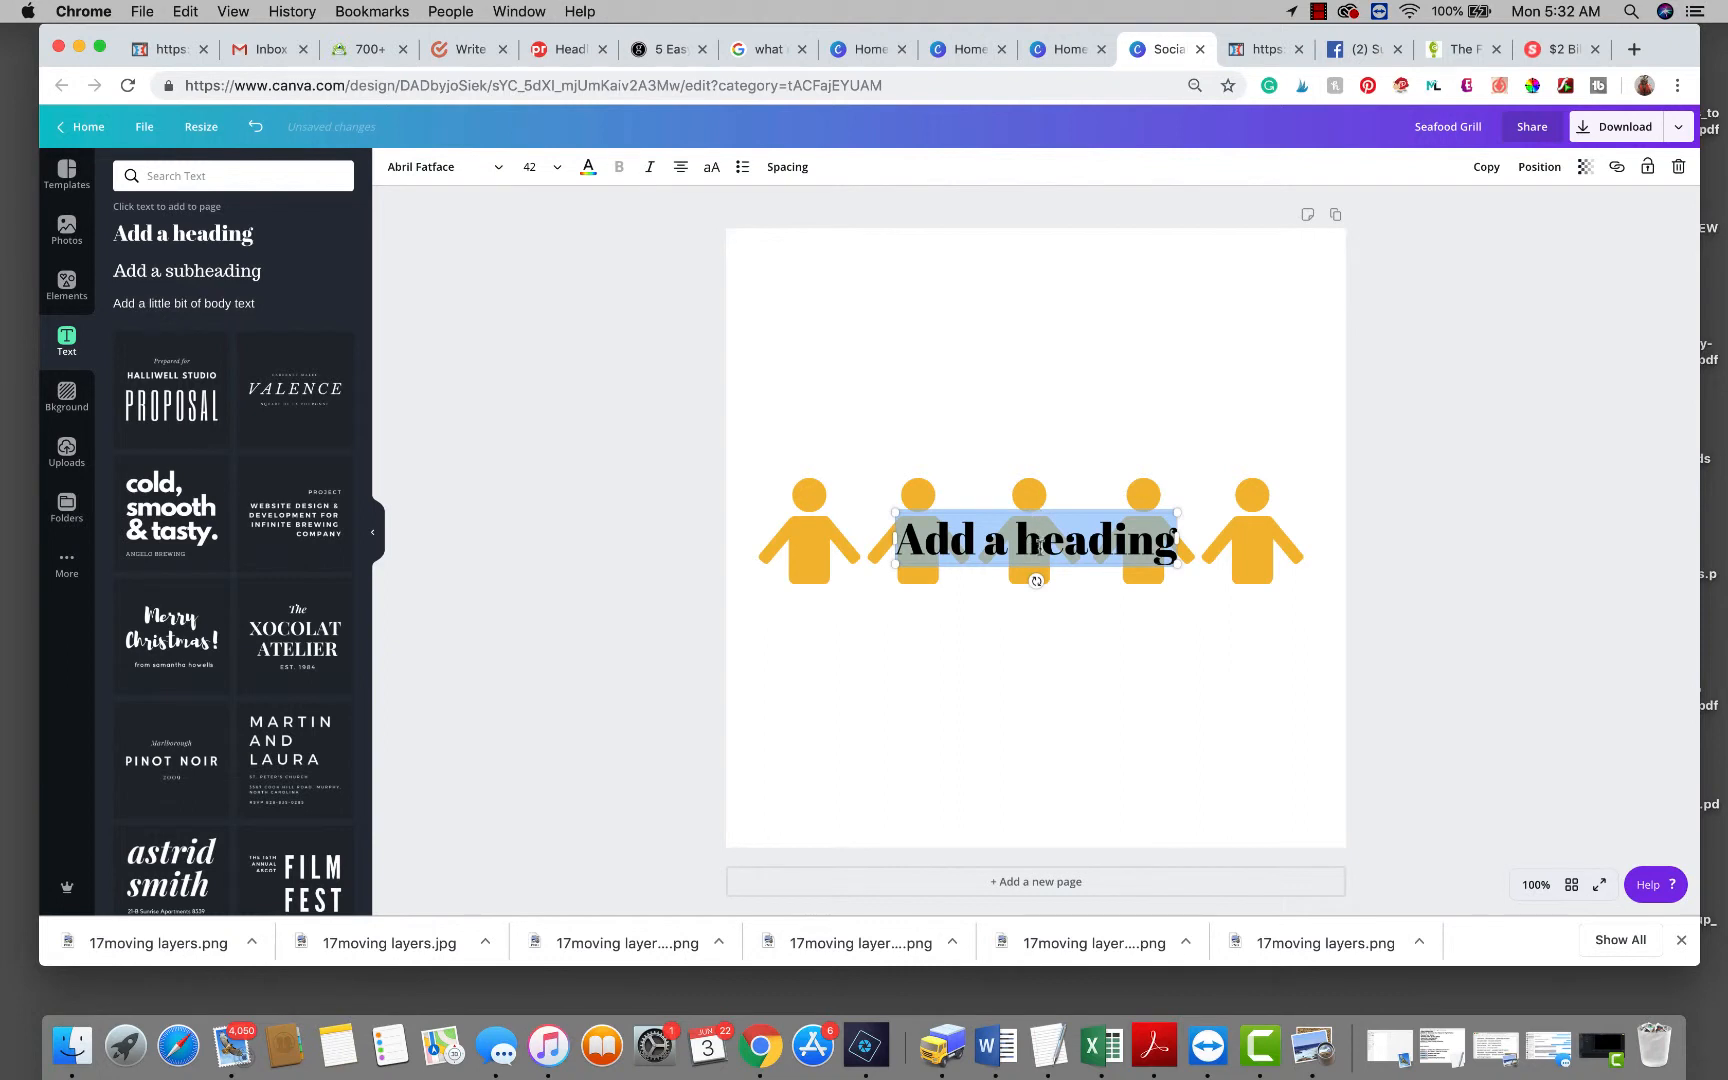
pyautogui.moveTo(1050, 563); pyautogui.dragTo(1054, 372)
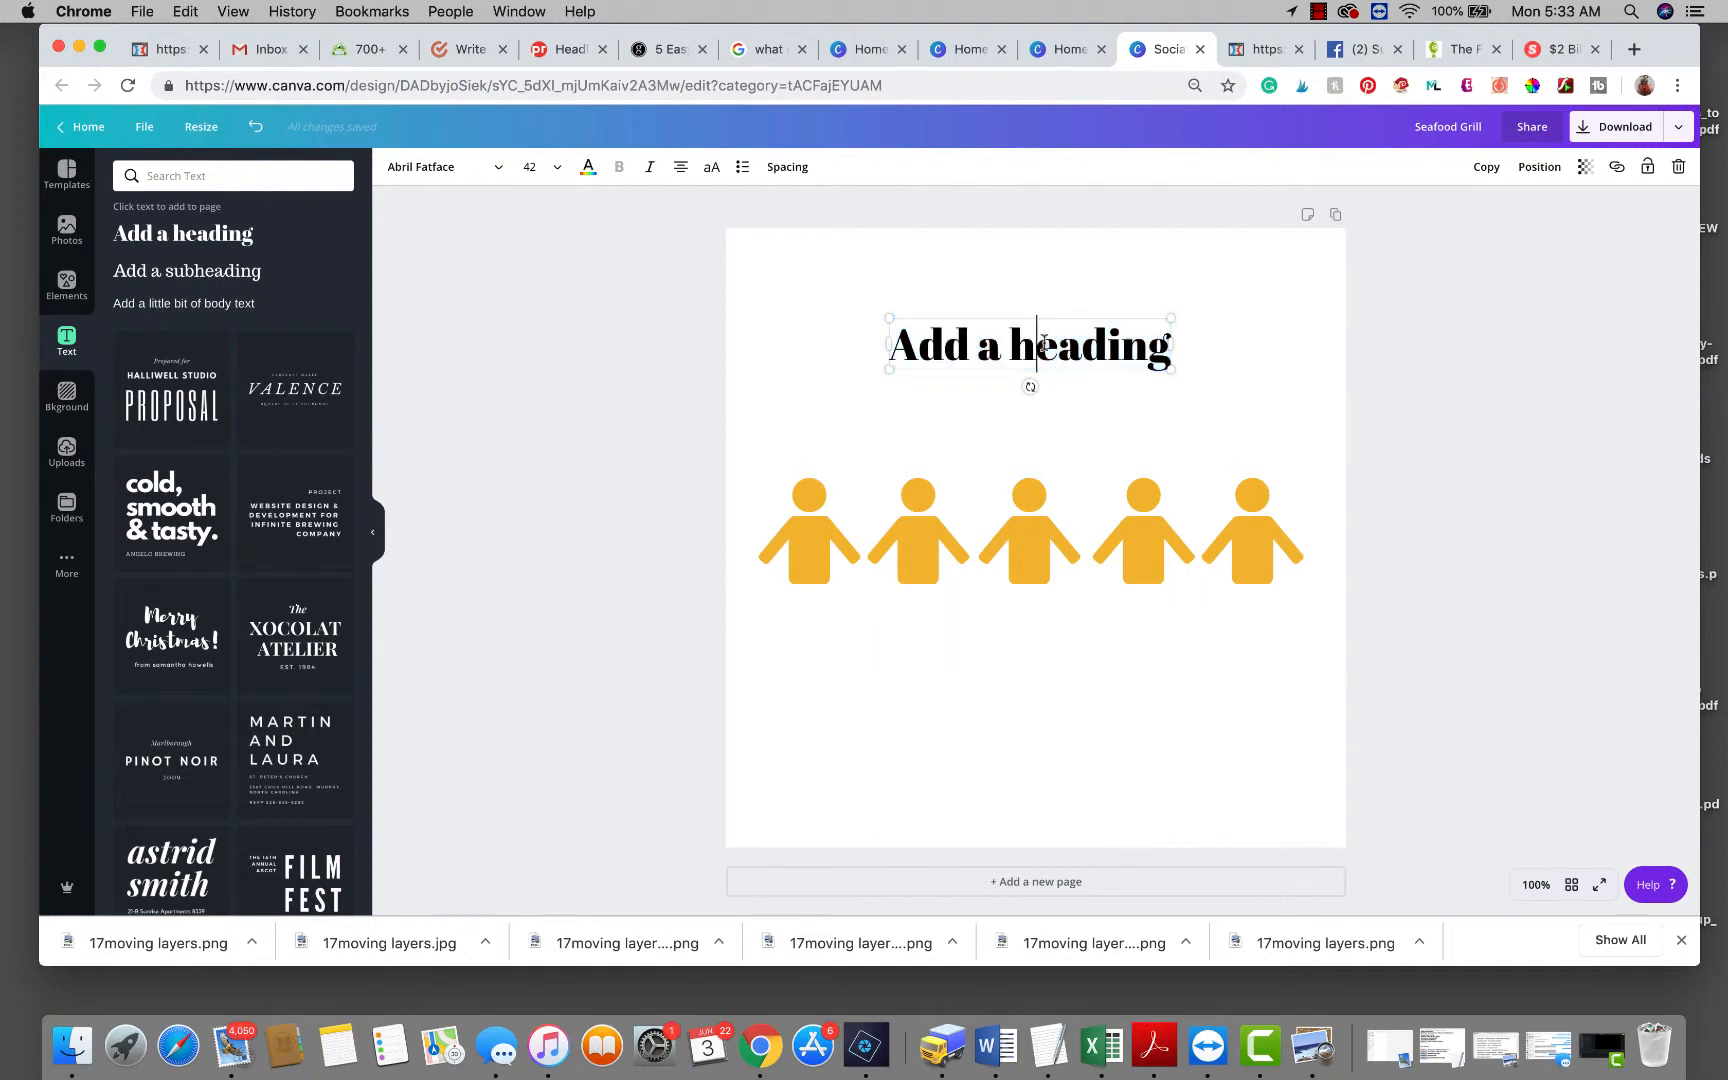
# Replace the heading text with '4 out of five people....'.
pyautogui.doubleClick(1044, 343)
pyautogui.click(1044, 343)
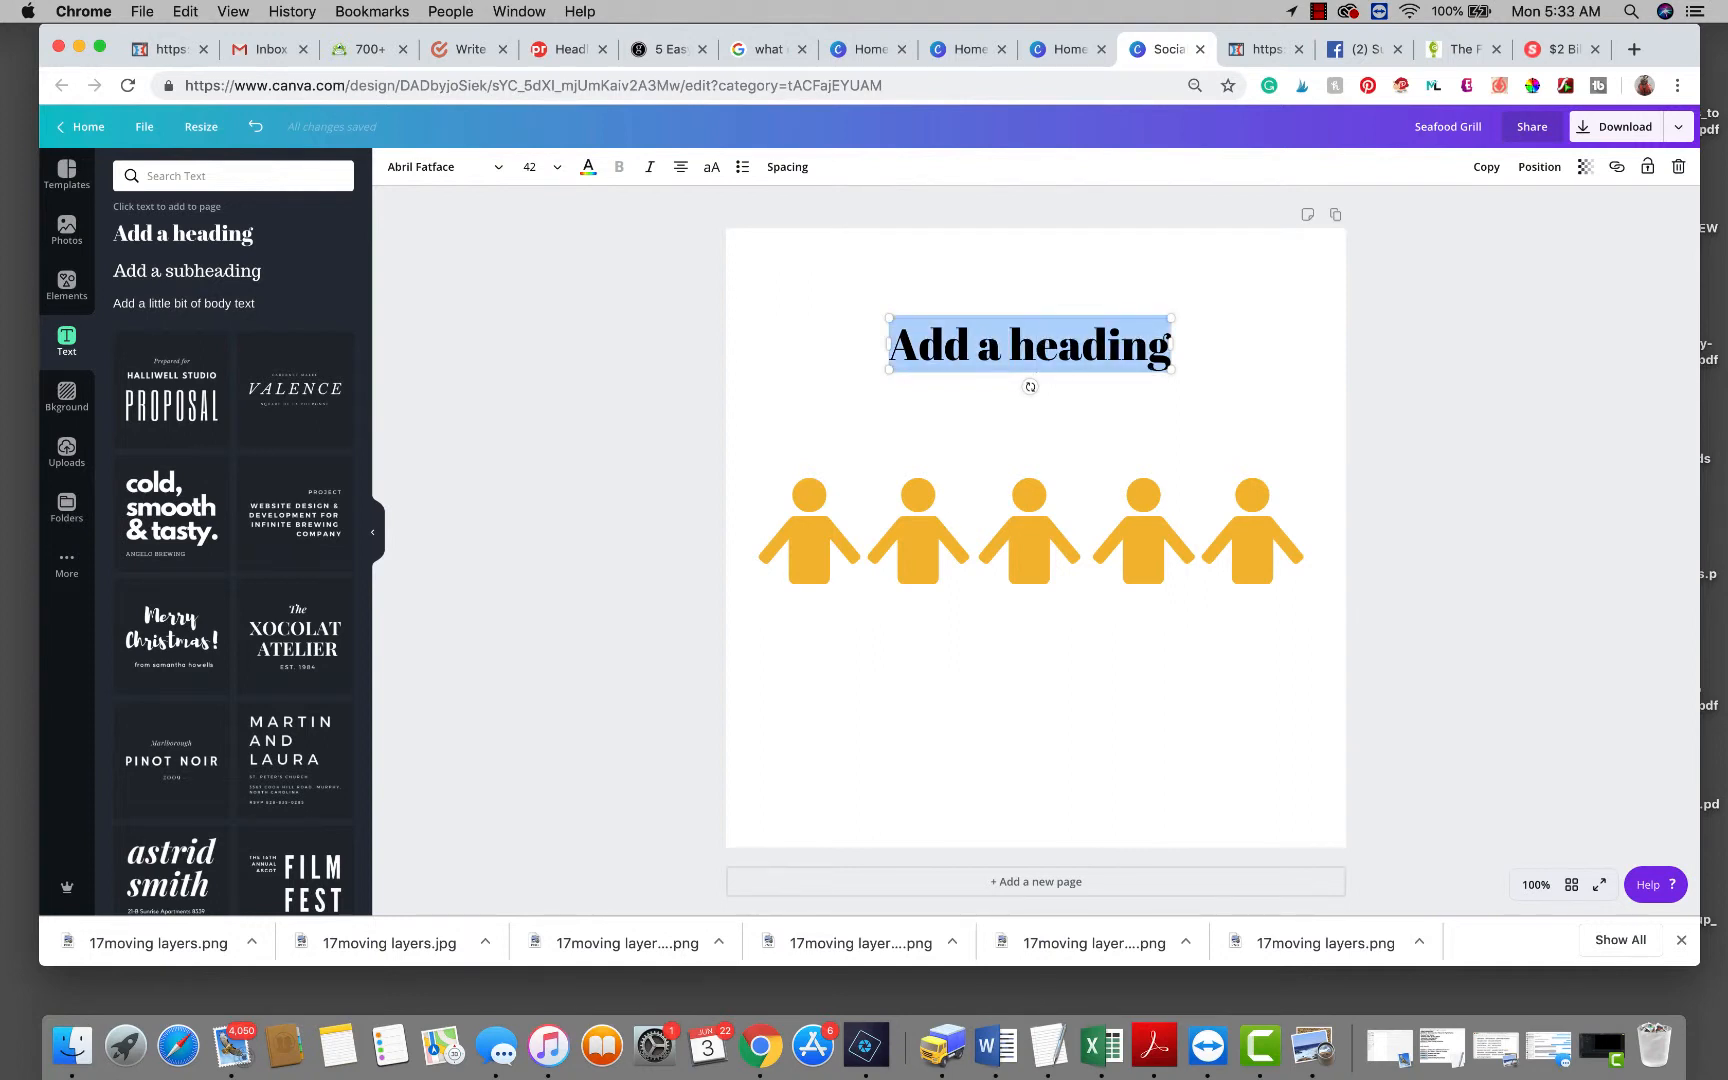
pyautogui.write('4 out of')
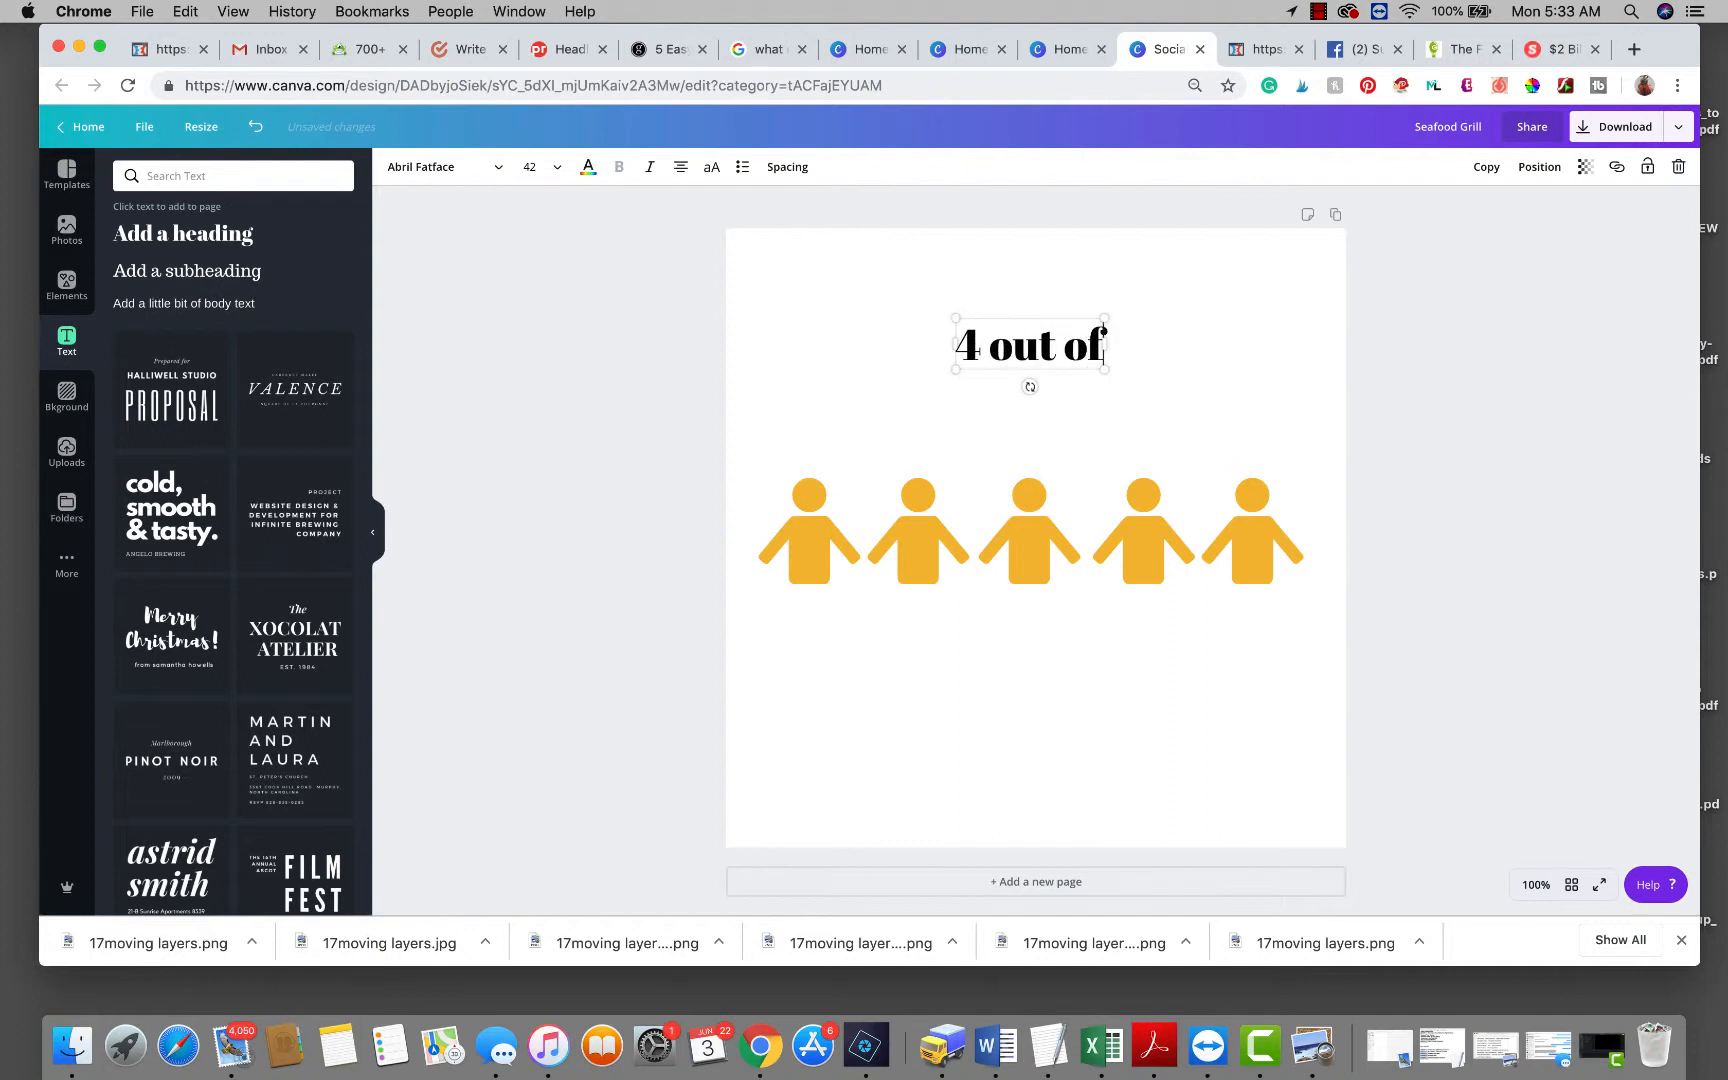
pyautogui.write(' five peop')
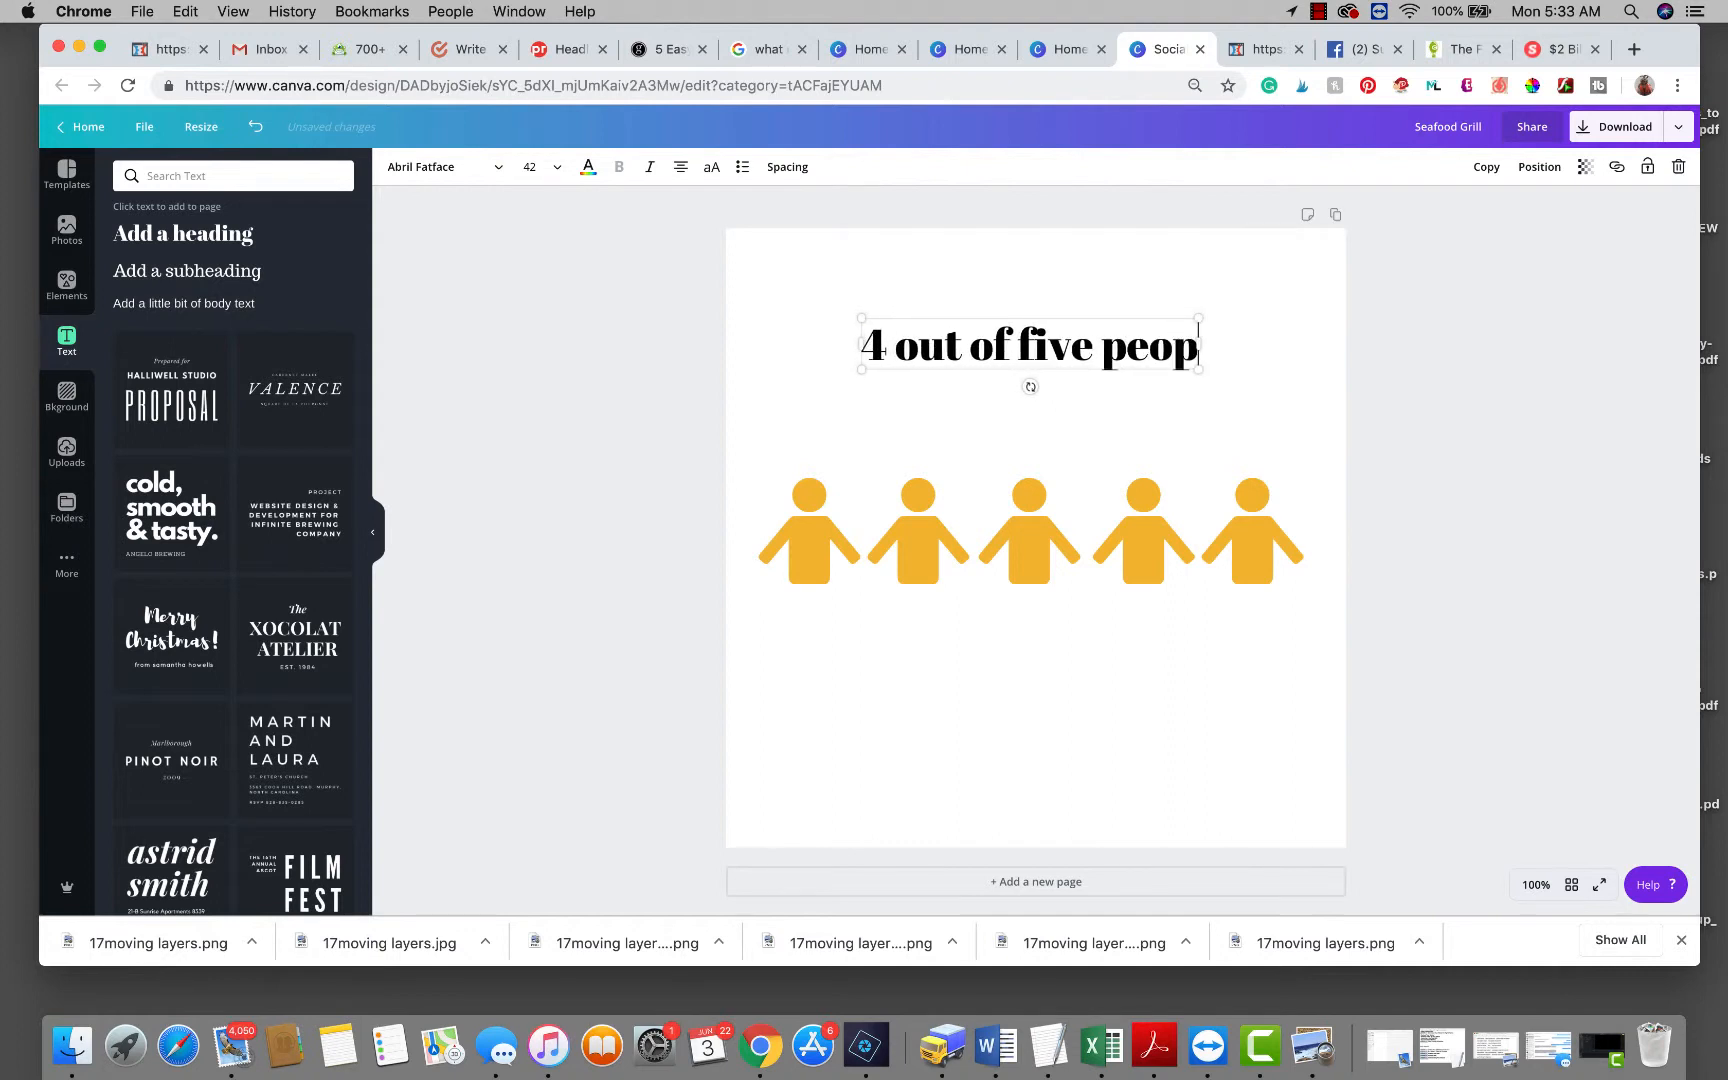
pyautogui.write('le....')
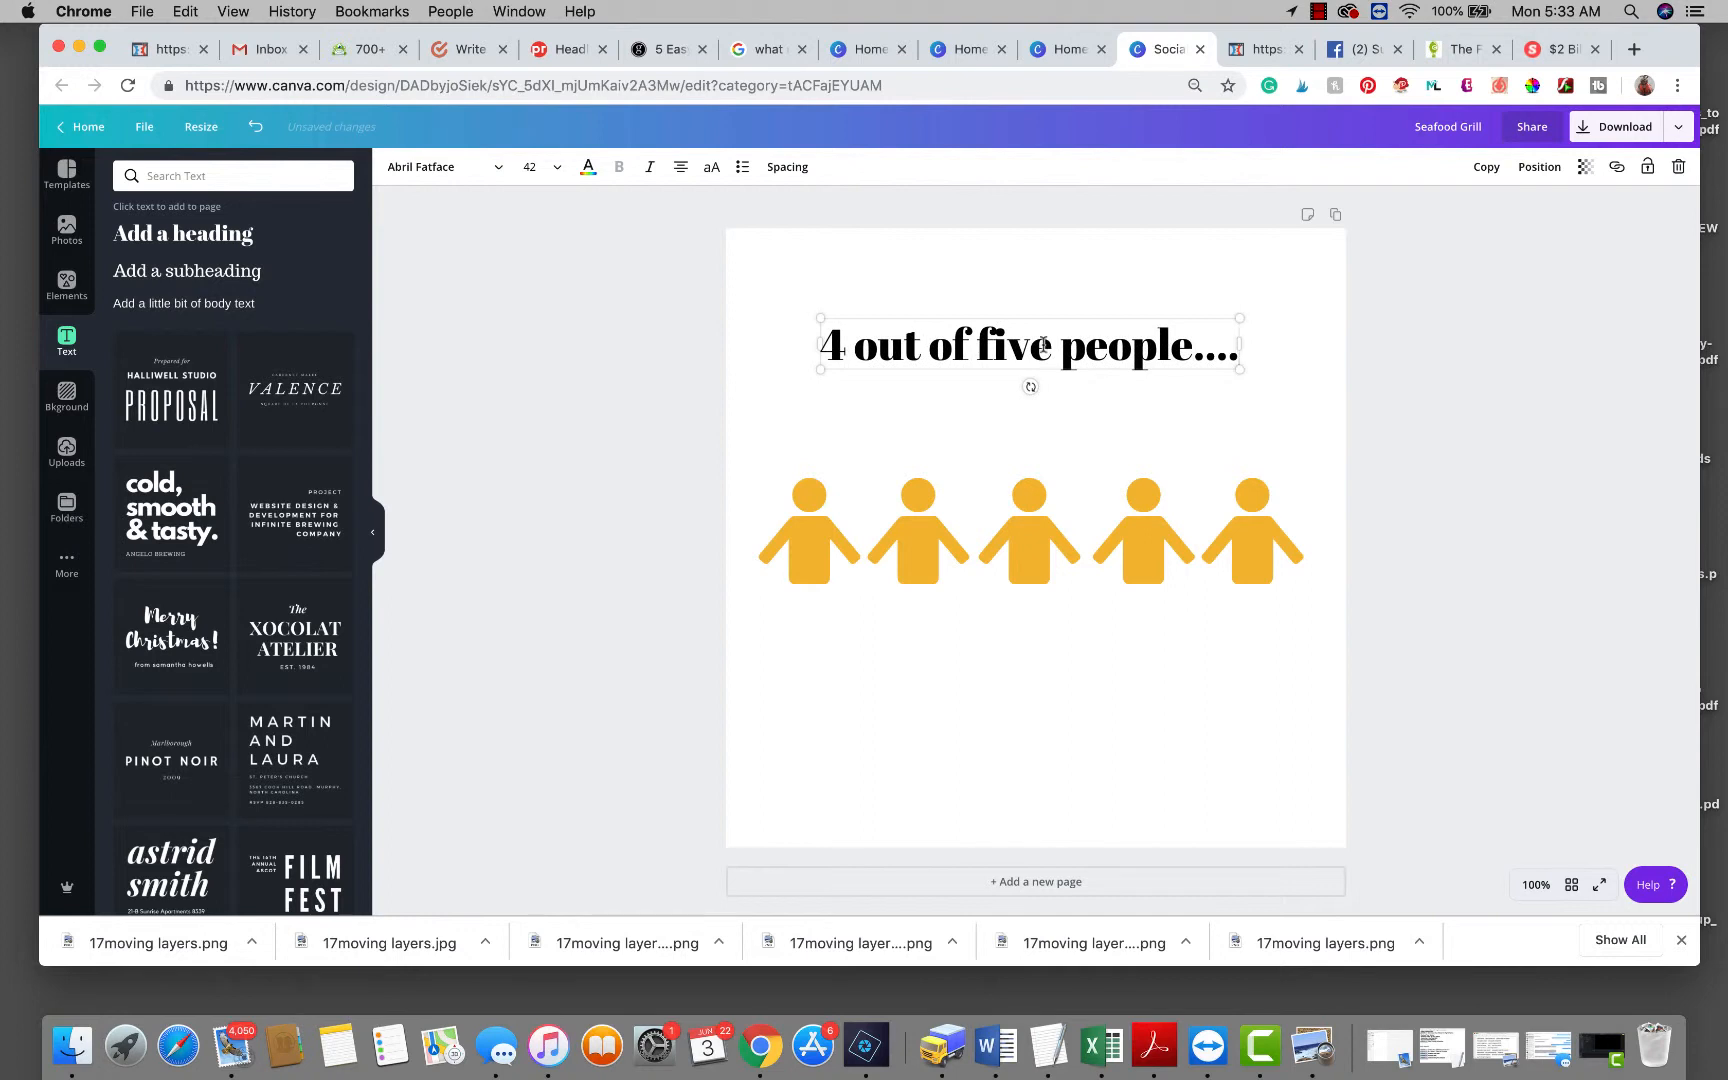
pyautogui.doubleClick(1152, 518)
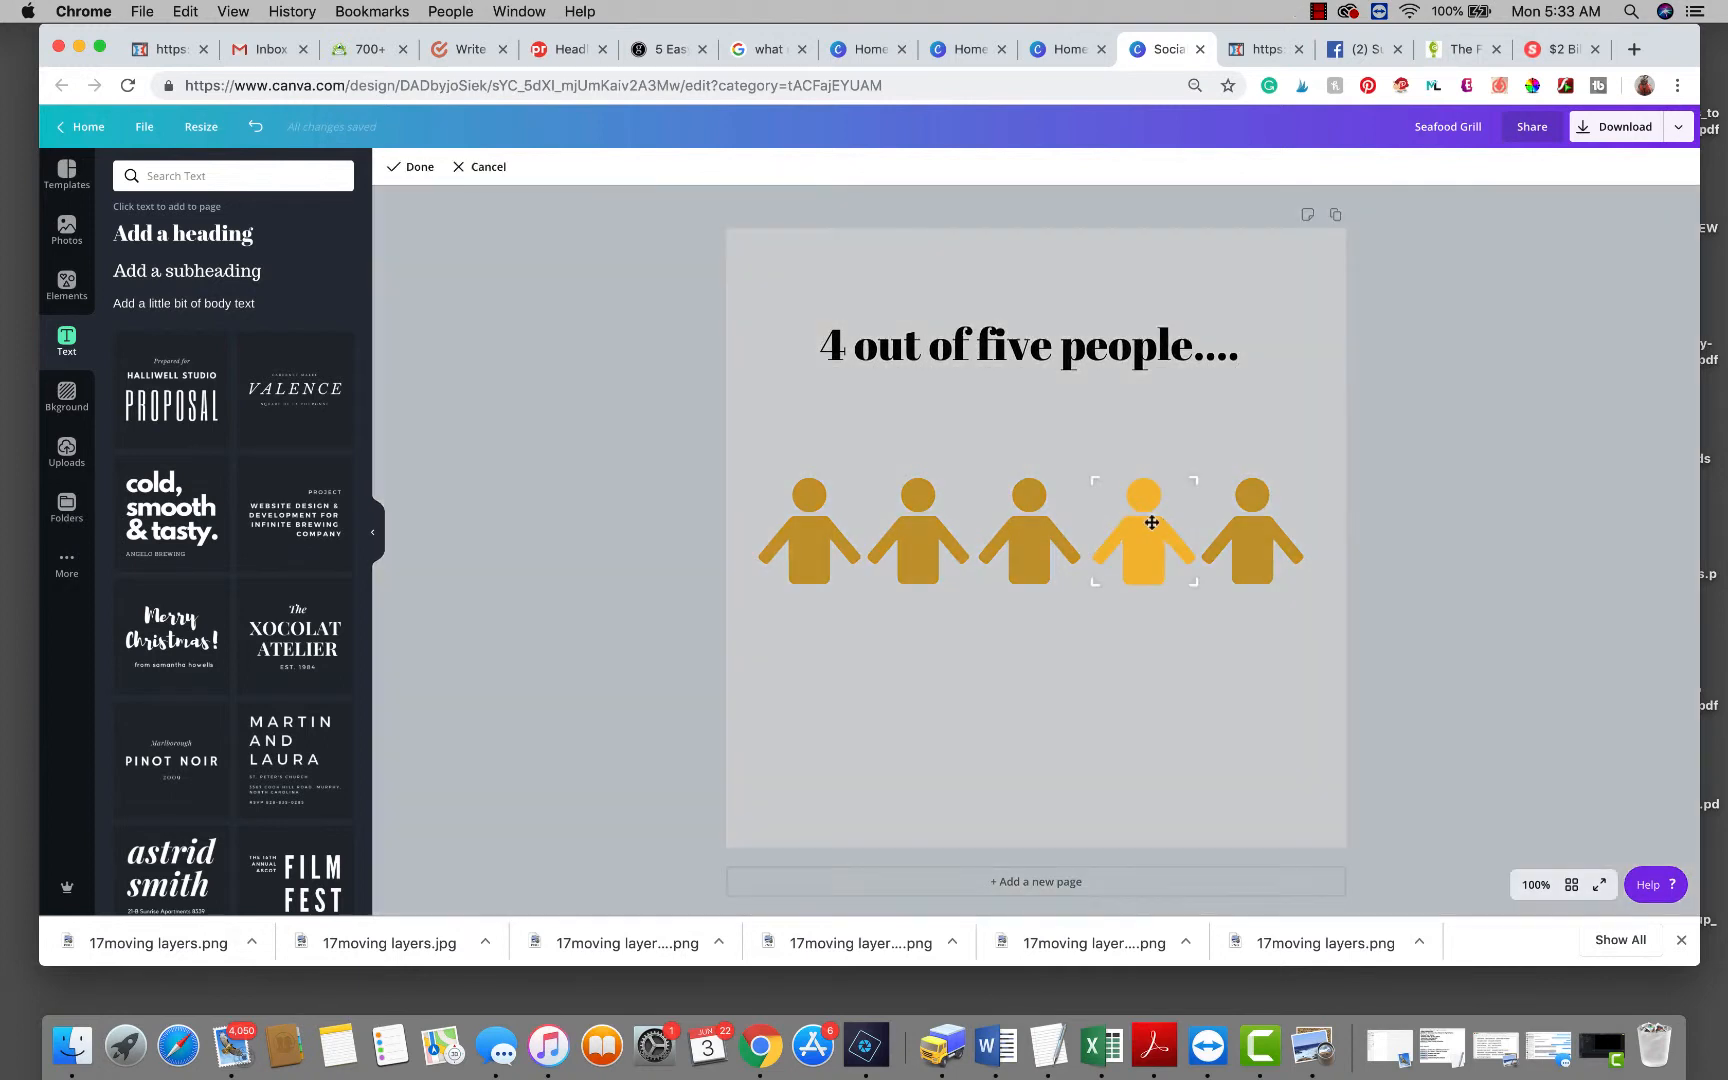